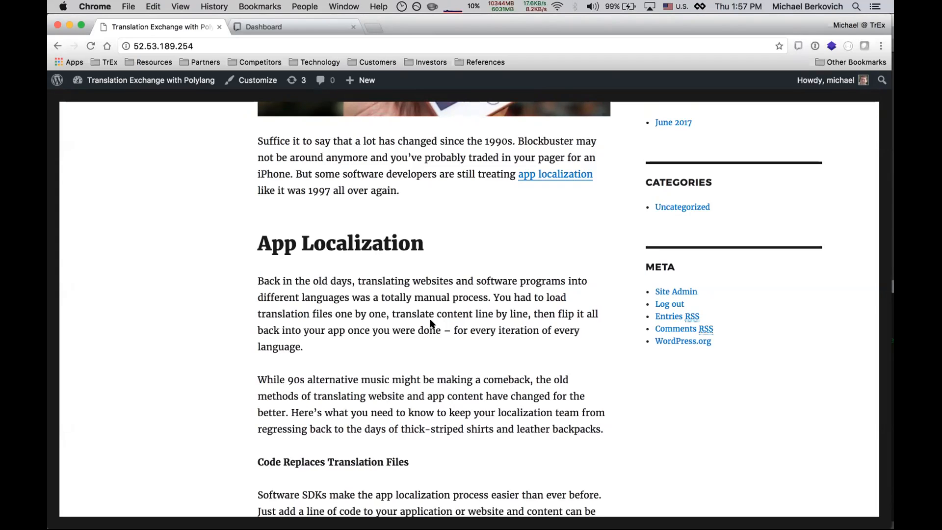
Look through the "App Localization Goes Back to the Future" post on the WordPress site's front page
scroll(430, 323, up, 10)
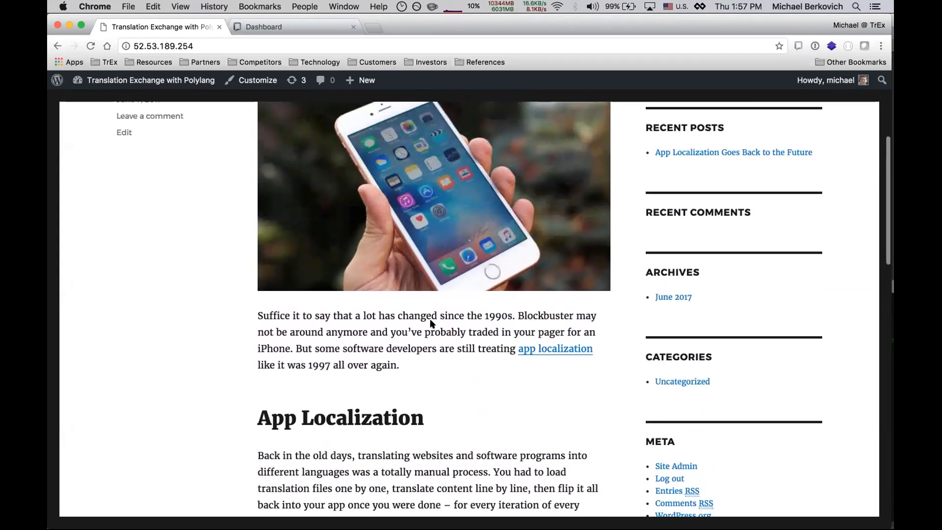
scroll(431, 322, up, 2)
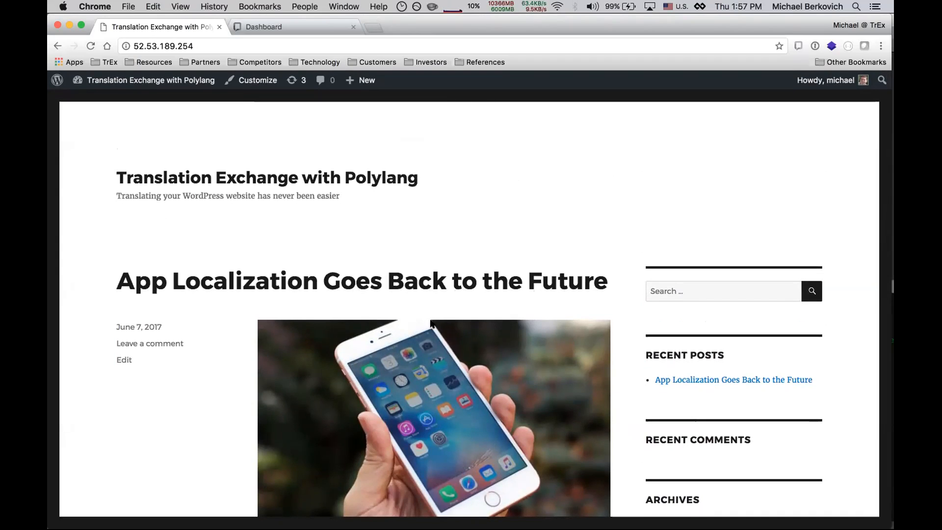
scroll(431, 323, down, 8)
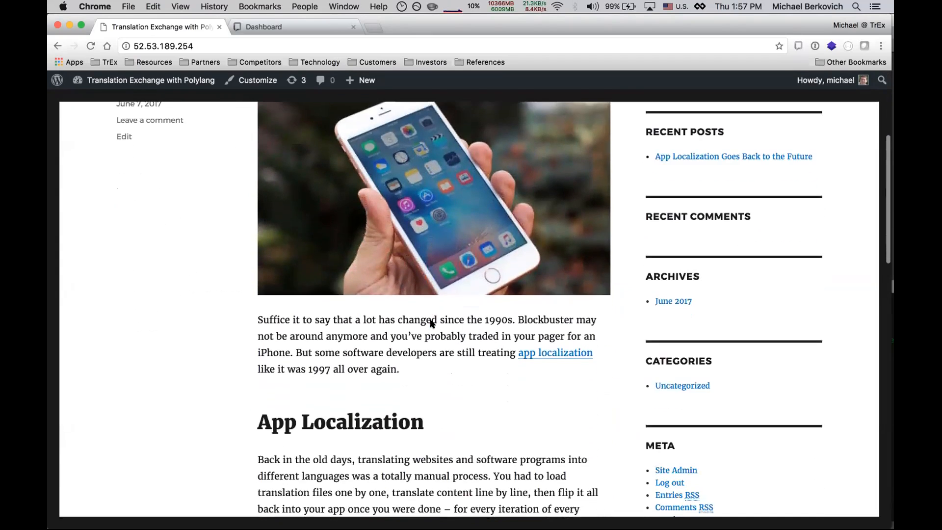
scroll(431, 323, down, 2)
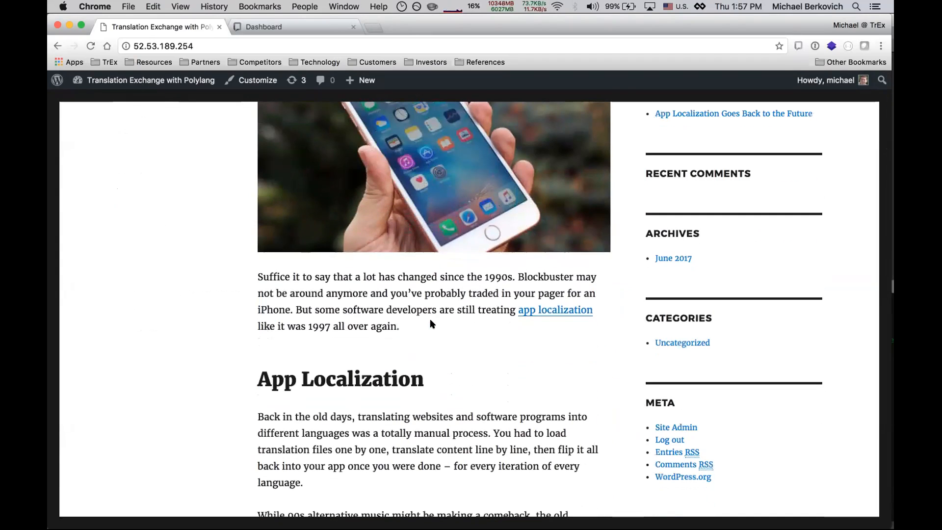
scroll(418, 264, down, 12)
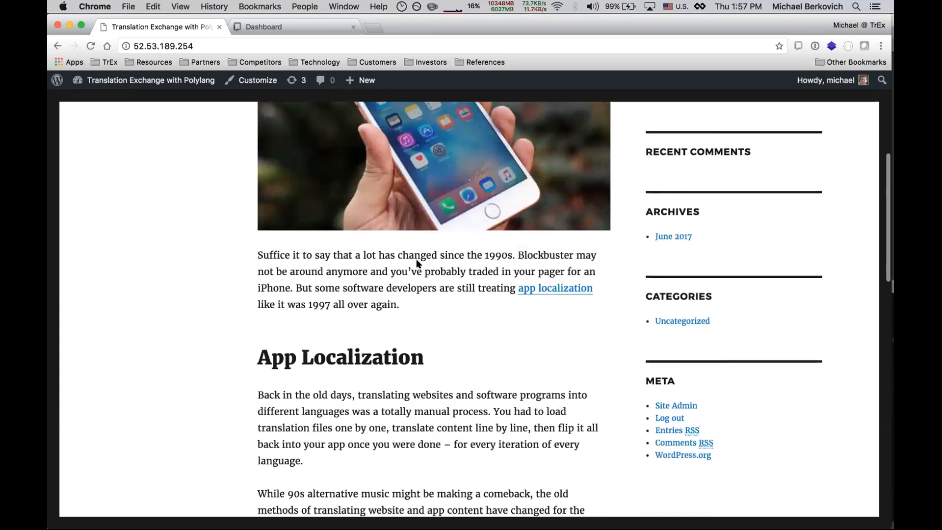
scroll(418, 264, up, 20)
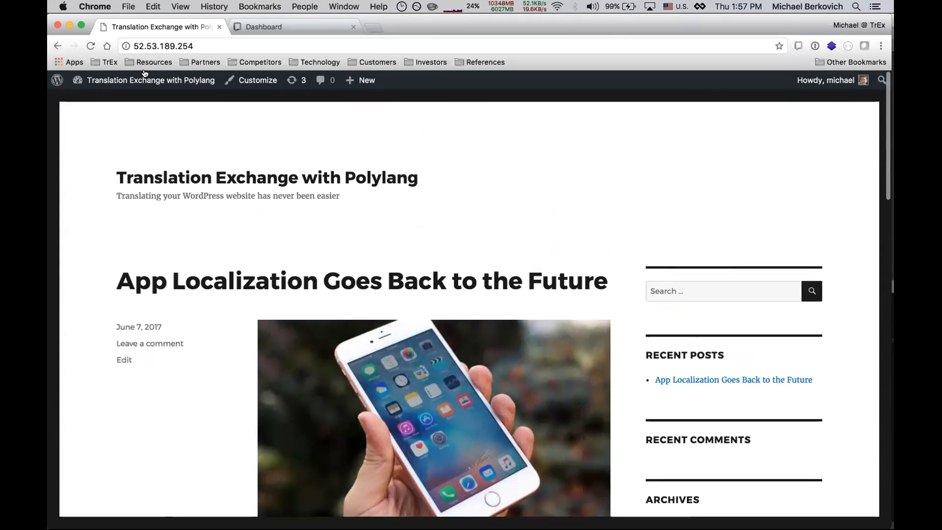
Open the site's admin dashboard and check the installed plugins and the languages configured in Polylang
click(139, 96)
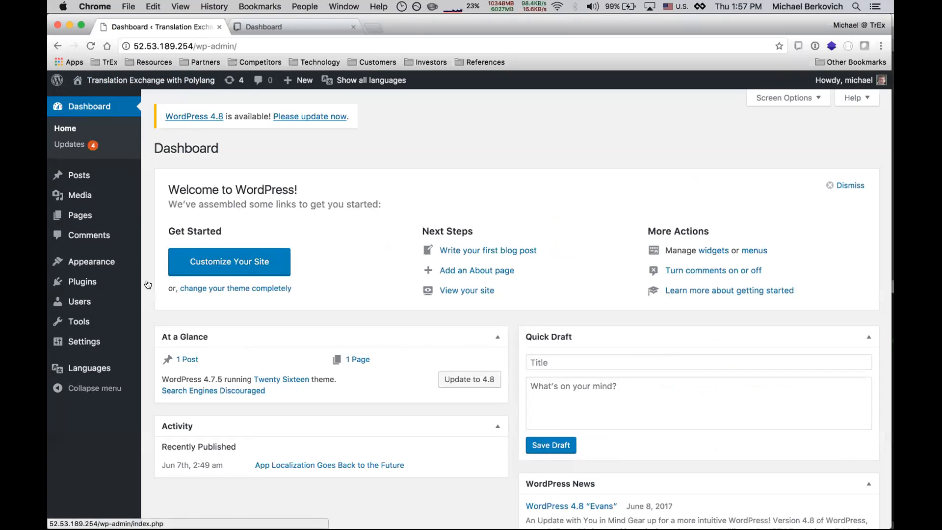
click(97, 283)
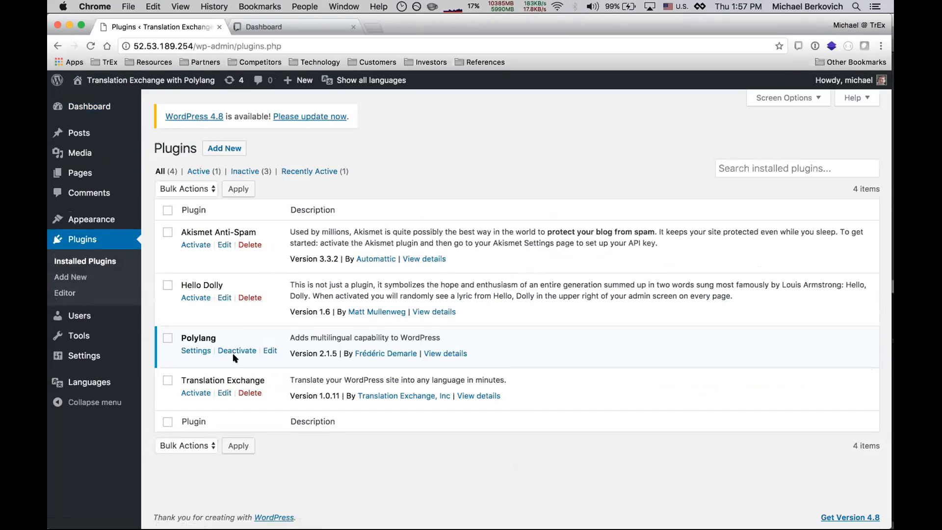
click(100, 383)
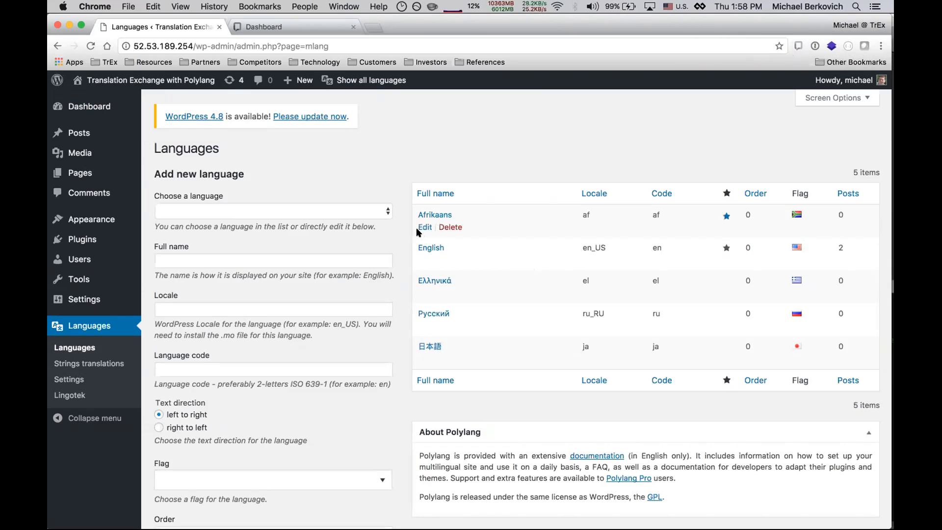
Activate the Translation Exchange plugin and open its settings
click(83, 238)
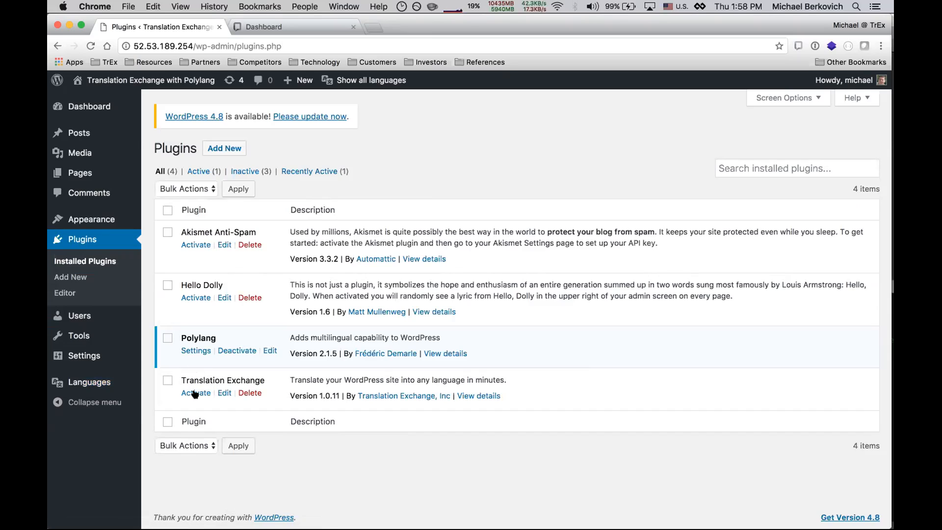
click(194, 393)
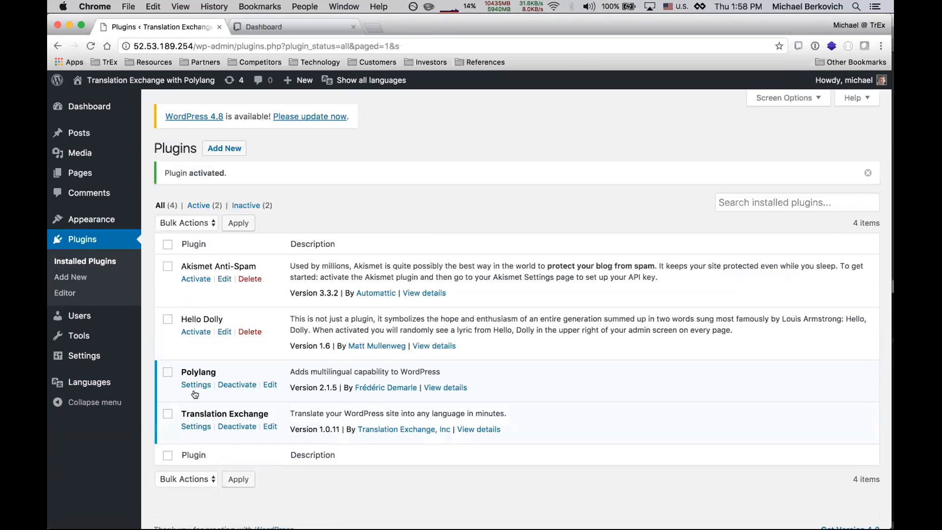
click(190, 426)
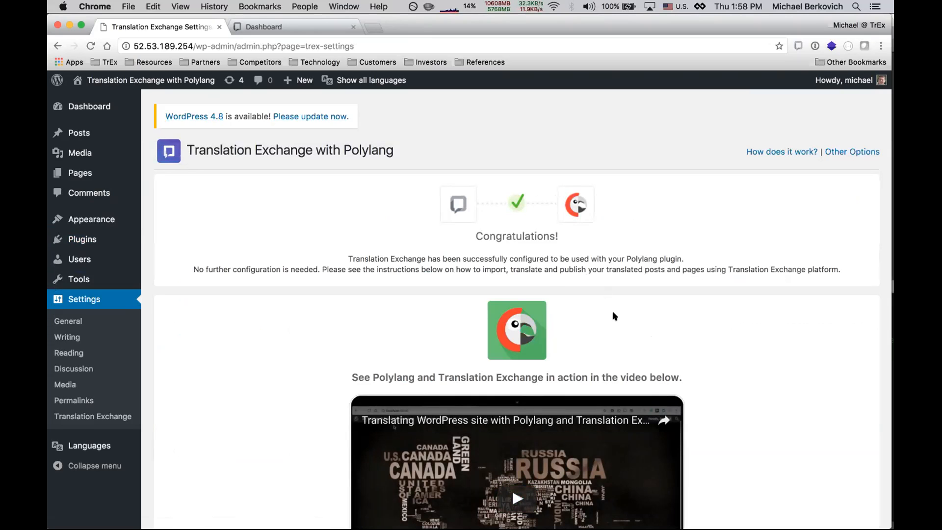
Read the Translation Exchange instructions and the explanation of how the plugin works, then close the explanation
scroll(614, 315, down, 3)
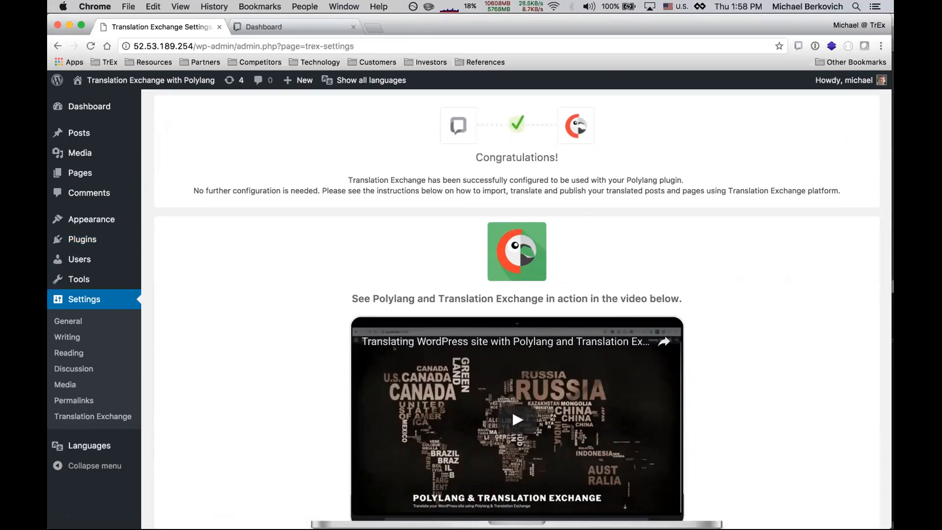
scroll(793, 382, down, 5)
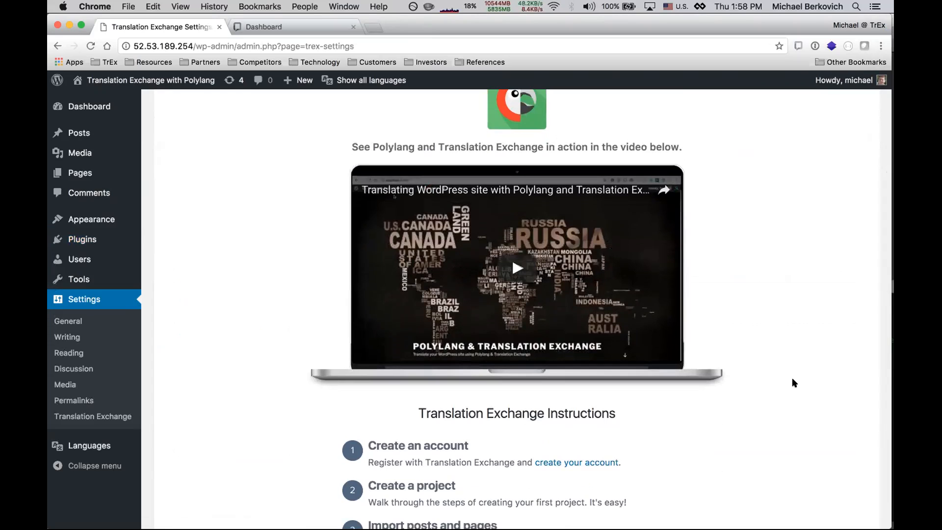
scroll(794, 375, down, 1)
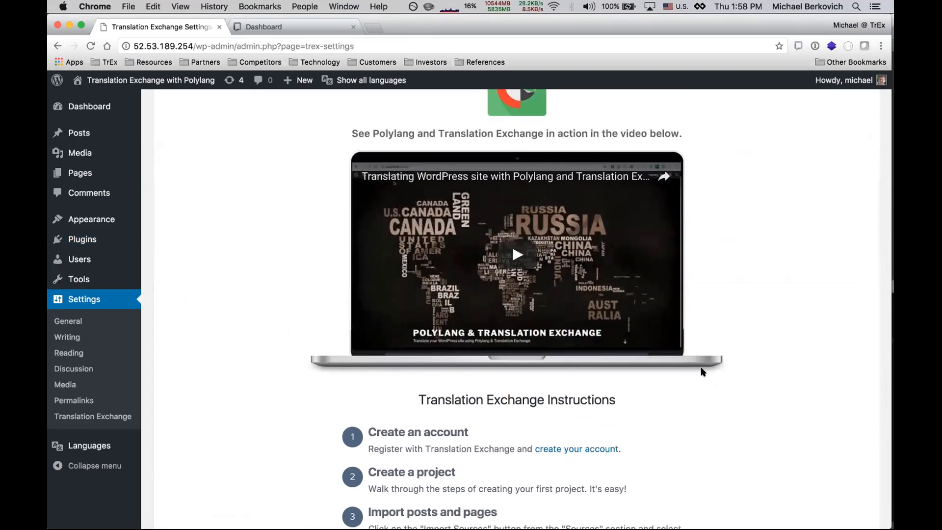
scroll(701, 372, down, 4)
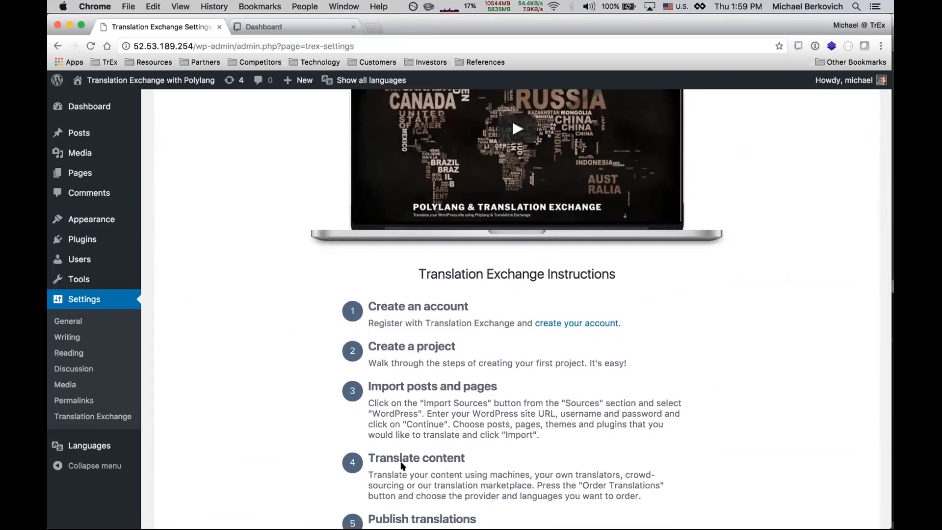
scroll(401, 465, down, 4)
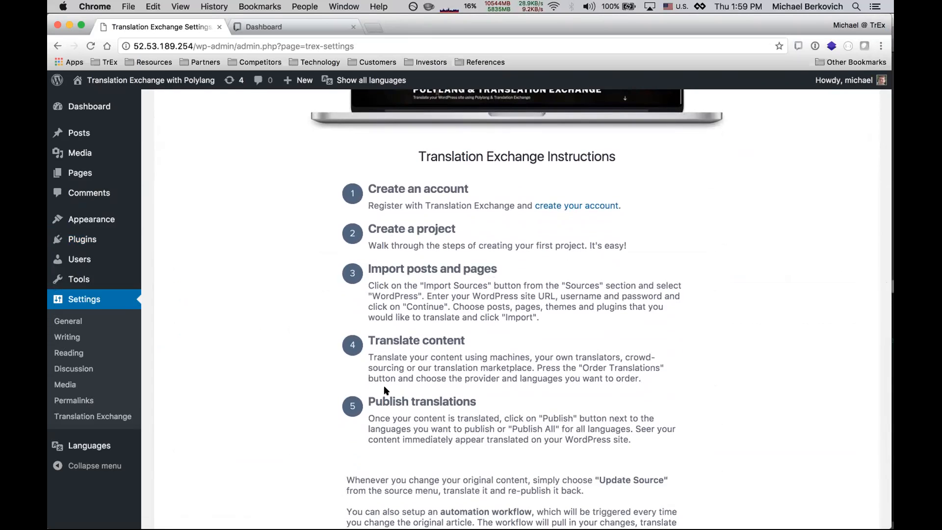
scroll(384, 390, down, 4)
scroll(384, 390, up, 3)
scroll(384, 390, up, 15)
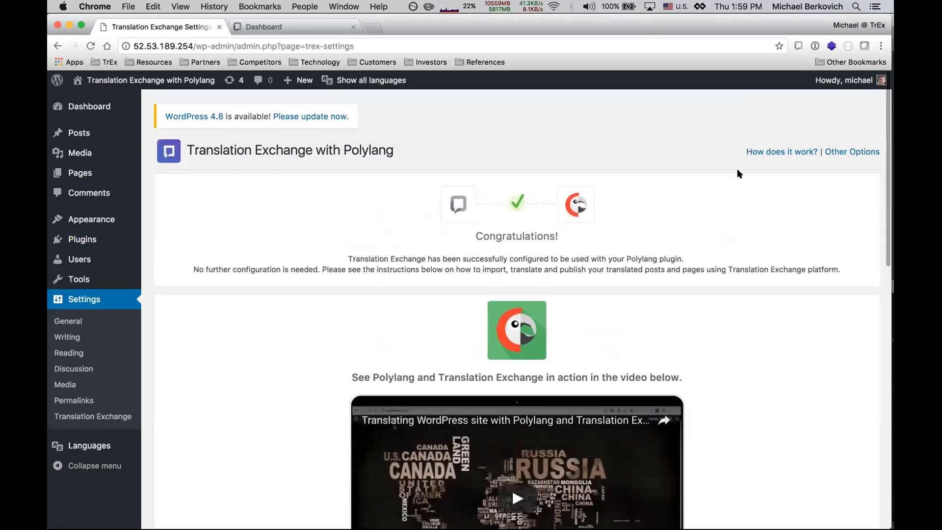
click(777, 152)
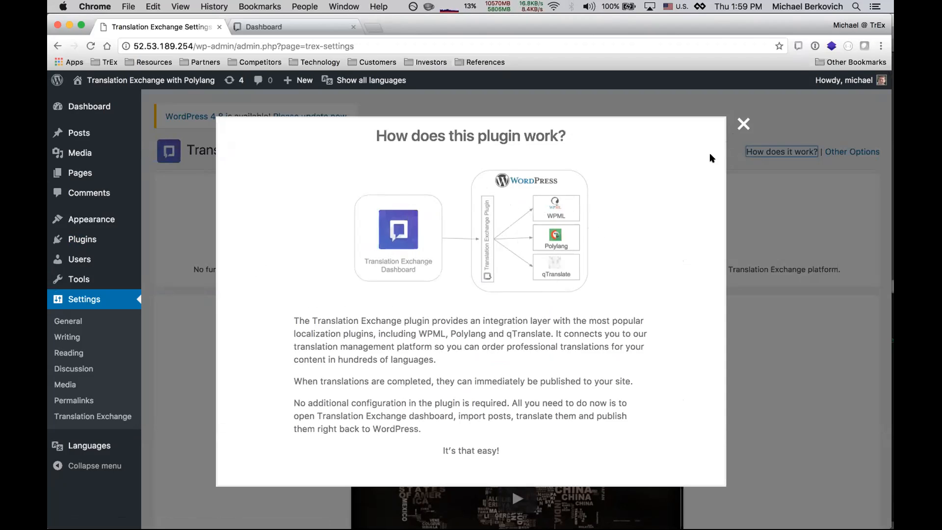
click(741, 123)
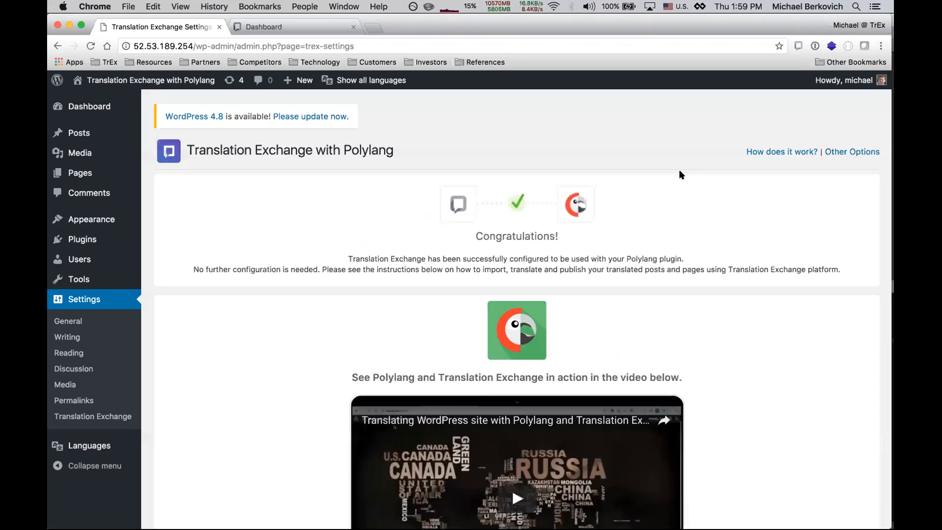
Switch to the Translation Exchange dashboard, start a source import from WordPress and list the available posts
click(298, 27)
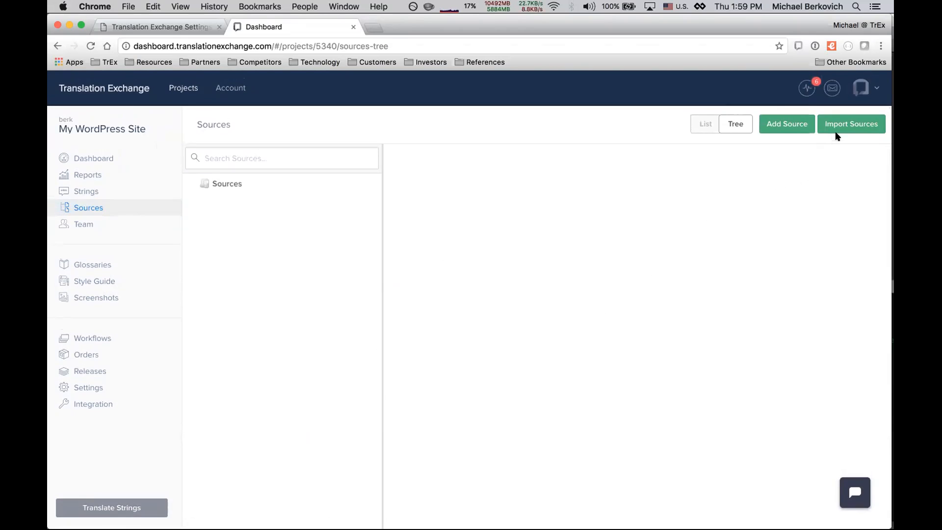
click(845, 123)
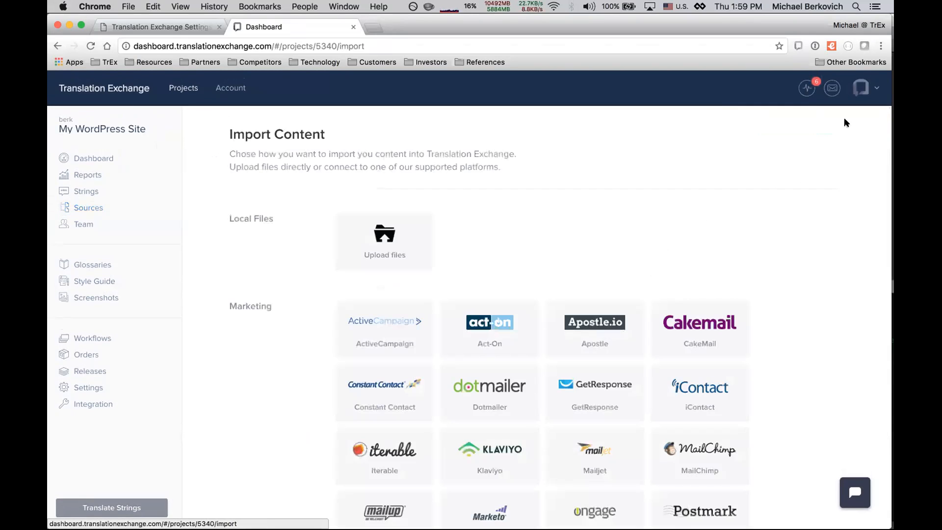
scroll(754, 250, down, 5)
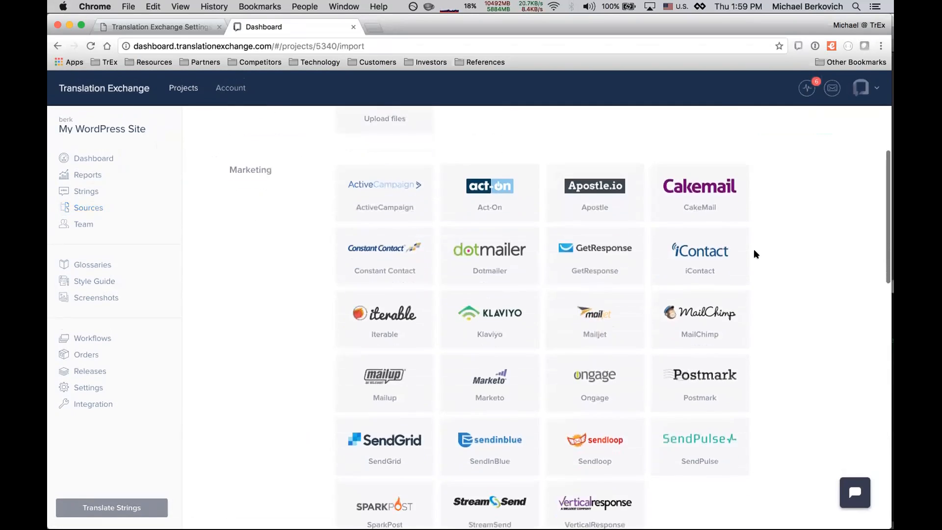
scroll(754, 251, down, 10)
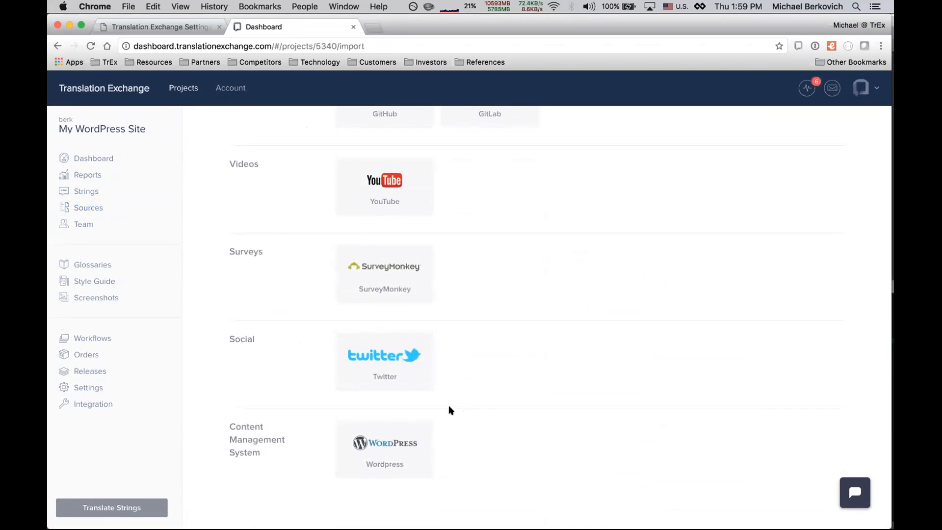
click(421, 426)
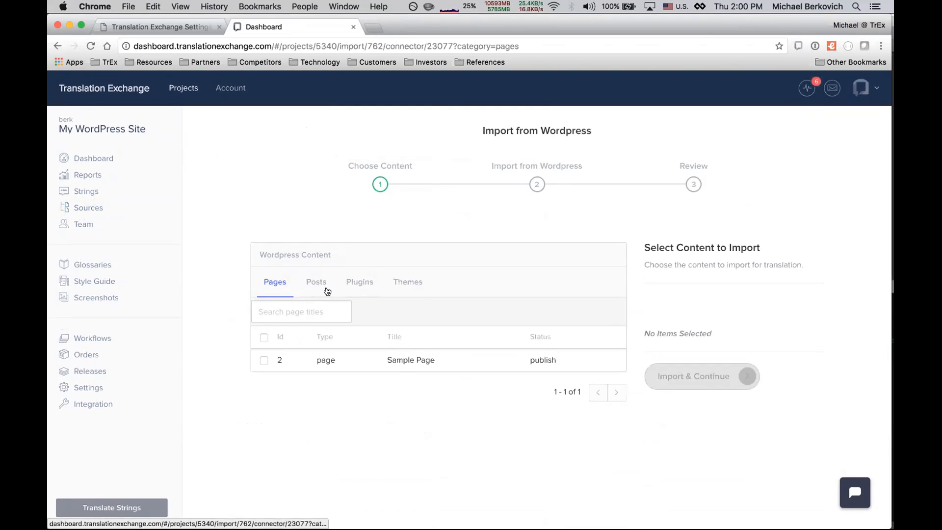
click(310, 283)
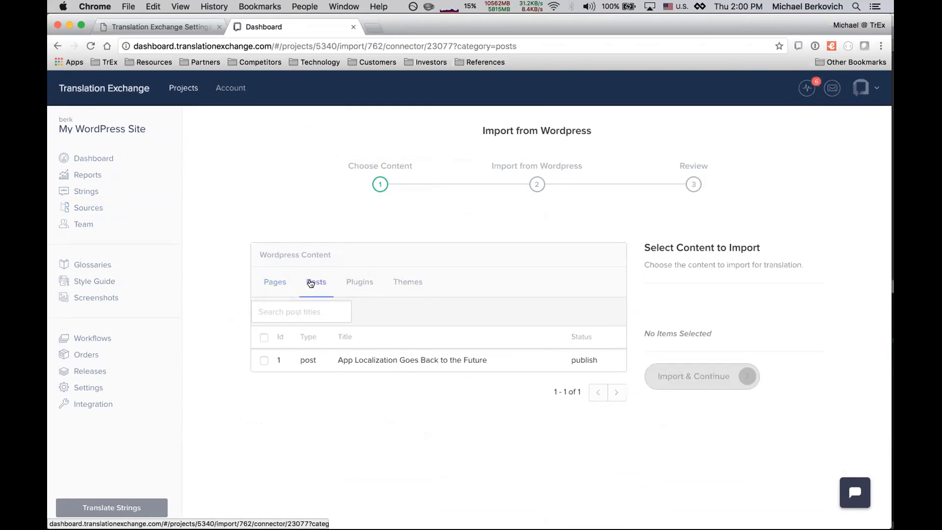
key(Tab)
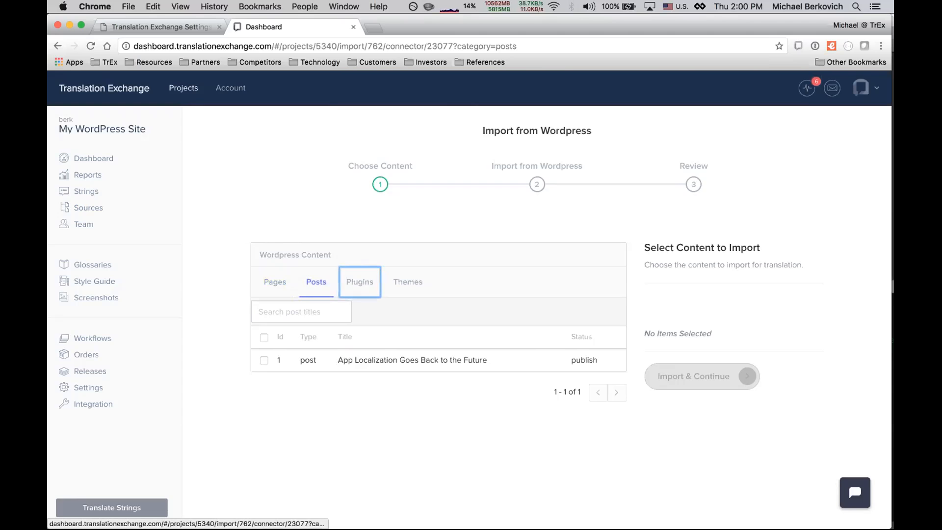
Return to the WordPress admin and check the post's per-language translation status in the posts list
click(188, 28)
click(79, 133)
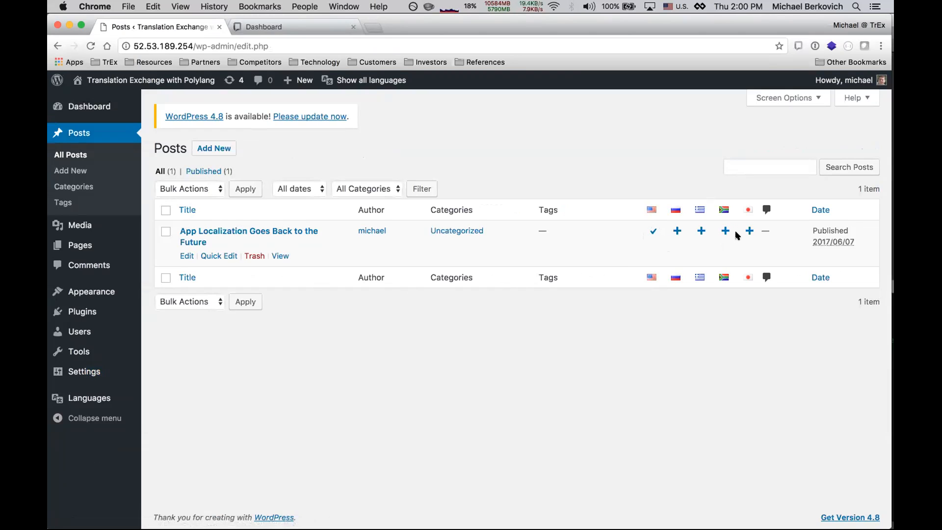
Import the "App Localization Goes Back to the Future" post into the Translation Exchange project
click(278, 25)
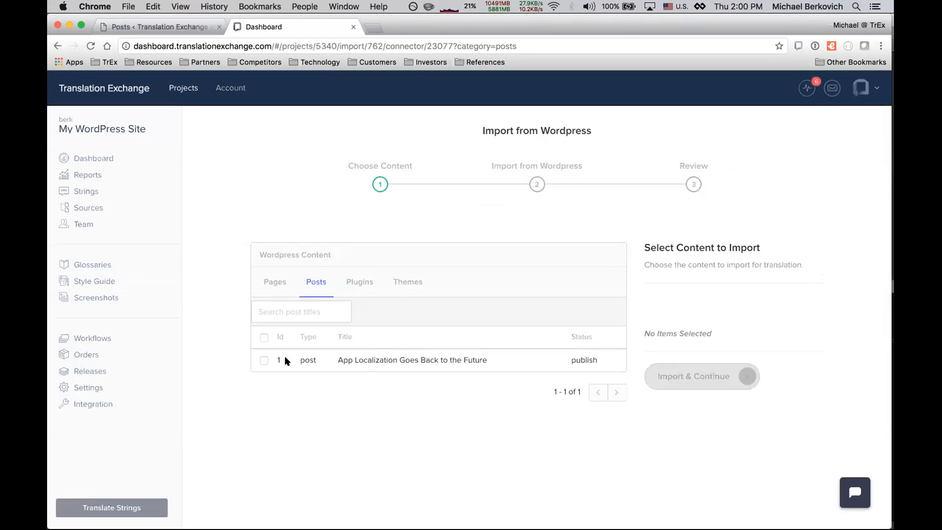
click(273, 357)
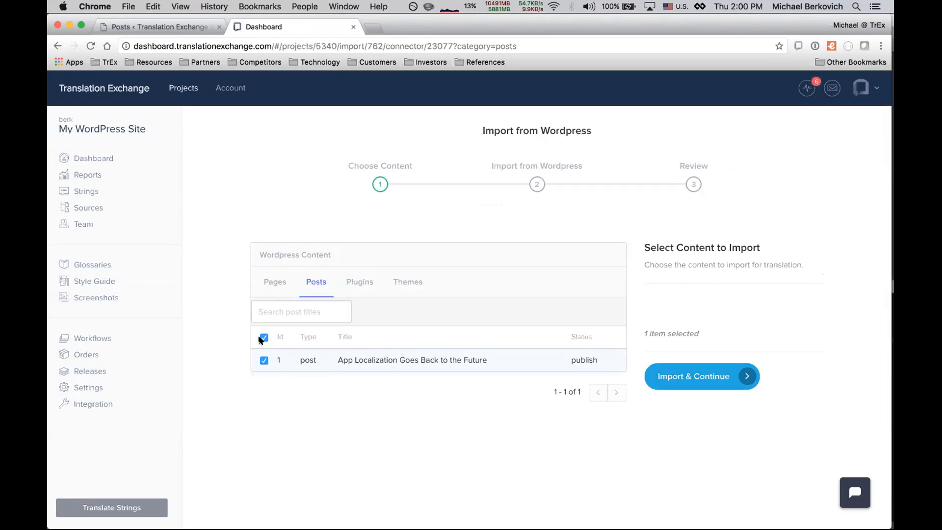
click(674, 379)
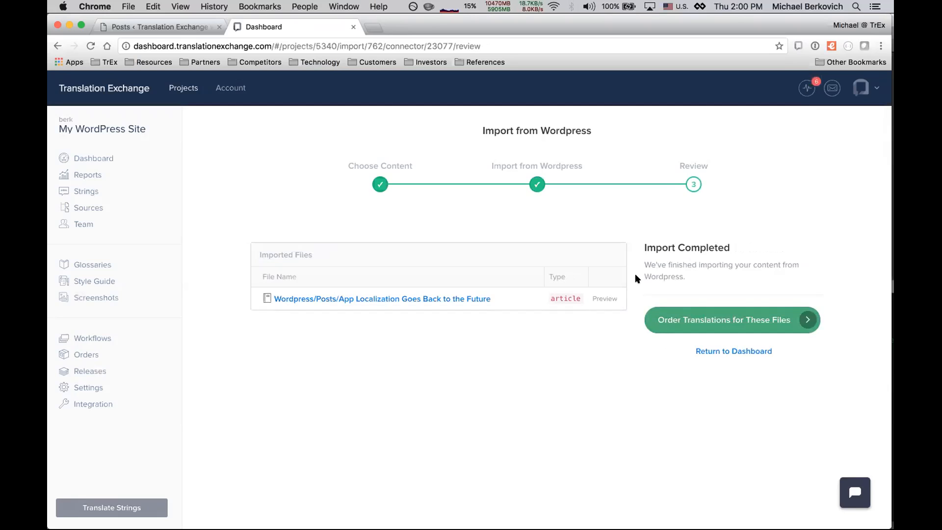
Open the imported article under Wordpress/Posts in the project's sources and preview its content
click(94, 208)
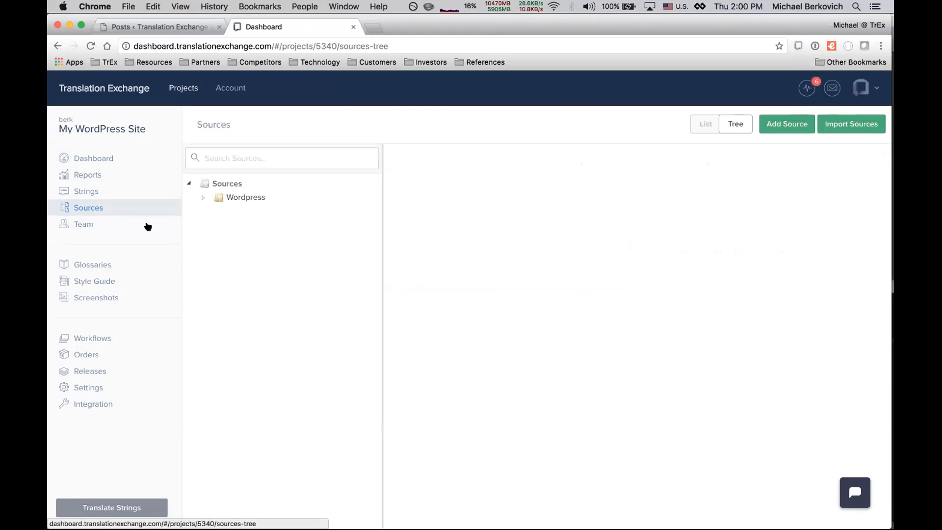
click(204, 198)
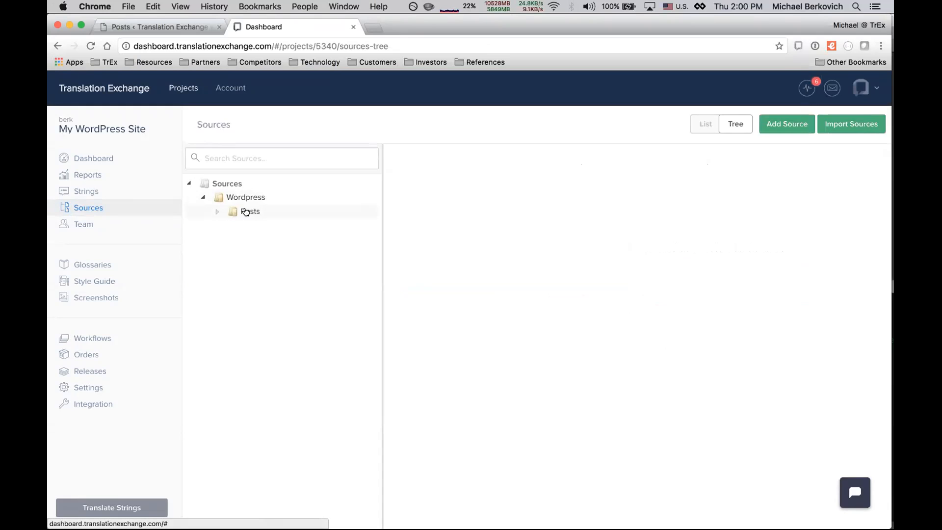
click(217, 212)
click(273, 226)
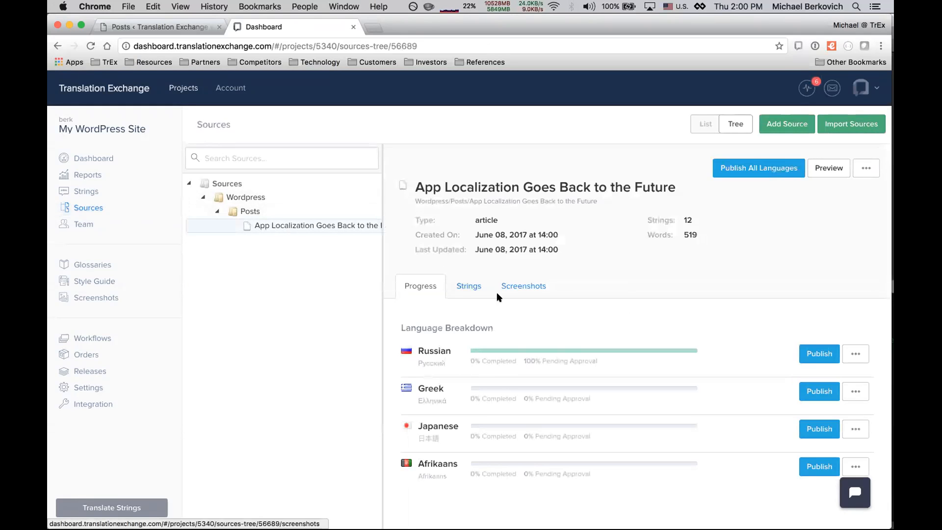
click(823, 170)
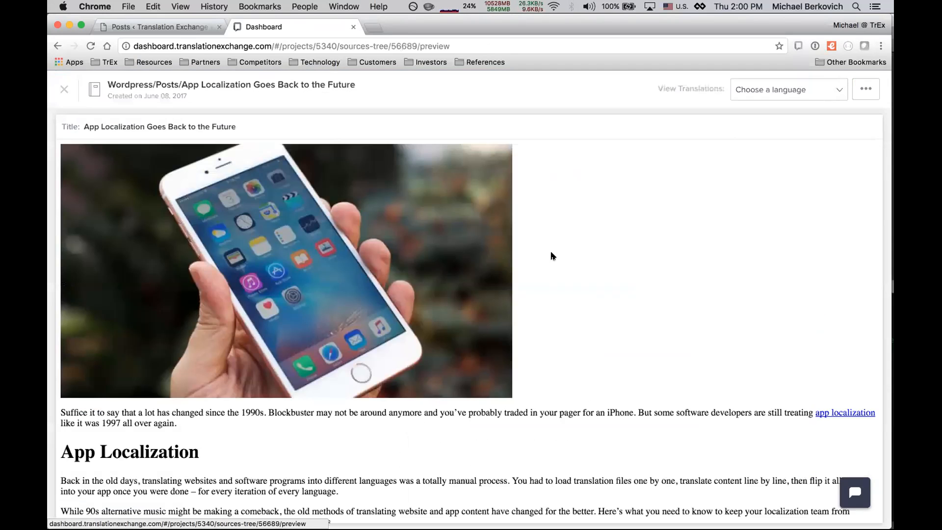
Read through the English preview of the imported article, then return to its language progress overview
scroll(539, 337, down, 3)
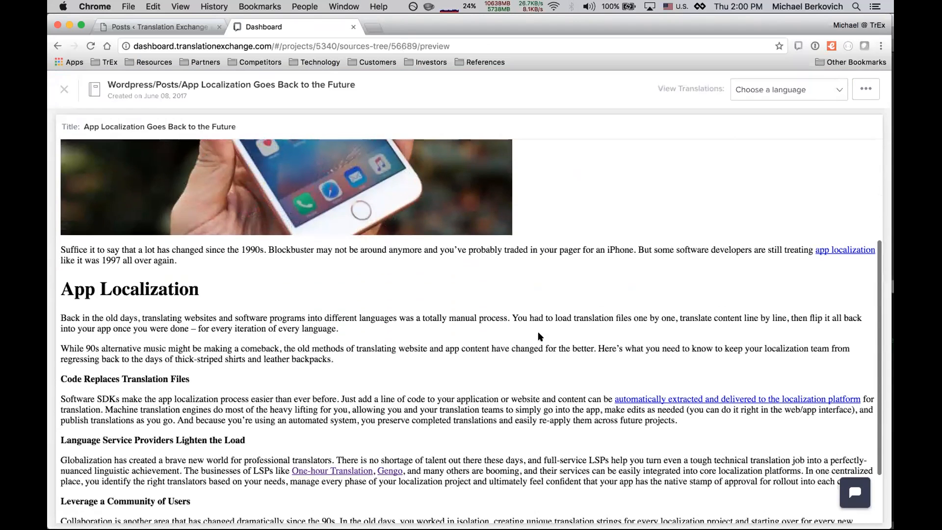
scroll(540, 336, down, 1)
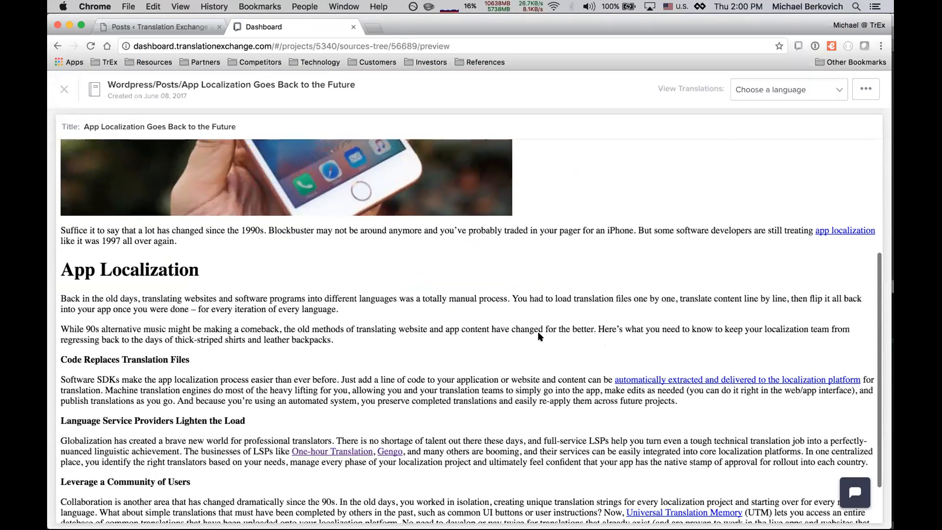
scroll(81, 110, down, 3)
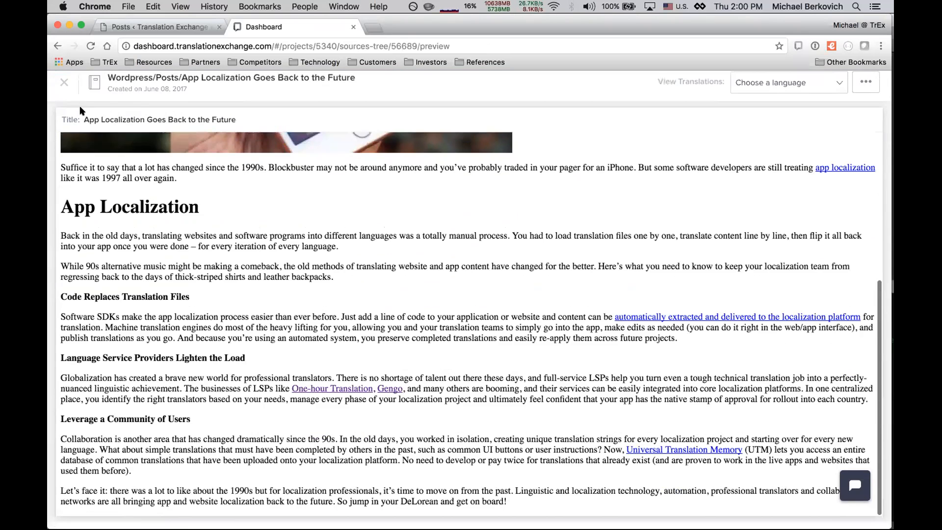
scroll(444, 344, up, 5)
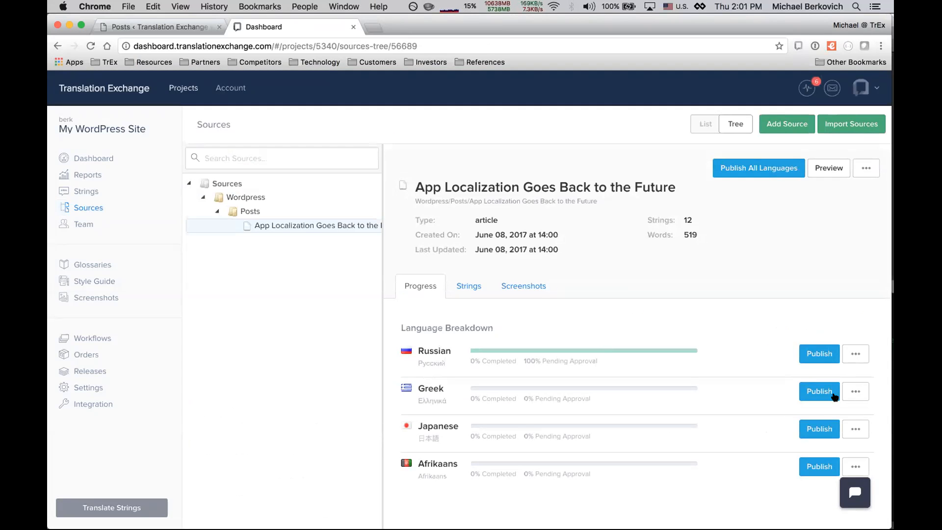
Preview the article's Russian translation beside the English original, then close the preview
click(855, 354)
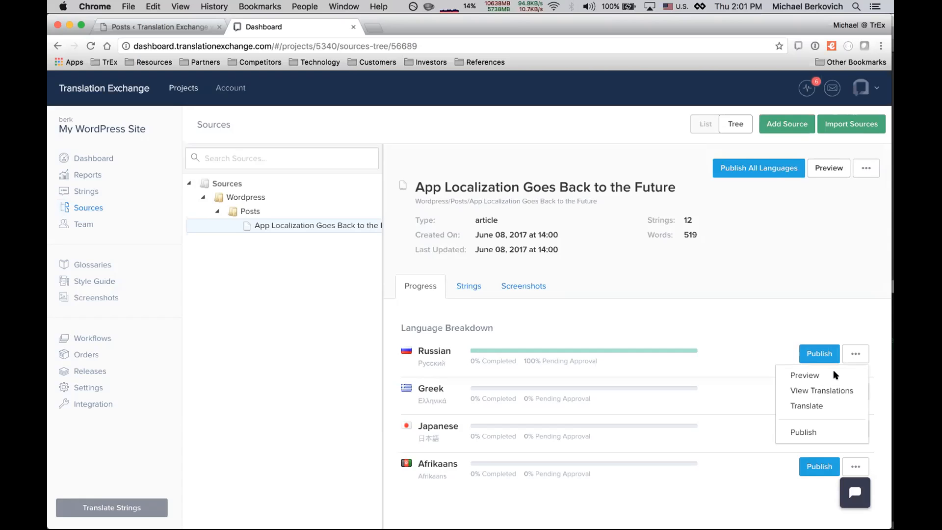
click(804, 376)
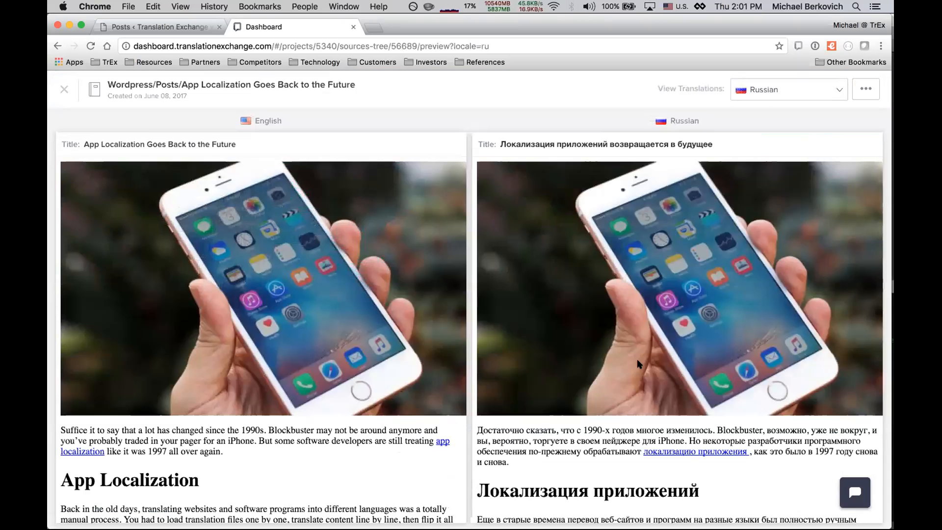
scroll(596, 363, down, 6)
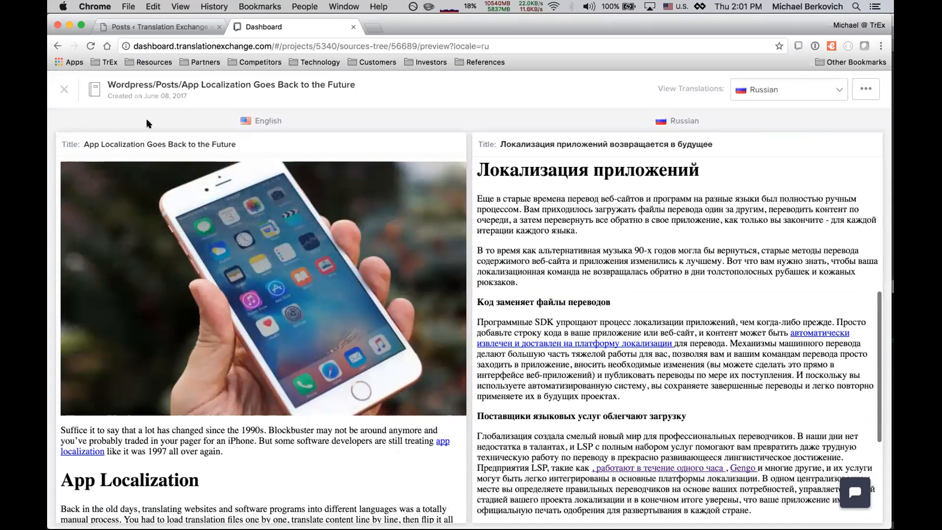
click(65, 89)
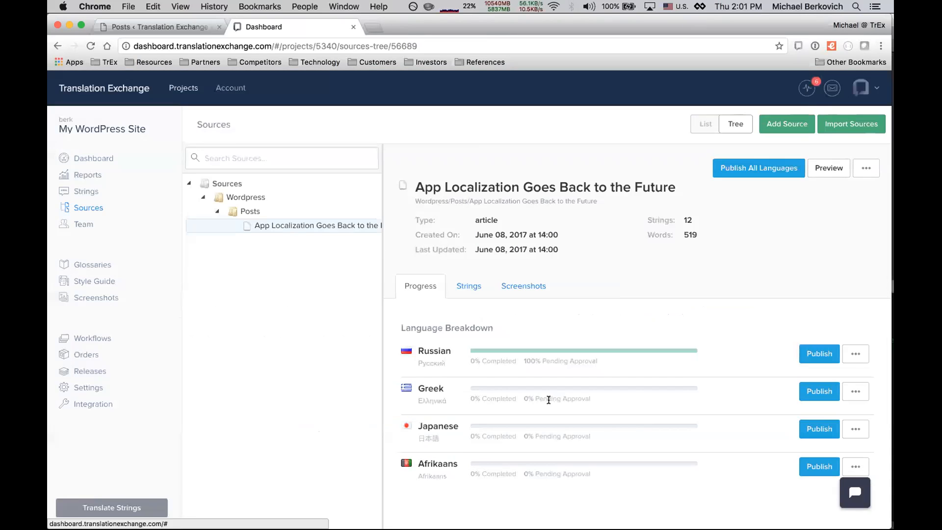
Examine the list of translatable strings extracted from the article
click(468, 286)
scroll(468, 373, down, 8)
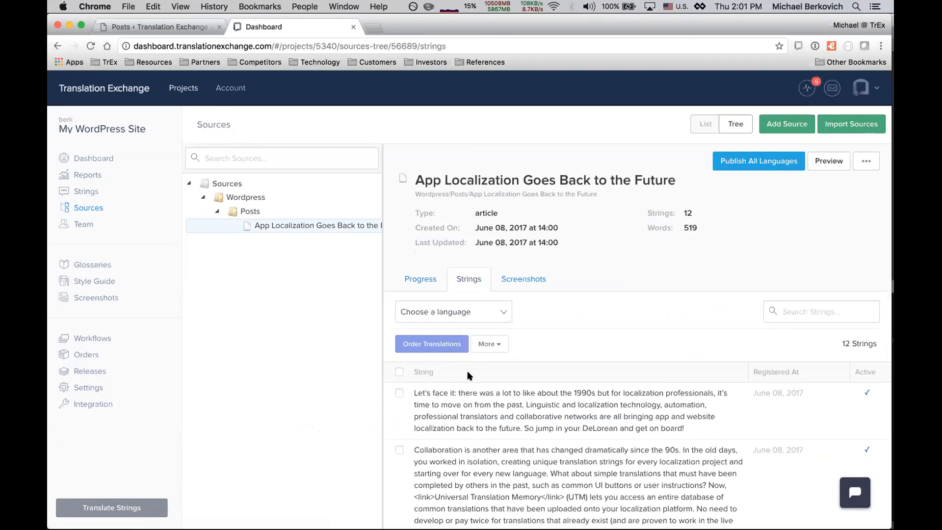
scroll(467, 373, down, 5)
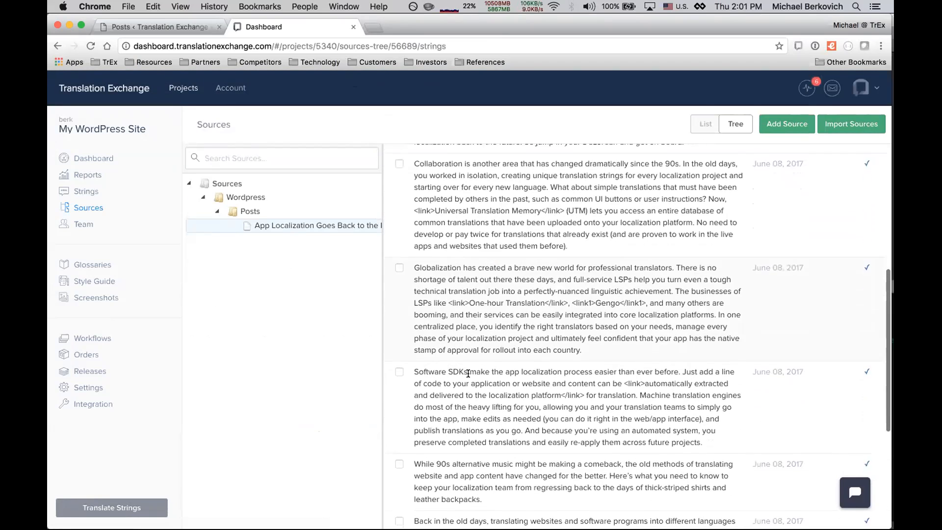
scroll(468, 373, up, 2)
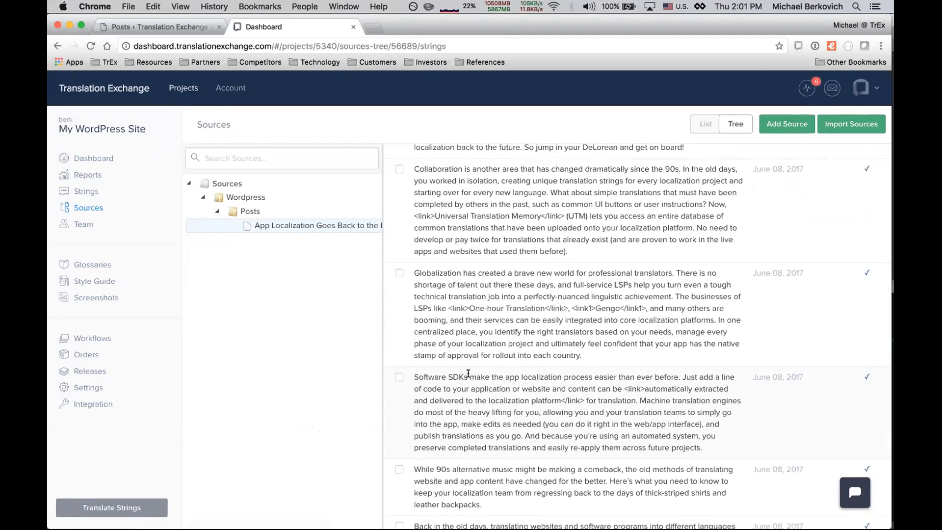
scroll(467, 373, down, 9)
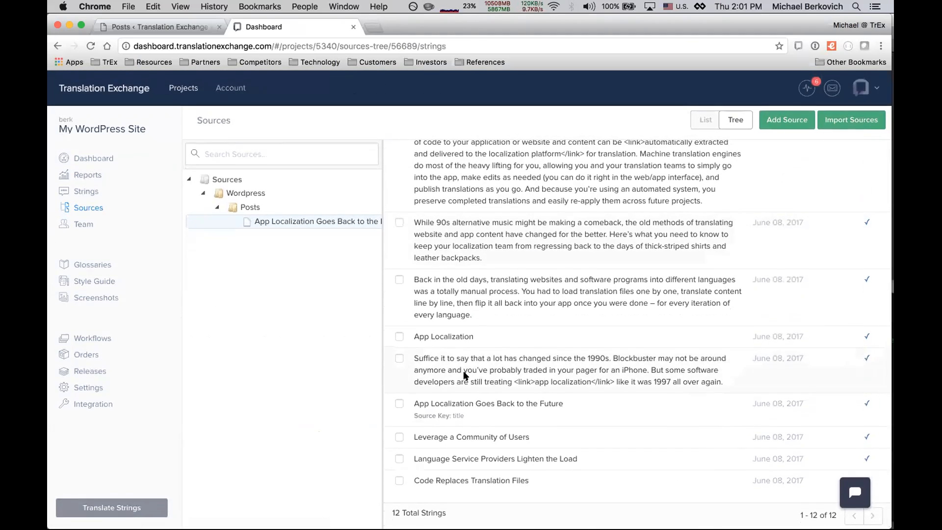
scroll(464, 372, up, 5)
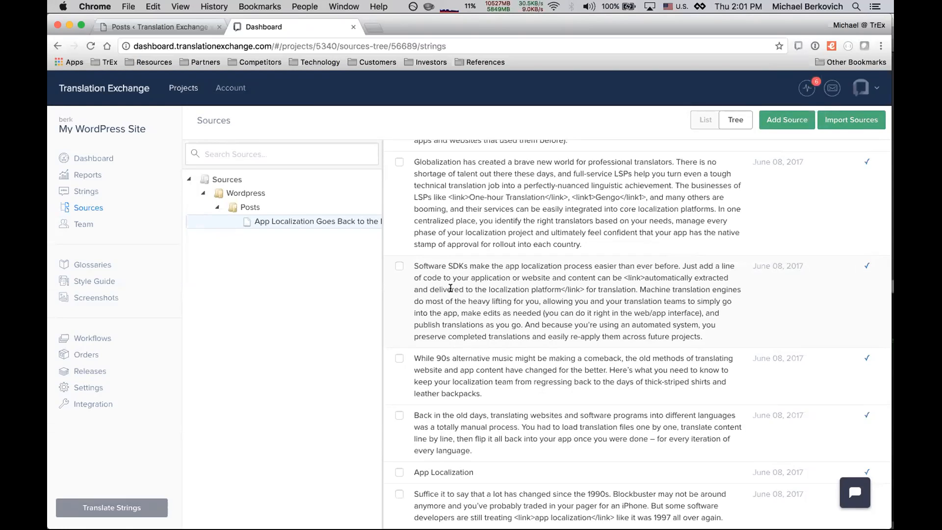
scroll(450, 289, up, 10)
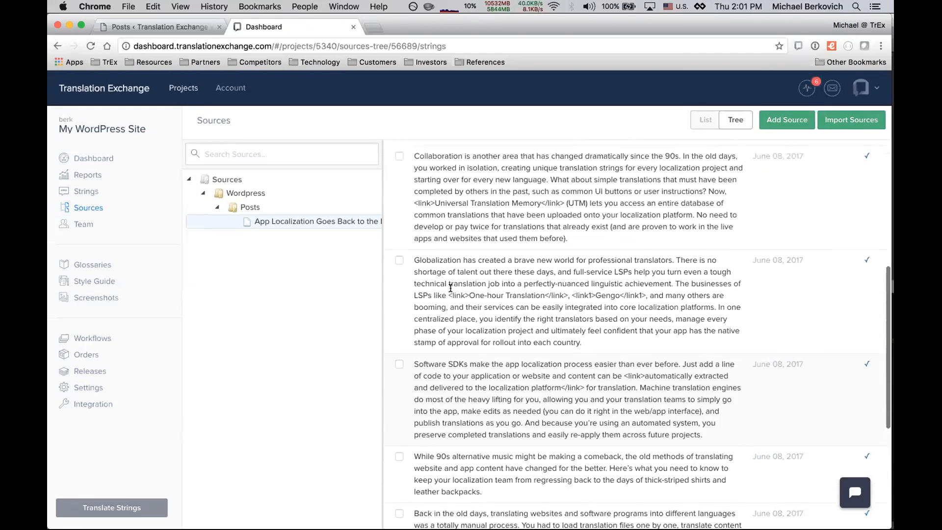
Start a translation order for all of the article's strings, using the option to choose a specific translation provider
click(400, 343)
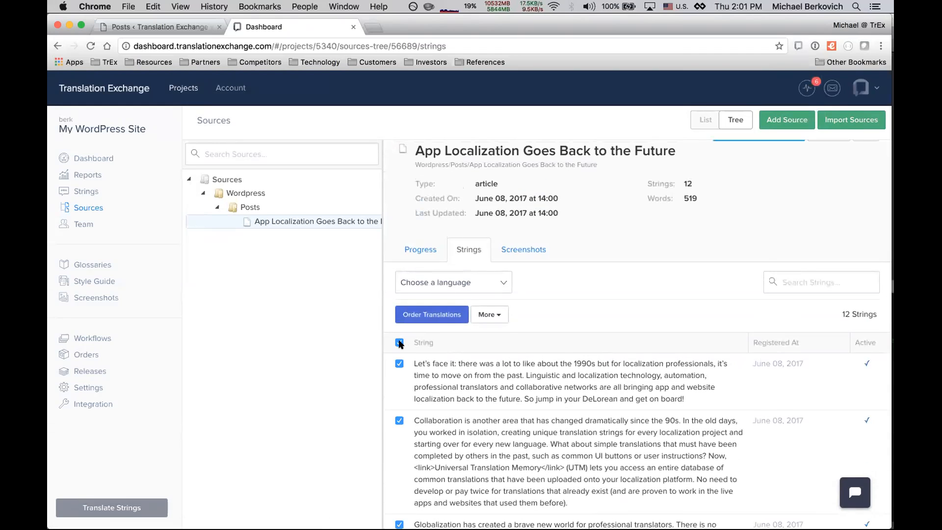
click(450, 314)
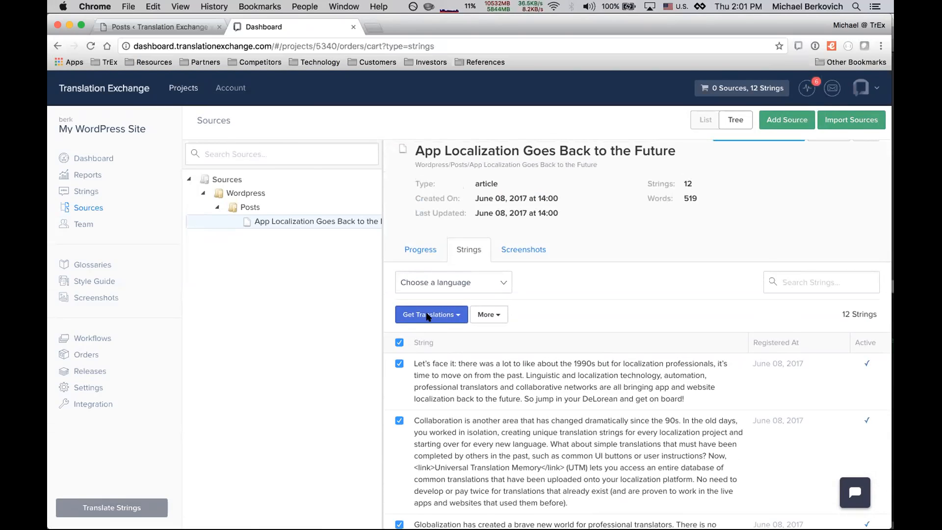
scroll(562, 354, down, 3)
scroll(562, 354, down, 3)
scroll(562, 354, up, 6)
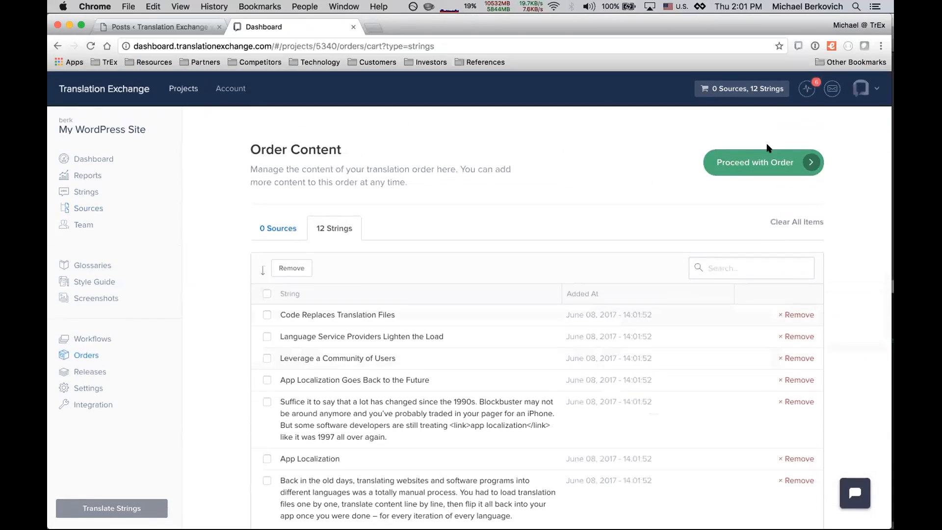
click(753, 162)
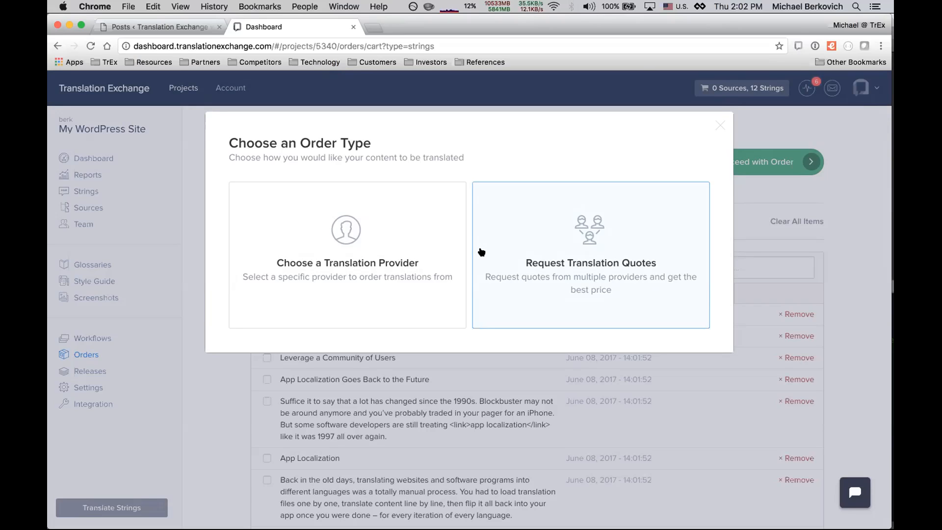
click(377, 242)
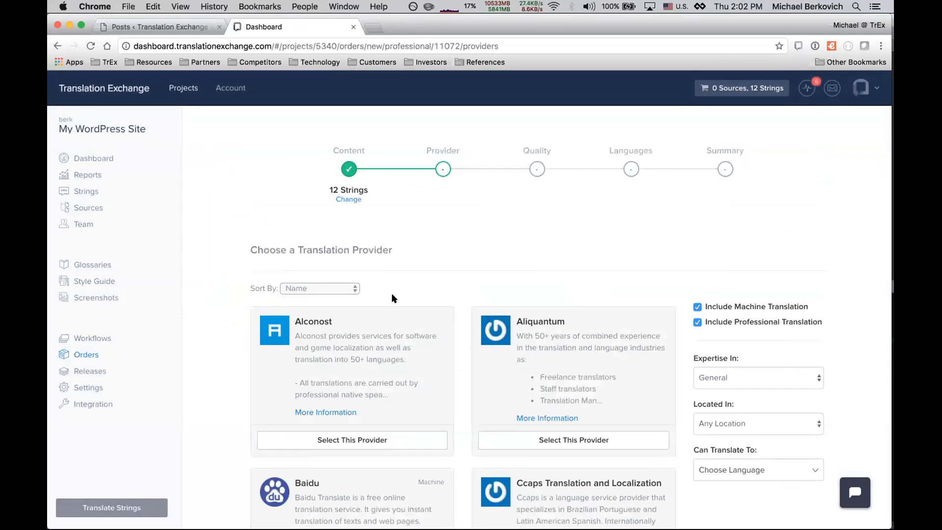
Exclude professional translation from the provider list and select Google as the machine translation provider
scroll(392, 294, down, 5)
scroll(393, 296, up, 5)
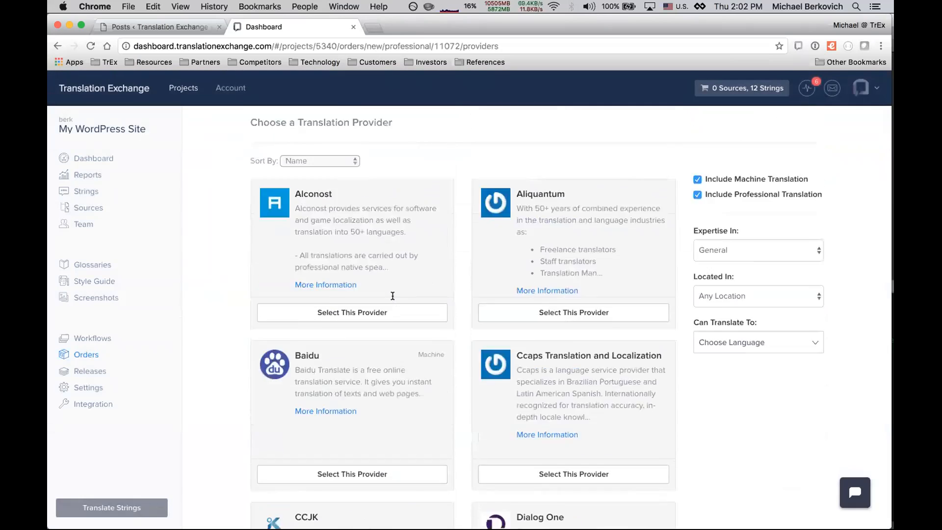
click(696, 322)
scroll(584, 353, down, 2)
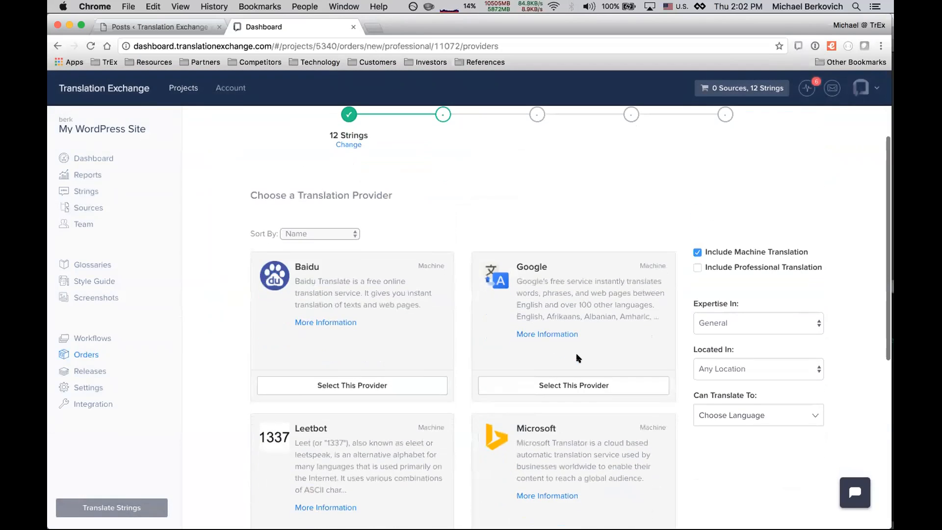
scroll(550, 294, down, 1)
click(546, 352)
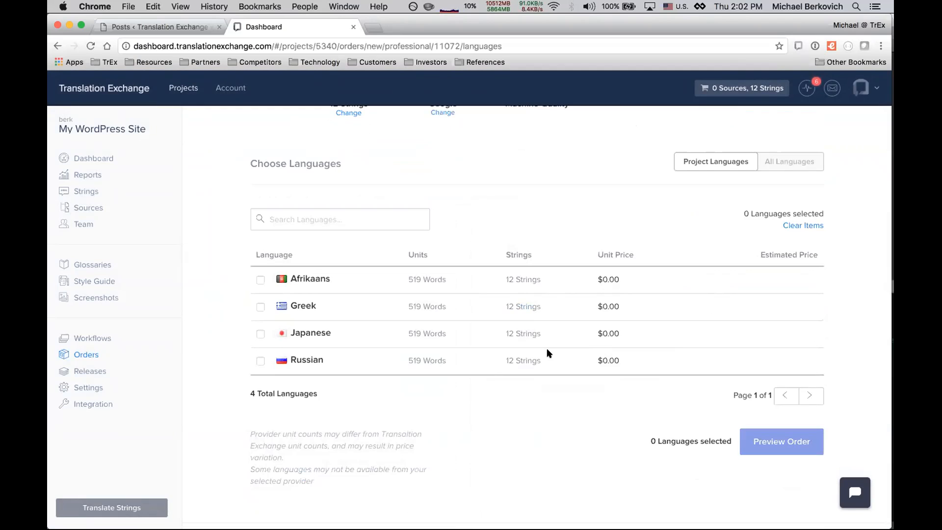
Choose Afrikaans, Greek and Japanese as the order's target languages and complete the order
click(261, 280)
click(261, 307)
click(260, 333)
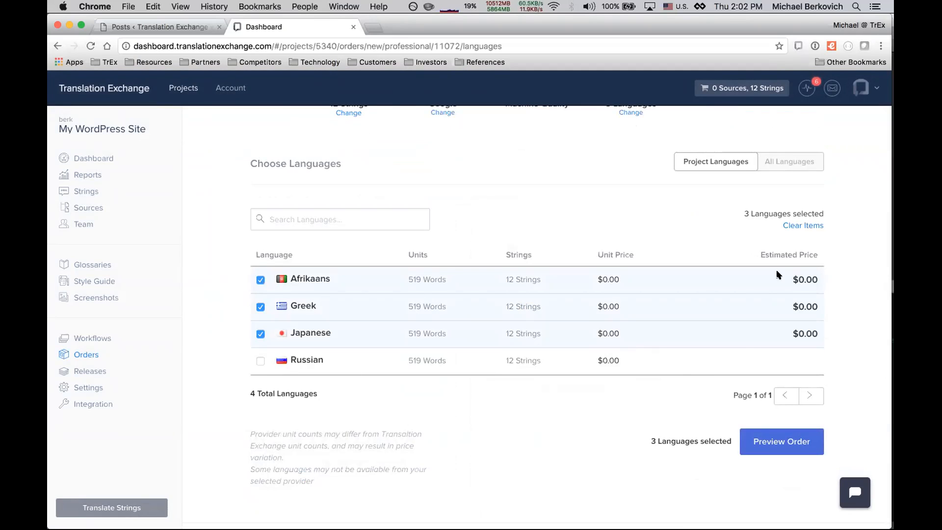
scroll(788, 273, down, 2)
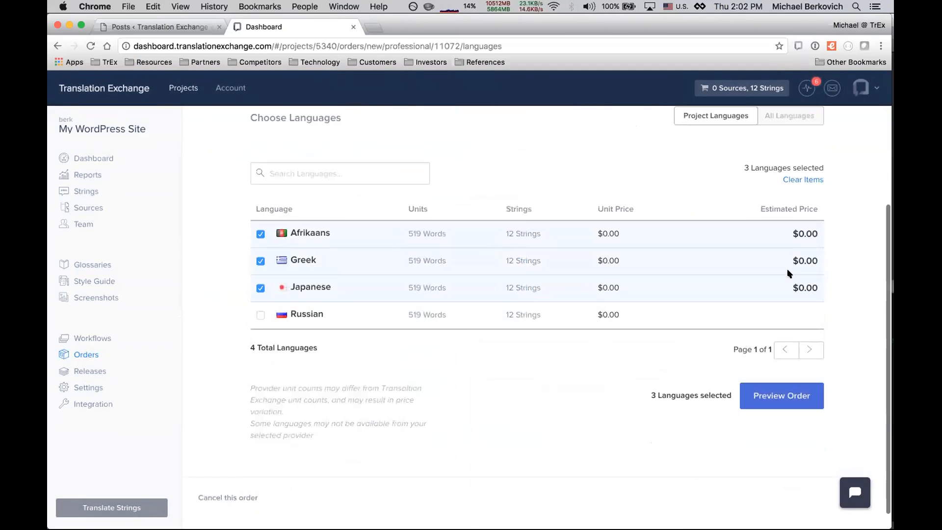
click(764, 389)
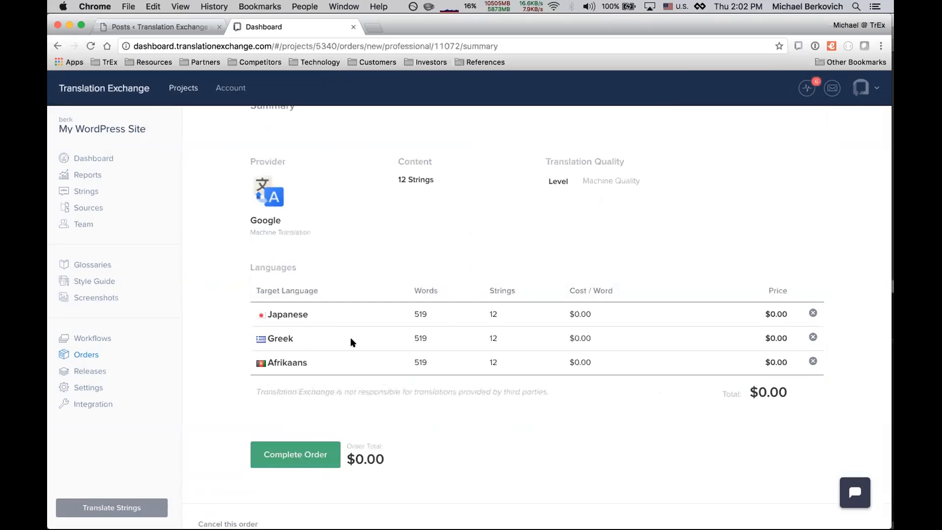
click(279, 449)
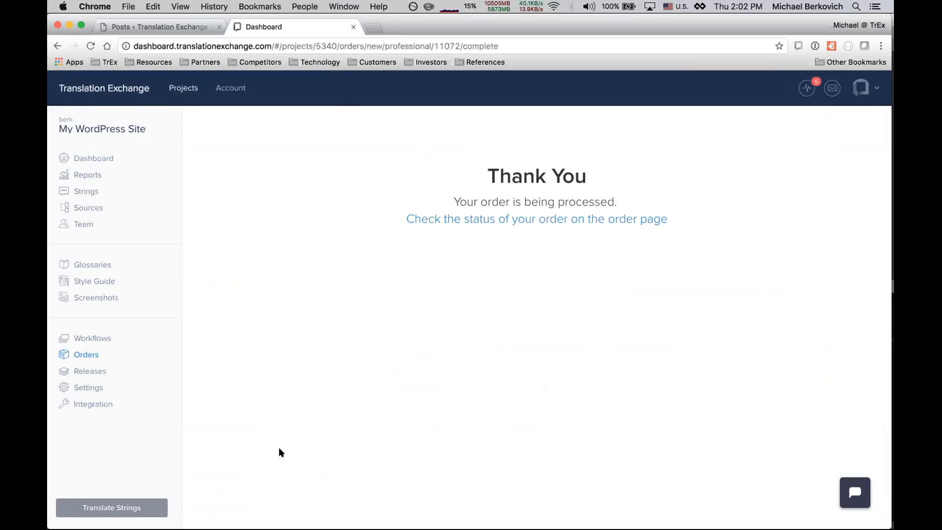
Check the placed order's status and progress, then return to the article in the project's sources
click(465, 221)
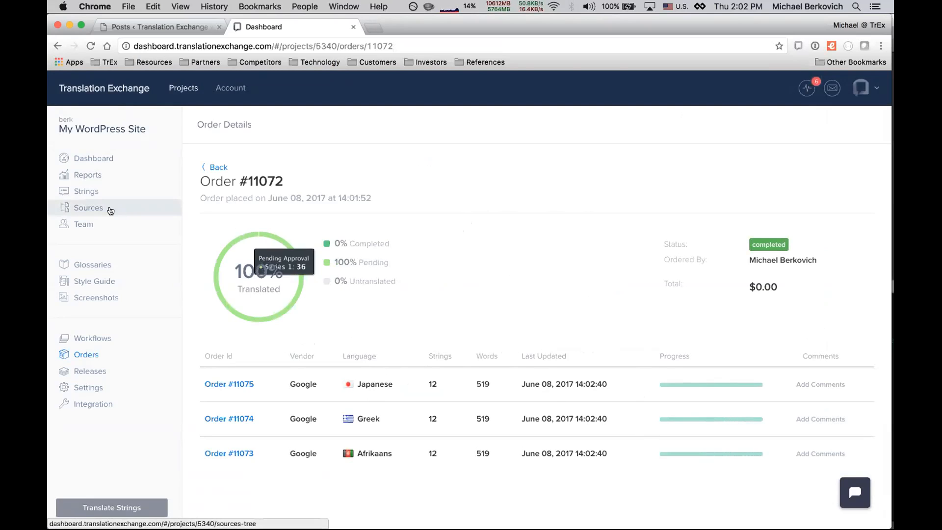
click(88, 208)
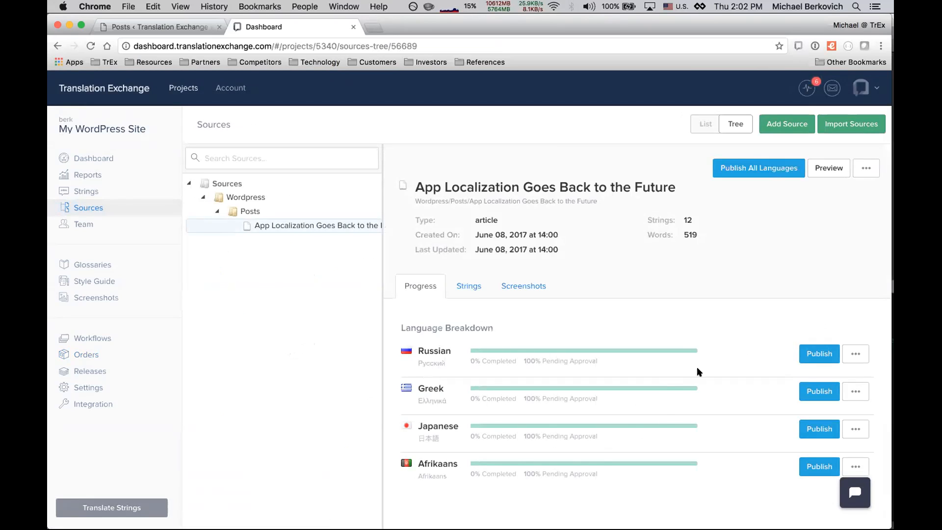
Preview the article beside its English original in Russian, Greek and Japanese, checking the translated text
click(829, 168)
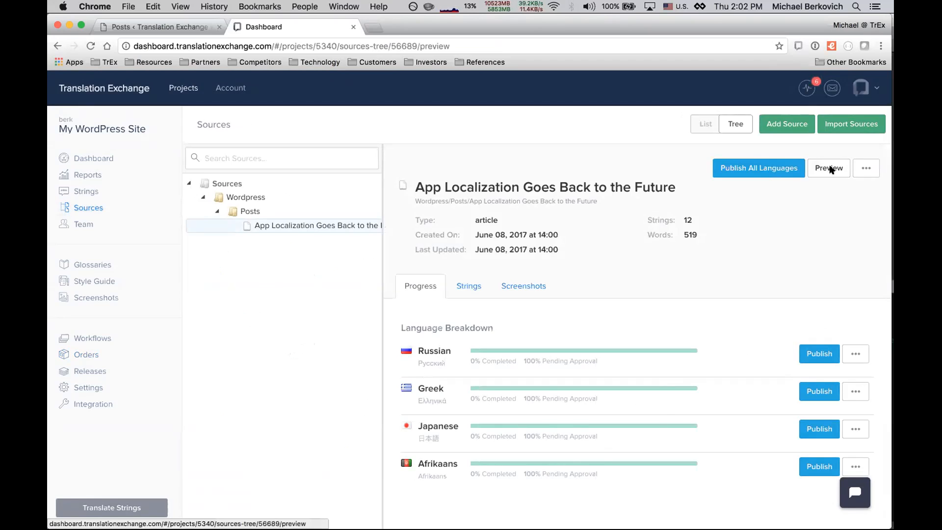
click(784, 89)
click(764, 145)
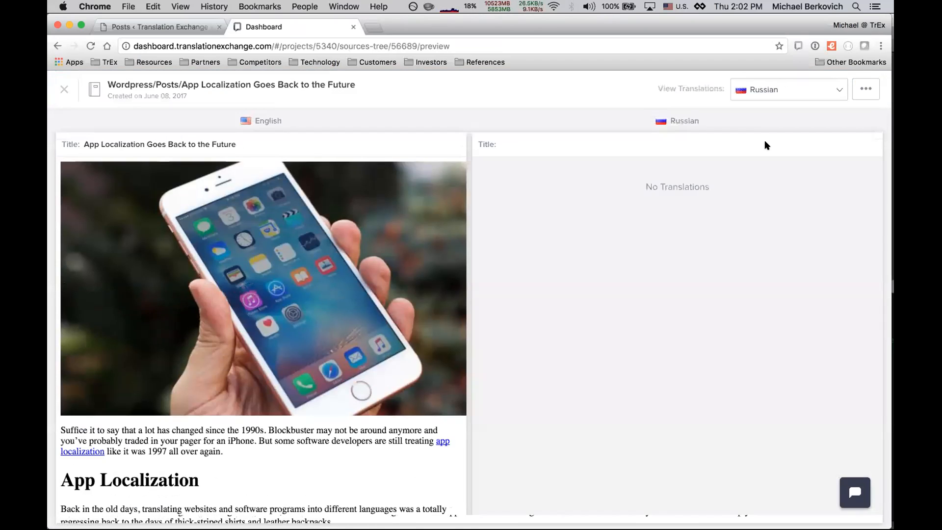
click(781, 89)
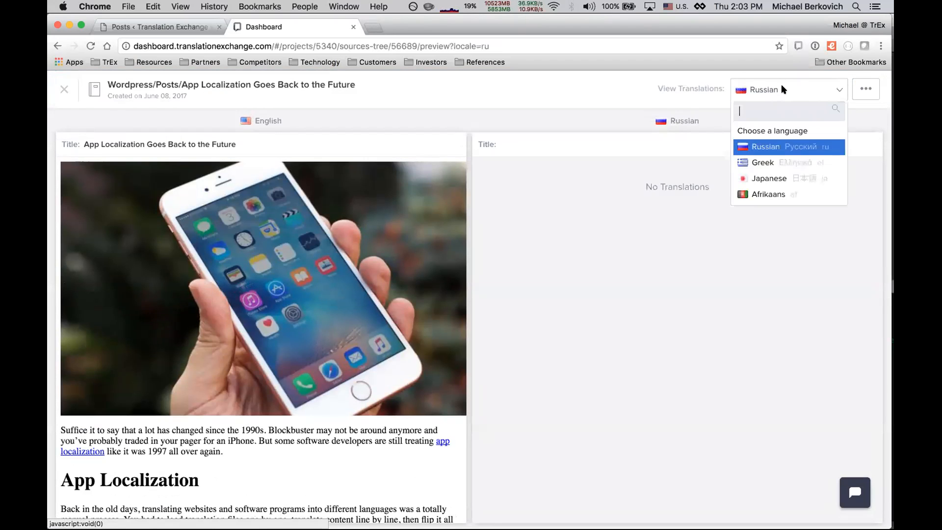
click(764, 159)
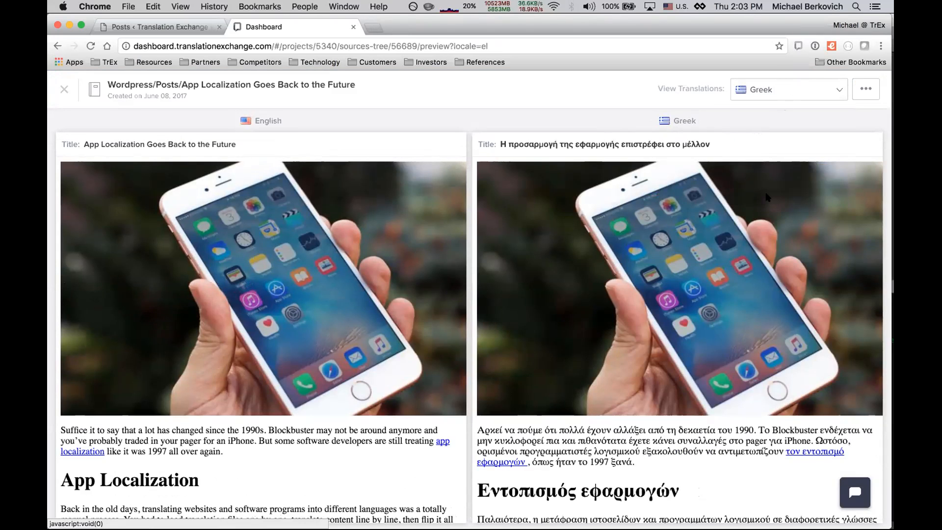
scroll(768, 197, down, 3)
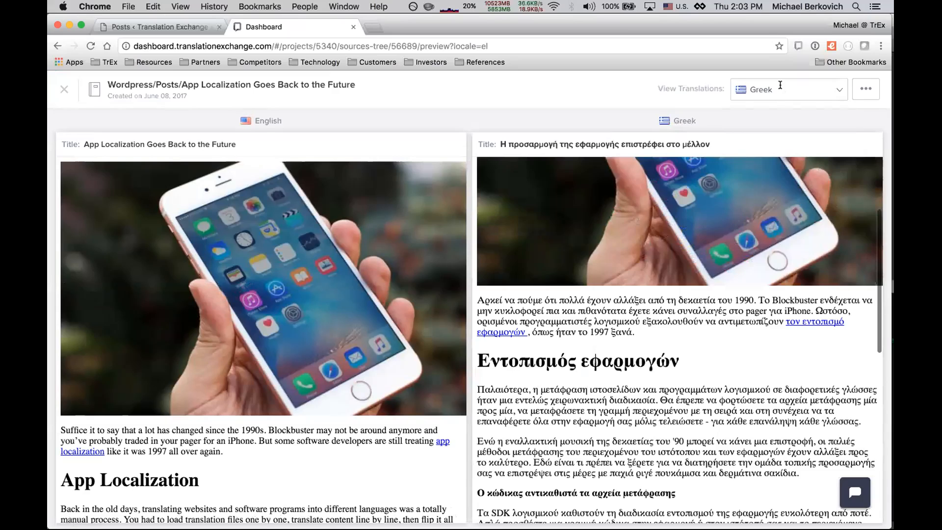
click(781, 89)
click(759, 178)
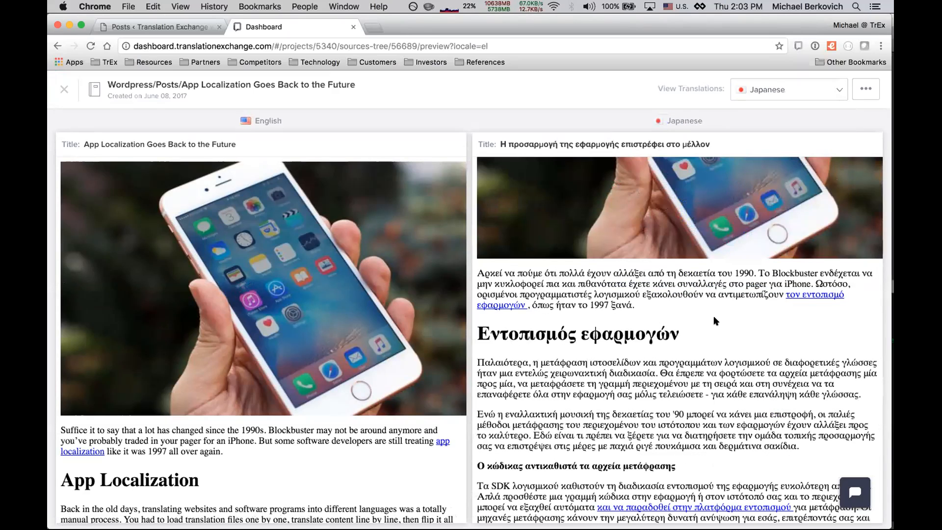
scroll(764, 251, down, 2)
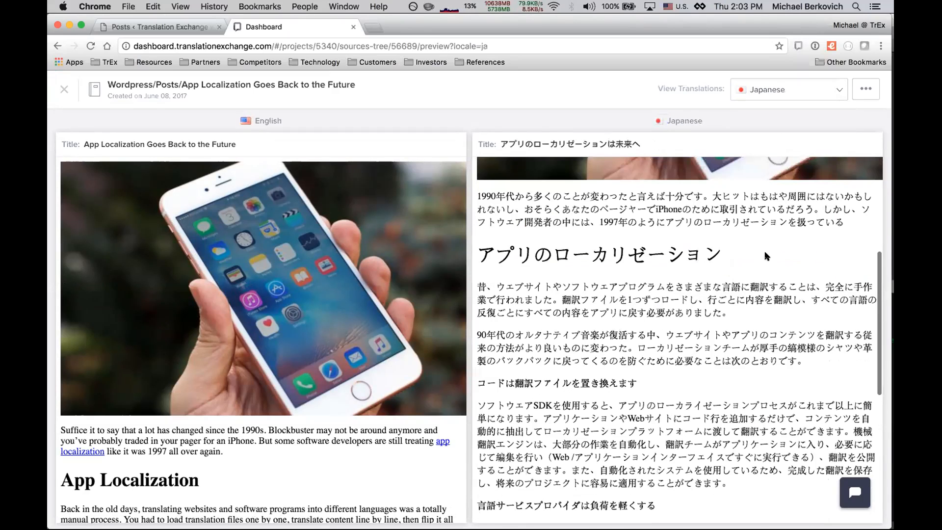
Preview the article's Afrikaans translation beside the English original, read through it and close the preview
click(778, 89)
click(764, 190)
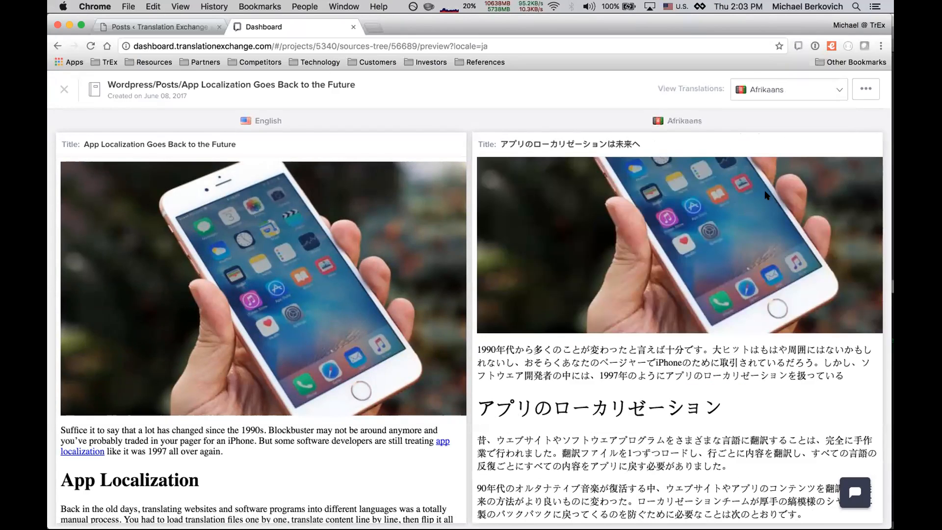
scroll(728, 296, down, 1)
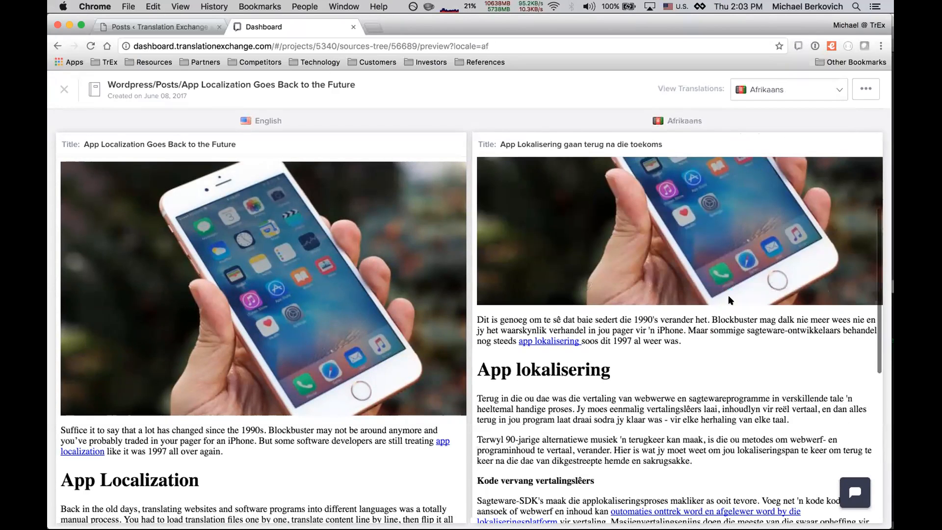
scroll(729, 299, down, 6)
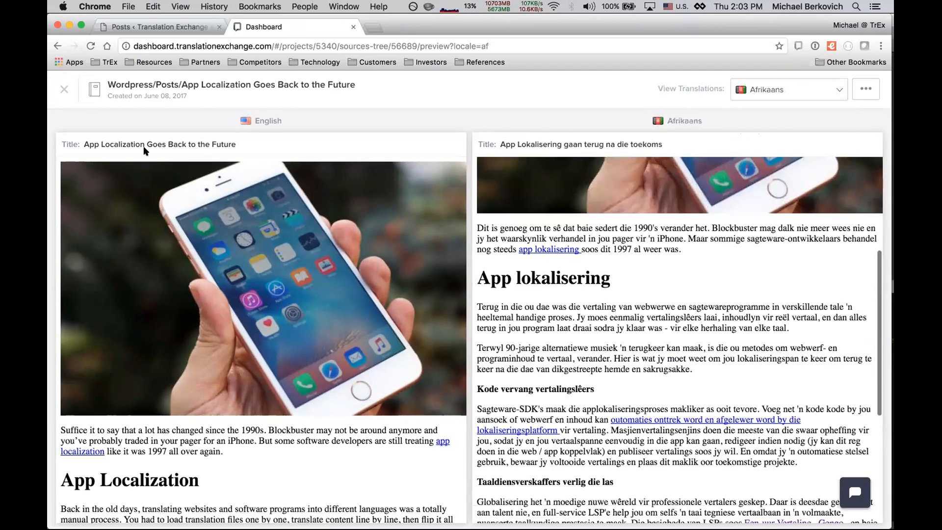
click(64, 89)
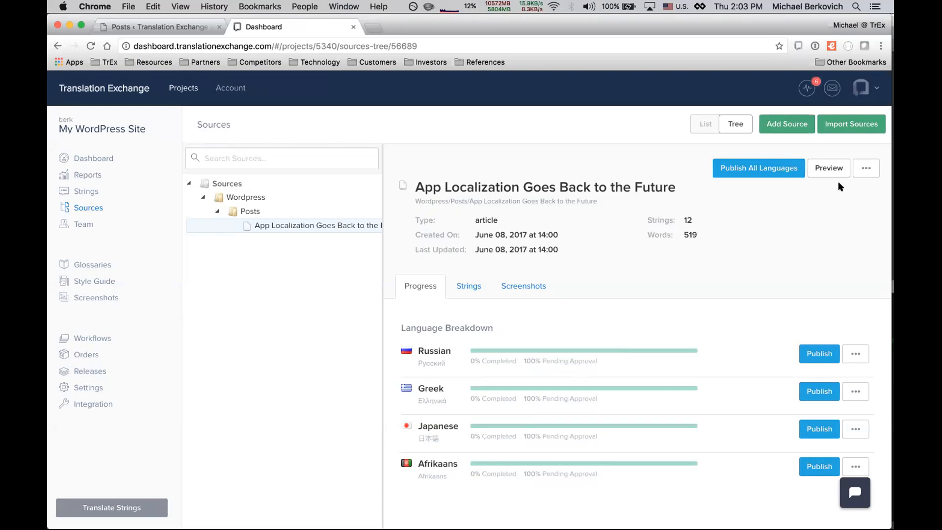
Open the article for inline translation and log in with the account username and password
click(860, 170)
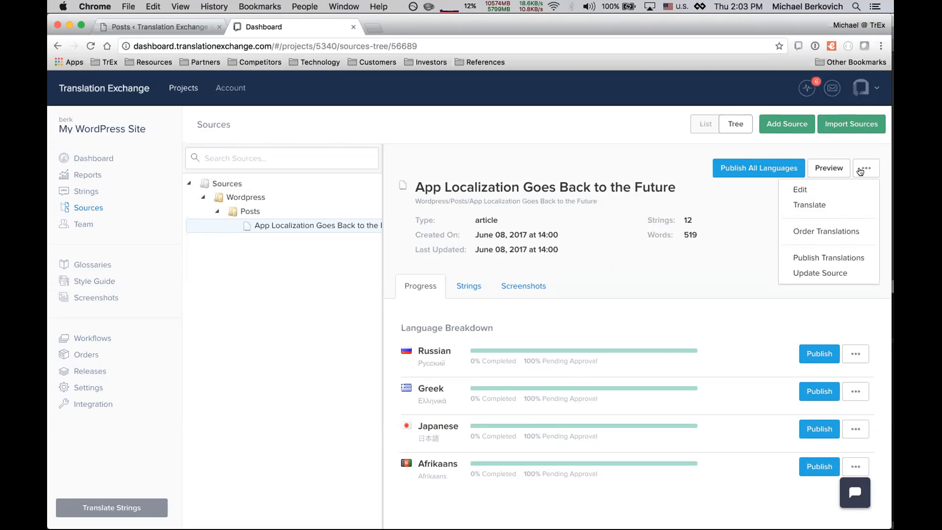
click(814, 204)
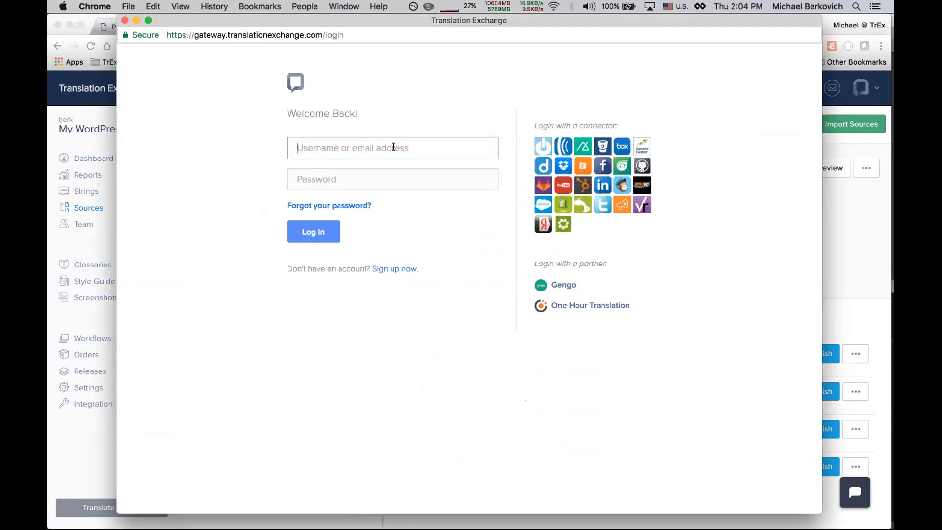
text(b)
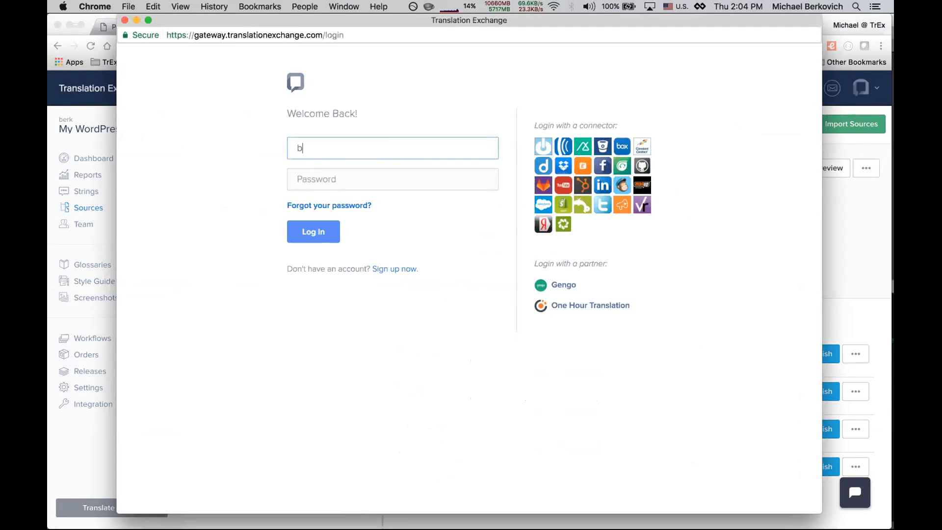
text(••)
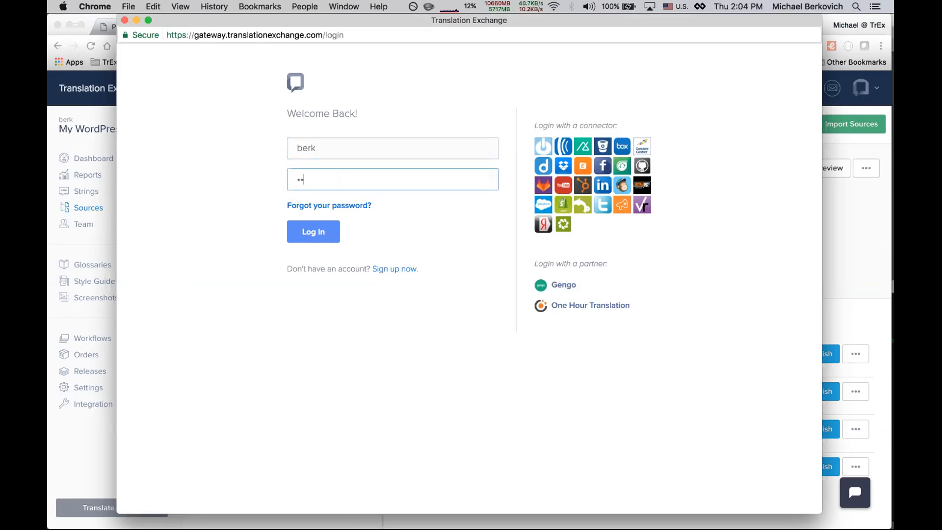
click(303, 231)
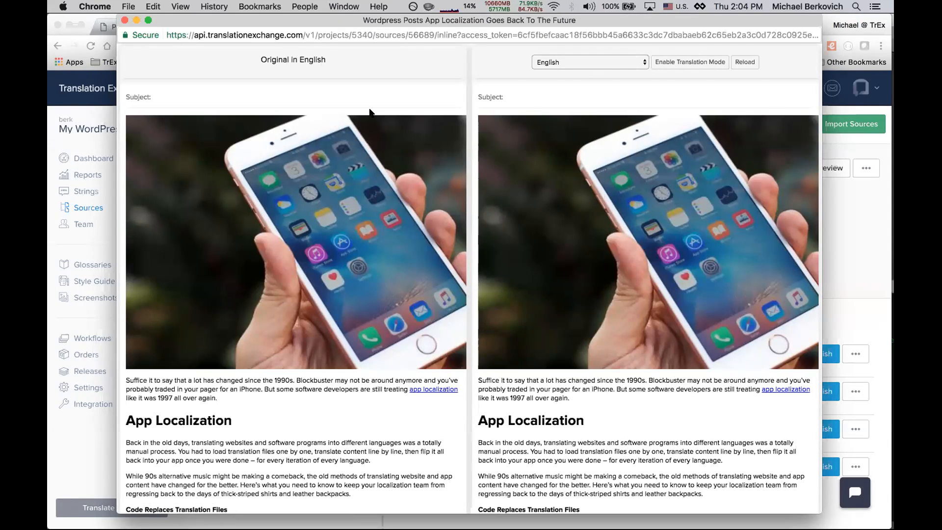
Widen the inline translation window across the screen and enable translation mode for the article
drag(454, 20, 387, 18)
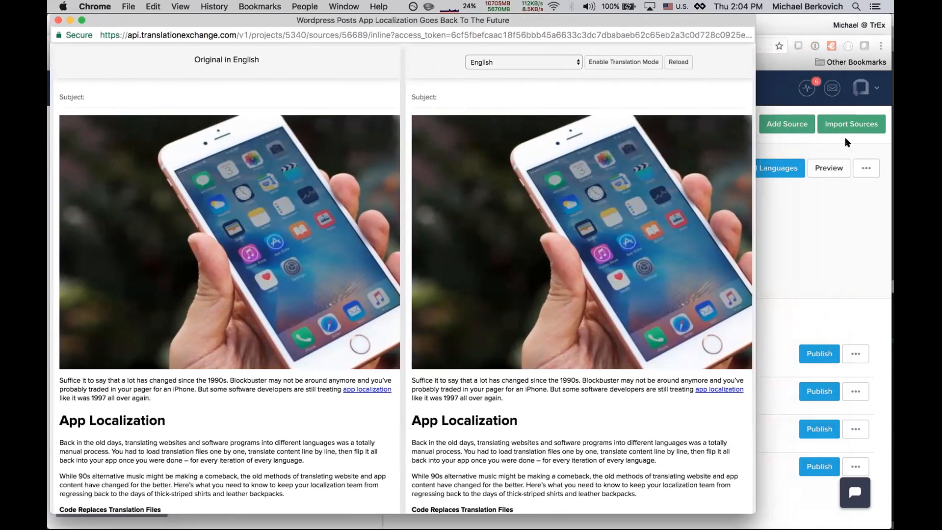
drag(753, 147, 890, 147)
click(652, 57)
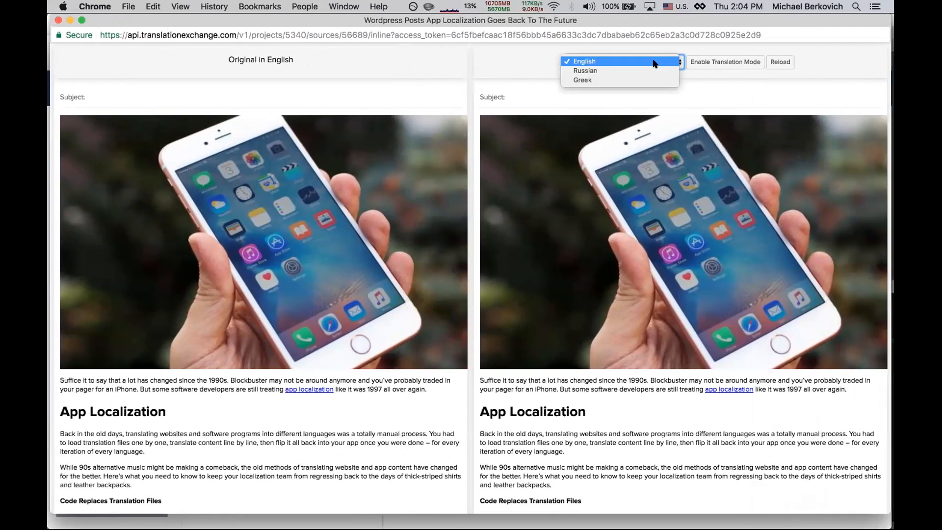
click(704, 63)
click(713, 63)
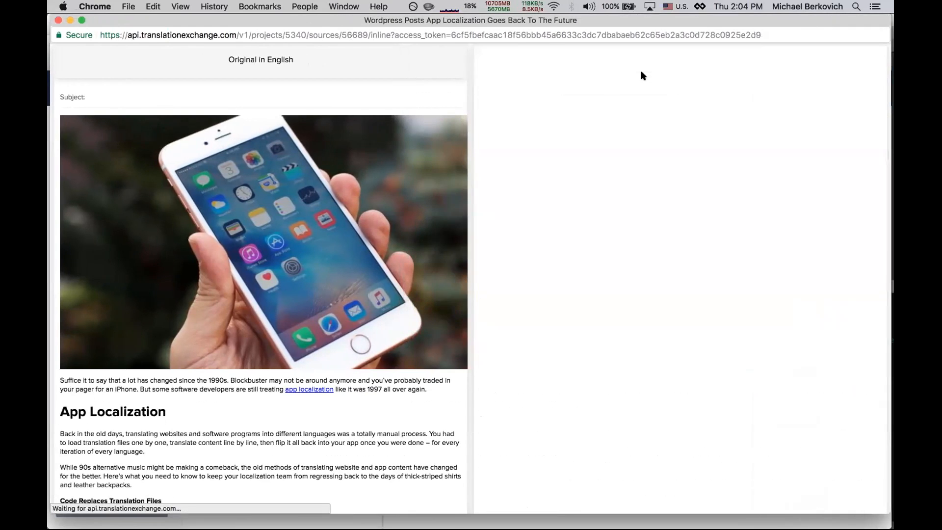
Show the inline article in Russian and look through its translated paragraphs beside the English original
click(629, 61)
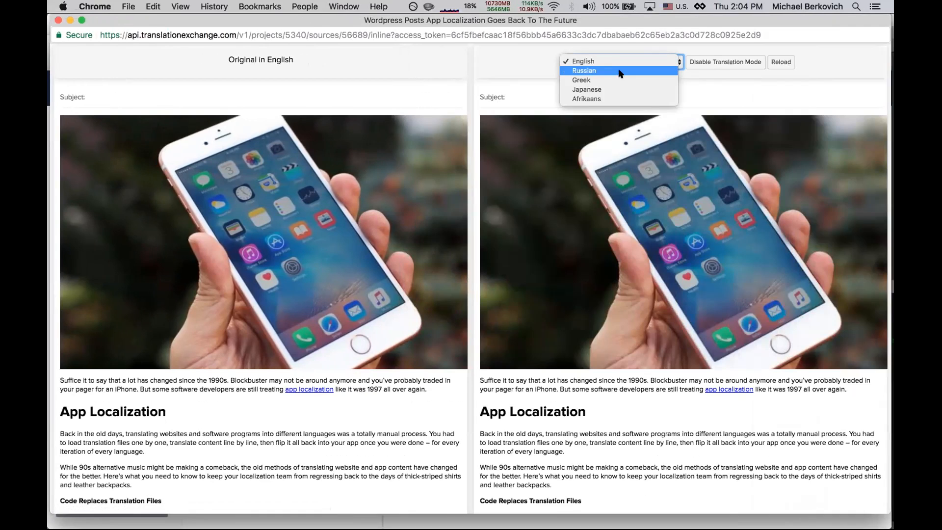
click(619, 71)
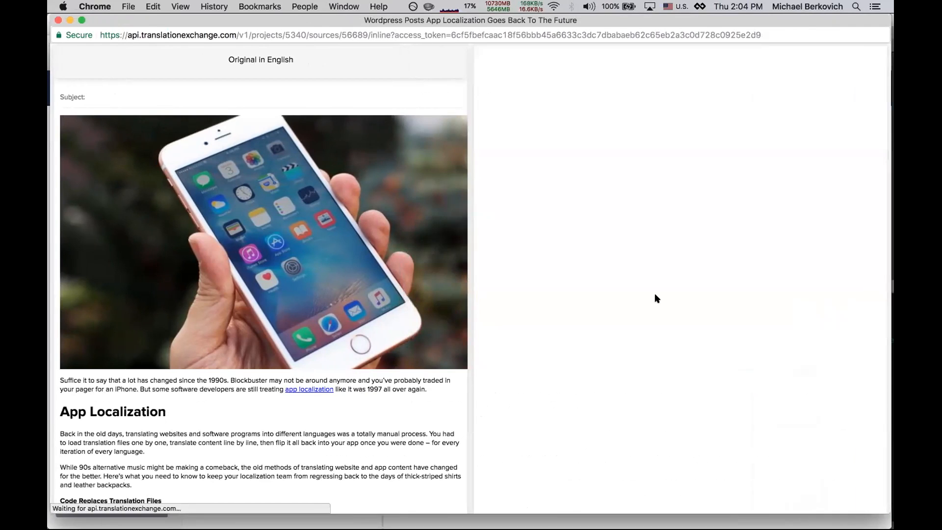
scroll(525, 268, down, 2)
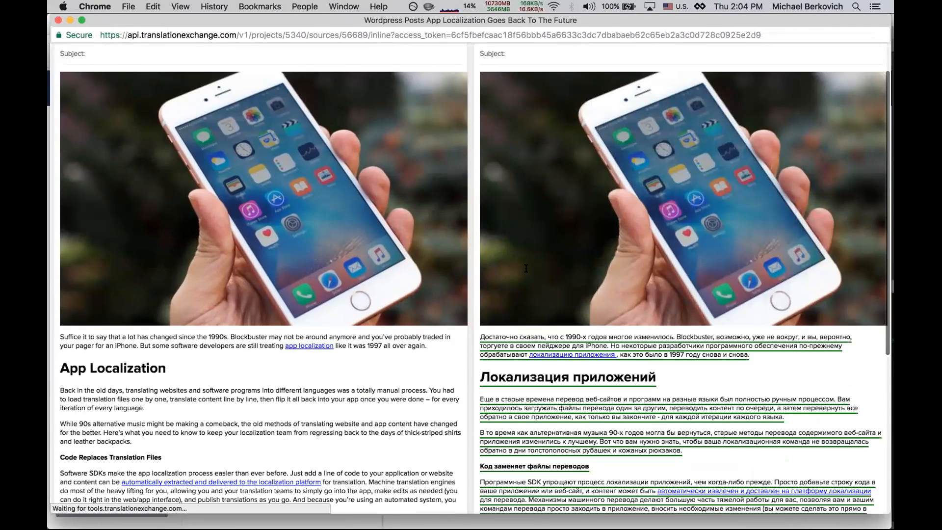
scroll(560, 355, down, 2)
scroll(555, 347, down, 5)
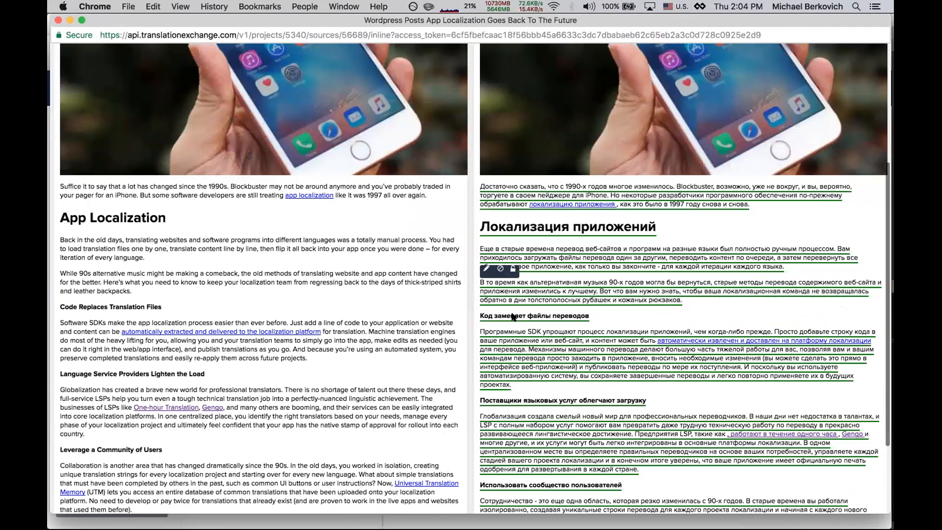
scroll(510, 315, up, 4)
Inspect the Russian translation of the "App Localization" heading, including its manual translation form, and close it without entering anything
click(588, 312)
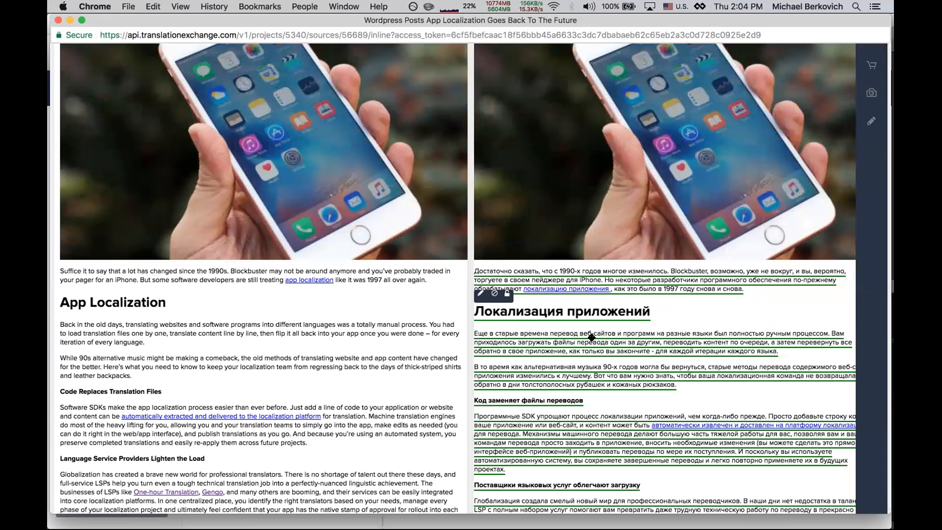
scroll(594, 339, down, 5)
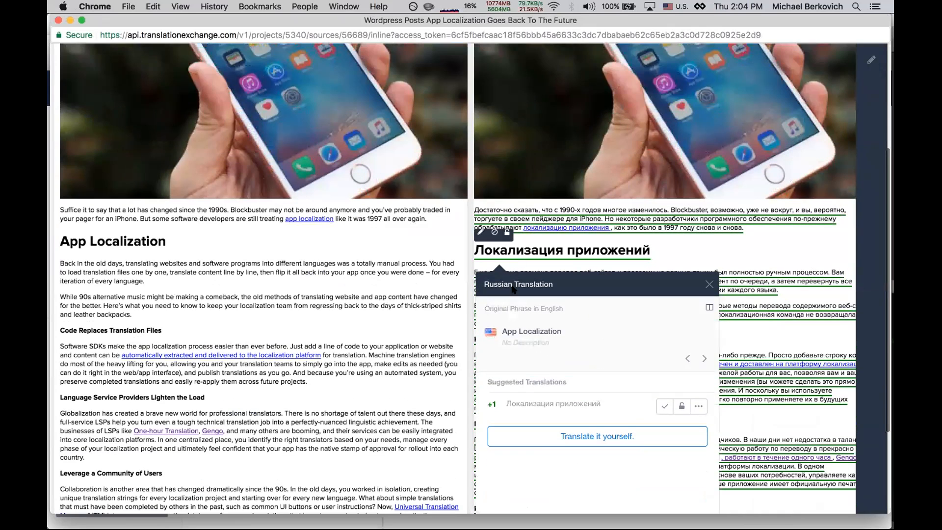
scroll(512, 289, down, 3)
click(552, 337)
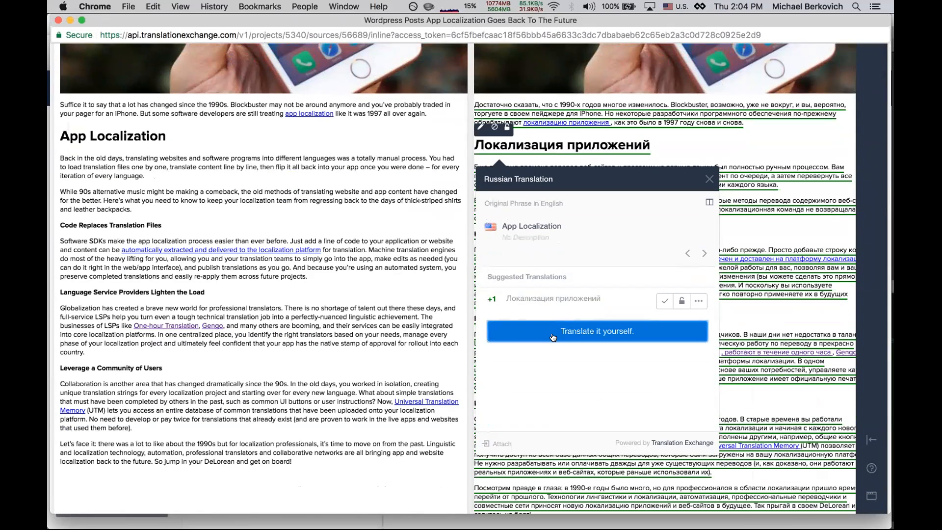
click(558, 339)
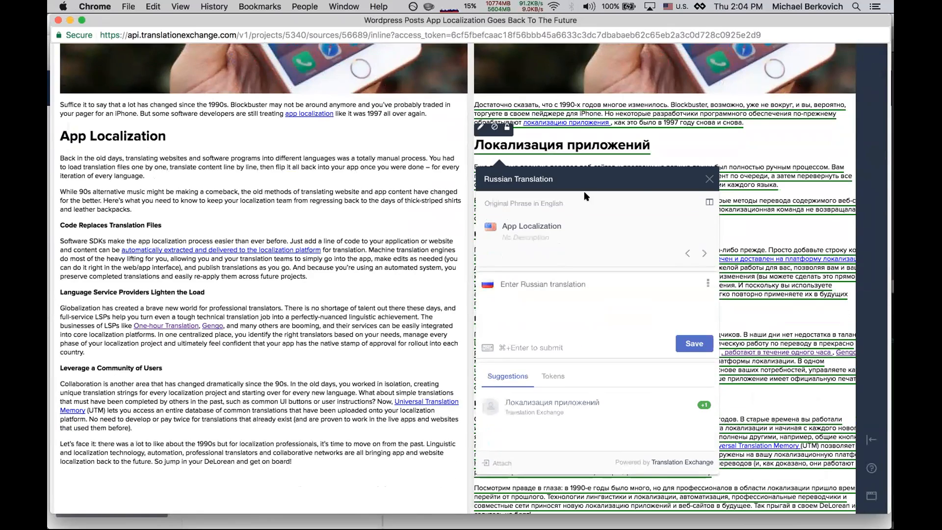
click(710, 178)
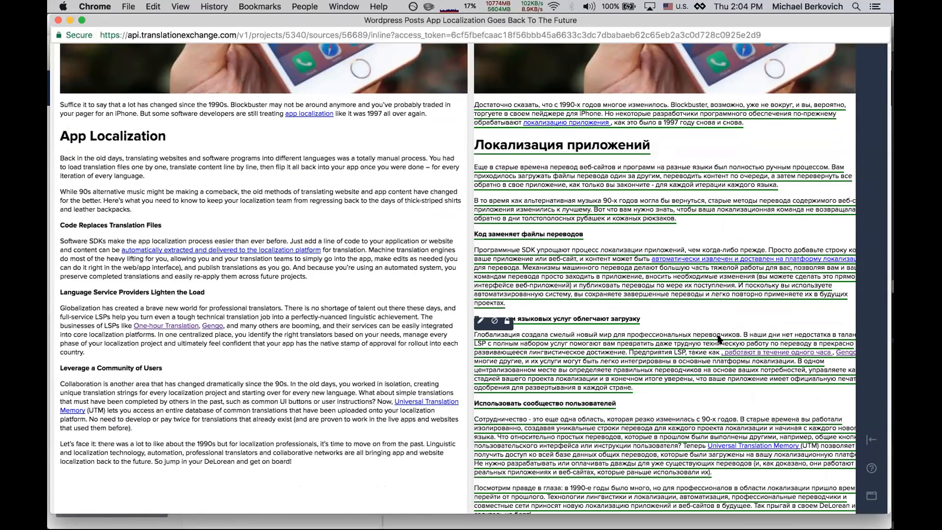
Close the inline translation window and publish the article's translations in all languages to WordPress
scroll(719, 339, up, 2)
scroll(719, 338, up, 2)
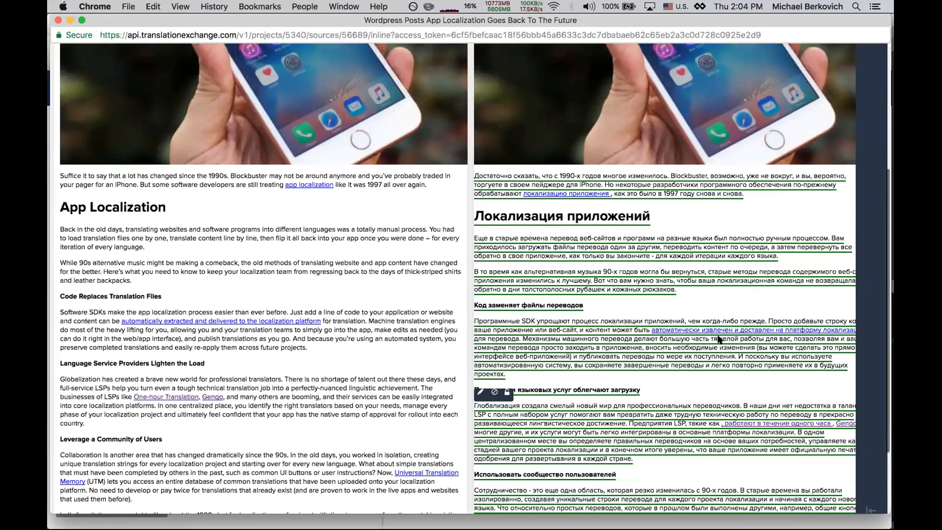
scroll(717, 339, up, 10)
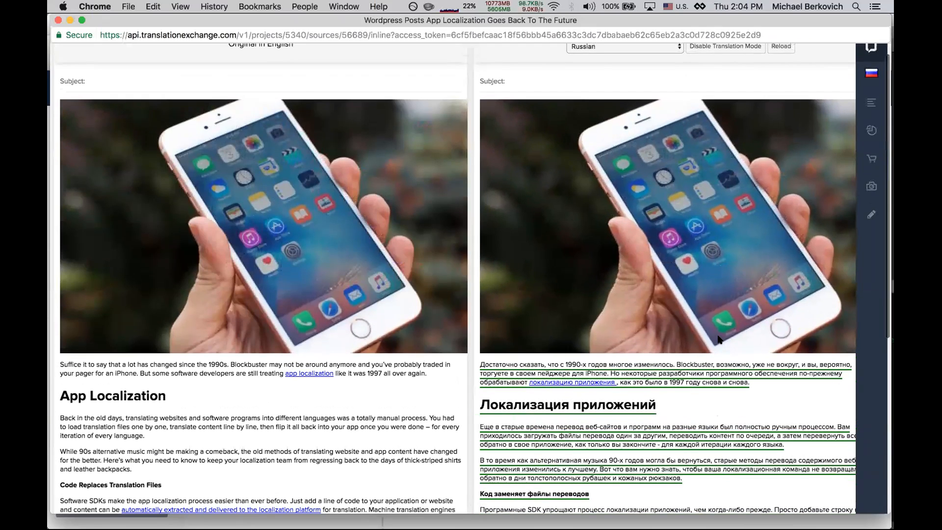
scroll(494, 60, up, 1)
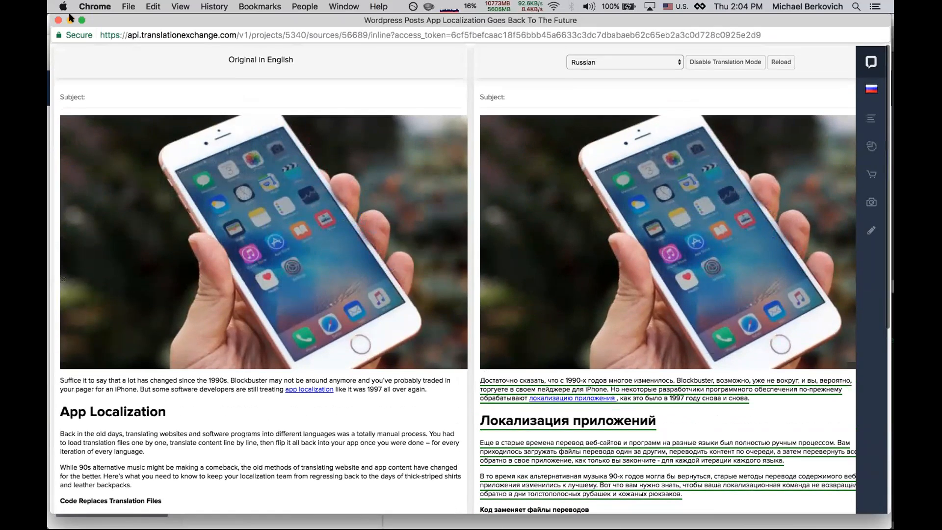
click(57, 20)
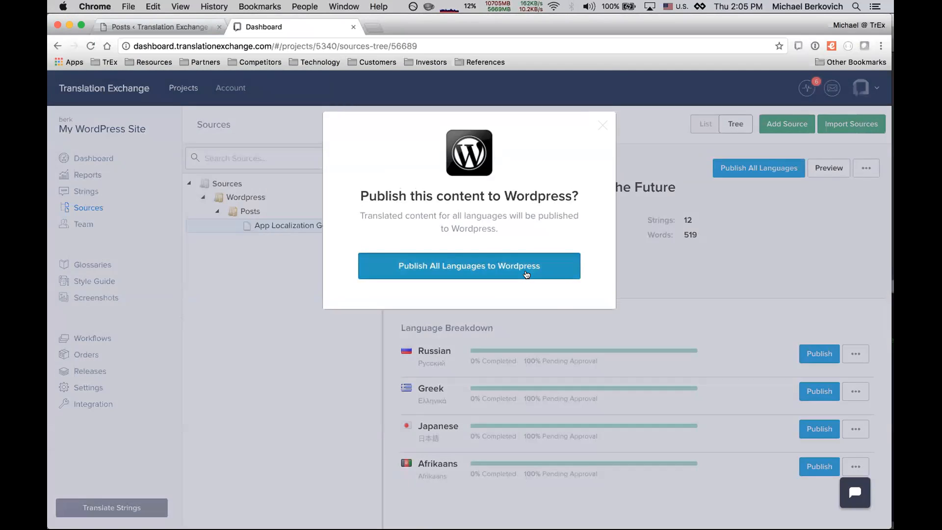
click(526, 275)
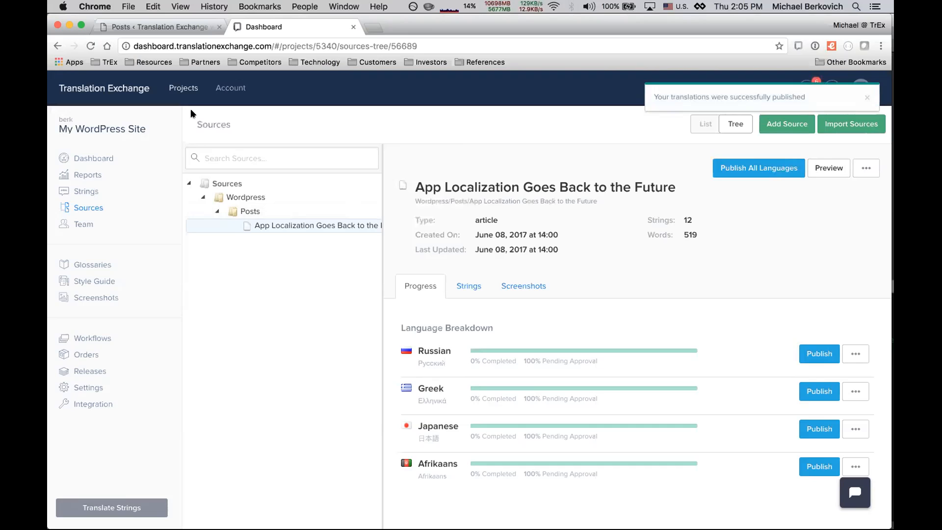
Switch to the WordPress posts list, reload it and show only the English posts
click(176, 30)
key(super+r)
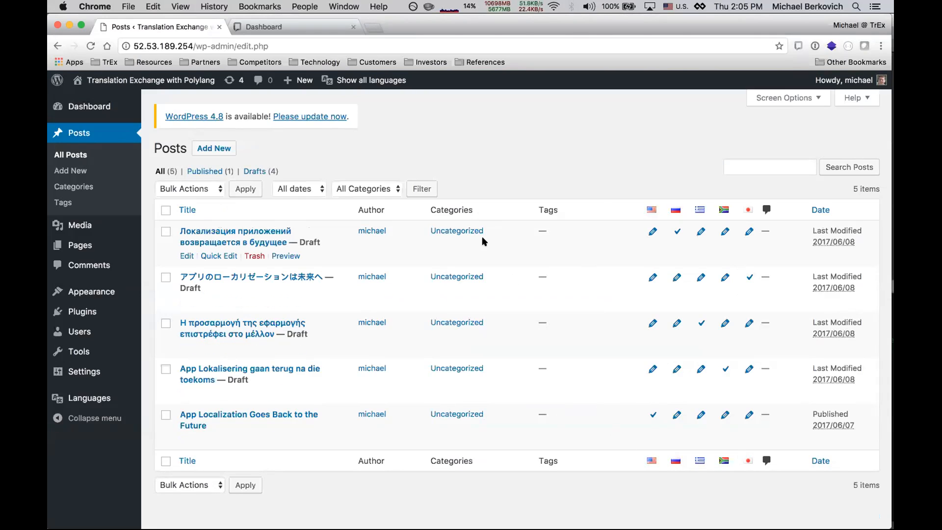
click(362, 81)
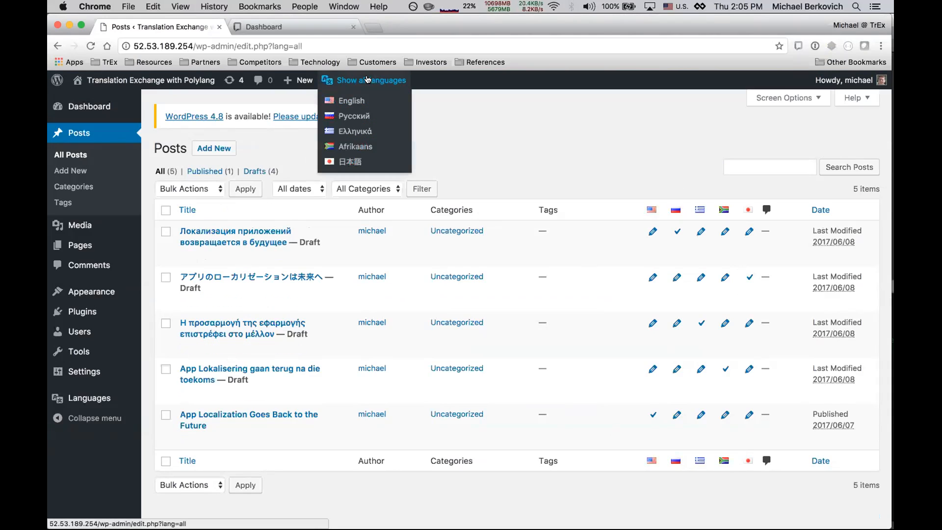
click(347, 98)
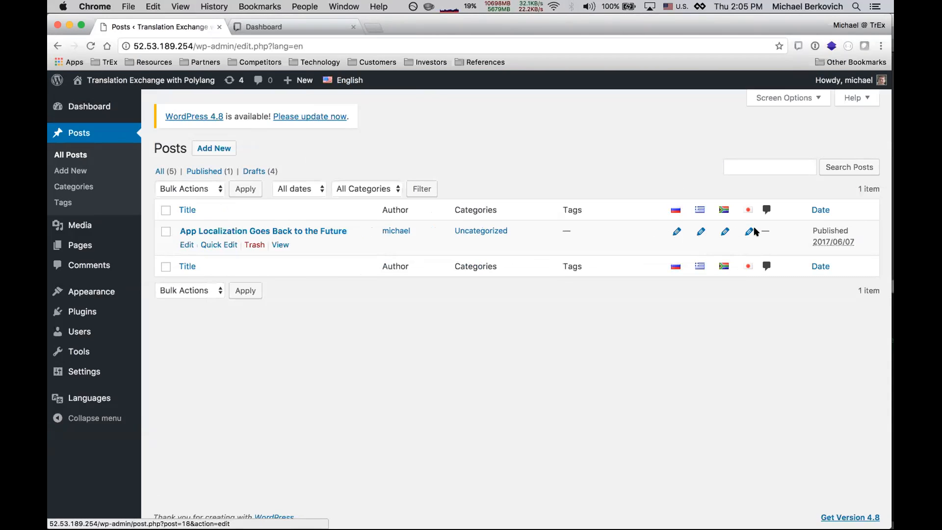
Open the Russian version of "App Localization Goes Back to the Future" for editing and review its content
click(678, 230)
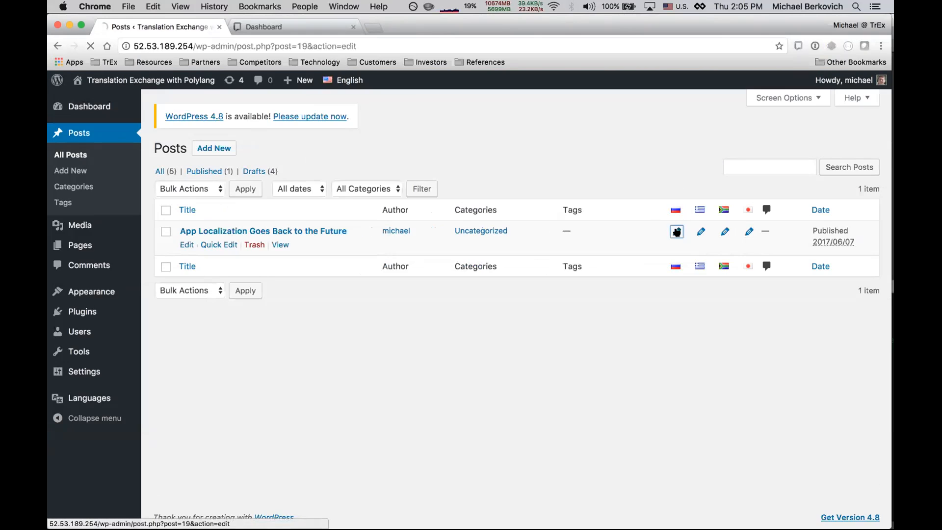
scroll(540, 446, down, 8)
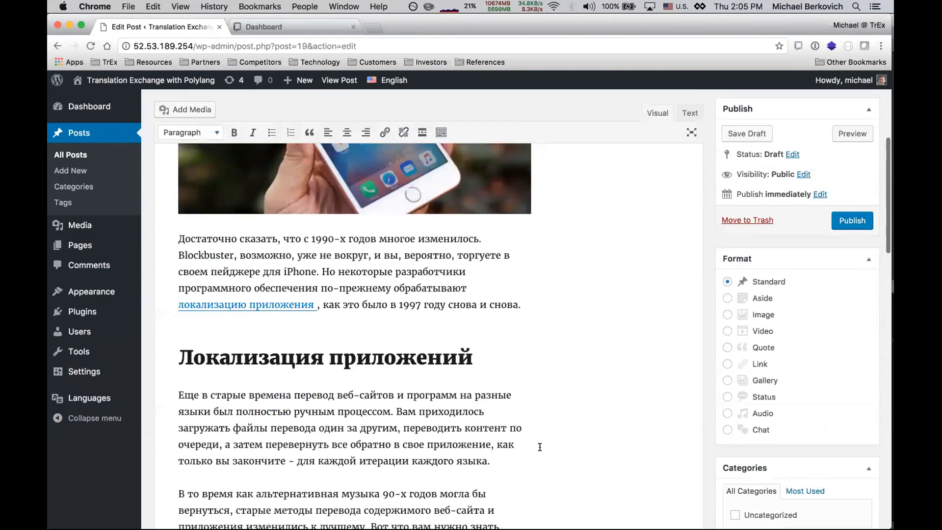
scroll(540, 447, down, 2)
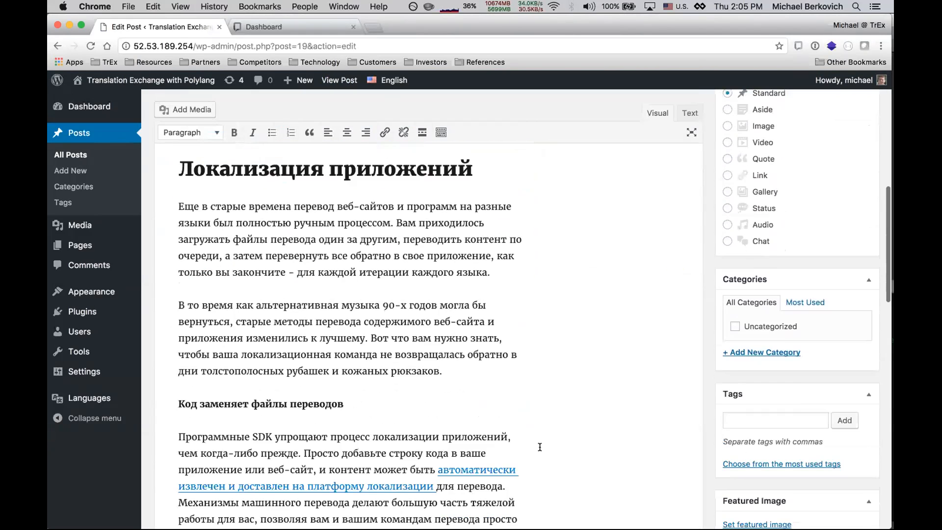
scroll(540, 447, down, 1)
scroll(540, 447, up, 6)
scroll(852, 316, up, 5)
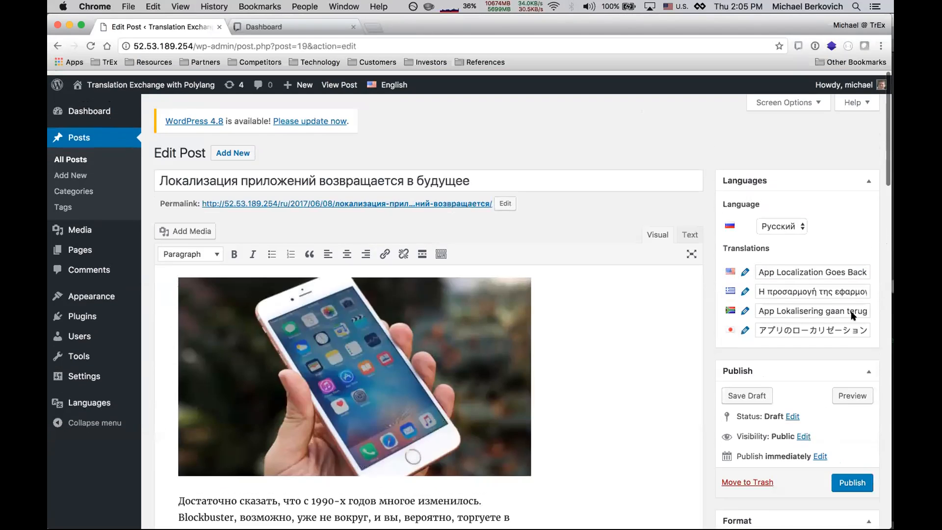
Publish the Russian draft of the post immediately with public visibility
scroll(850, 315, down, 4)
click(851, 321)
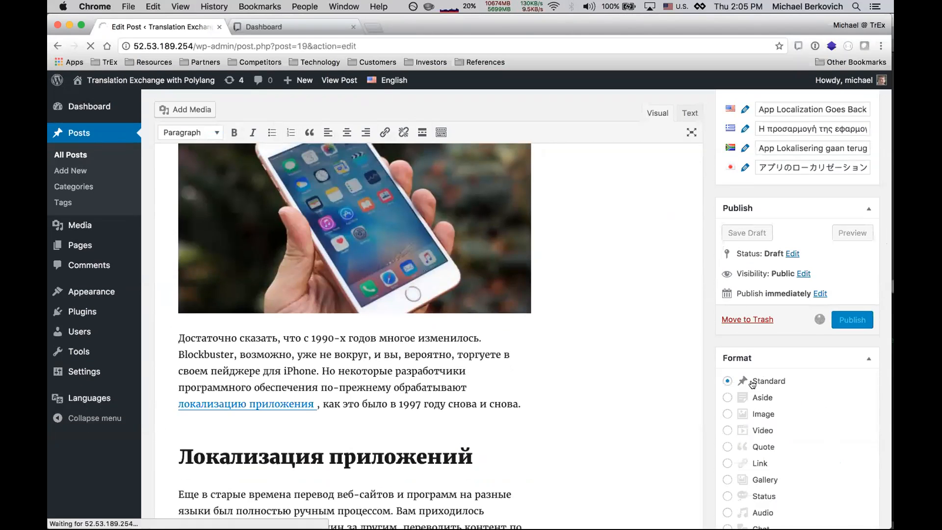
scroll(826, 310, down, 6)
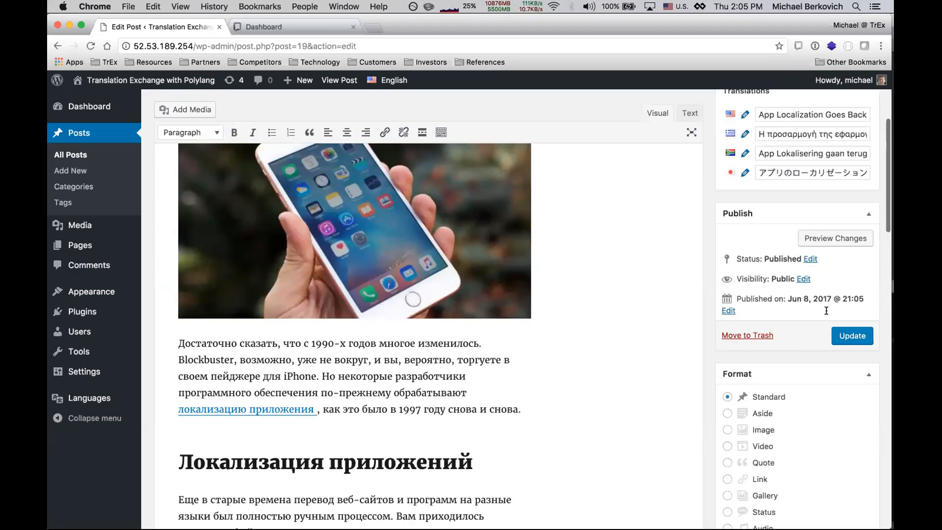
Return to the list of all posts and display the posts in all languages
scroll(826, 310, up, 6)
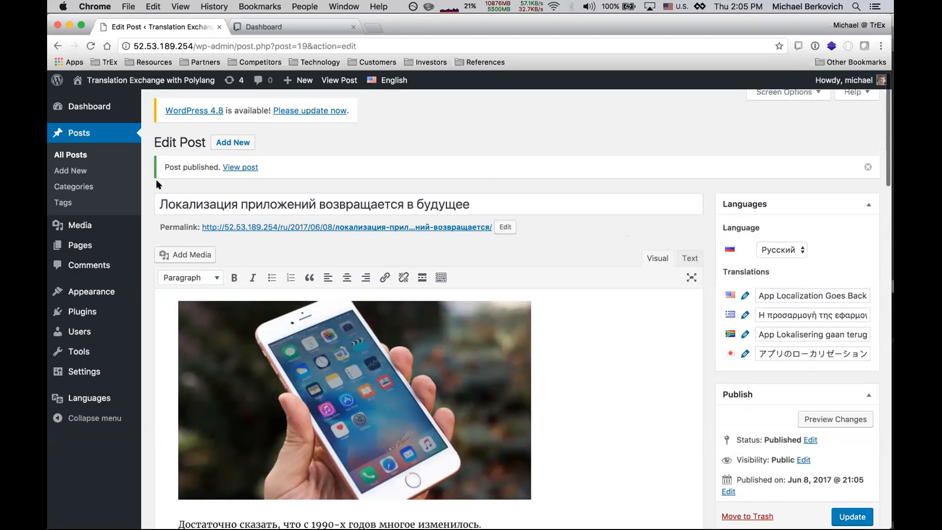
click(86, 155)
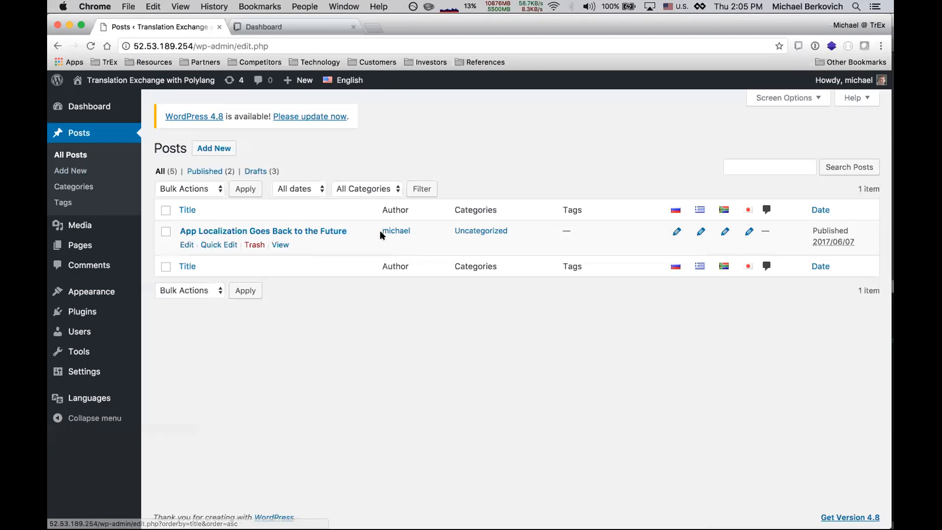
click(350, 81)
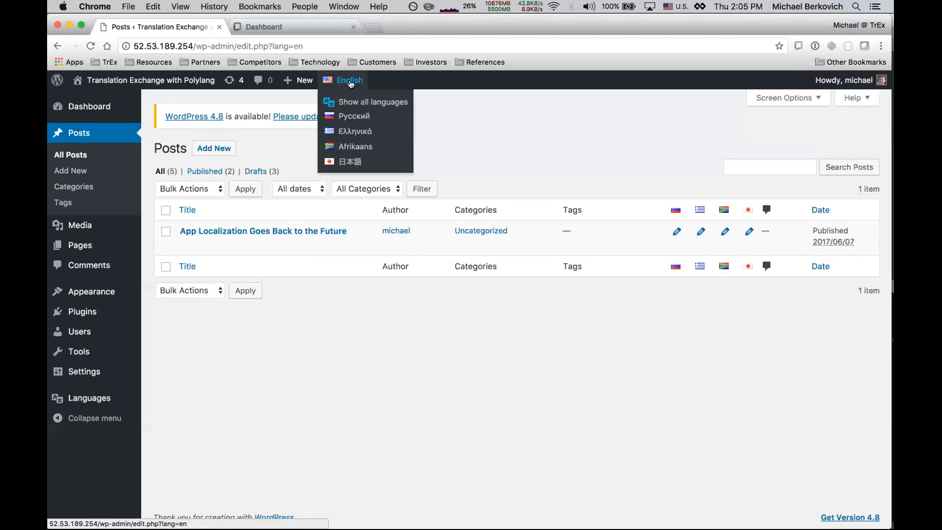
click(350, 101)
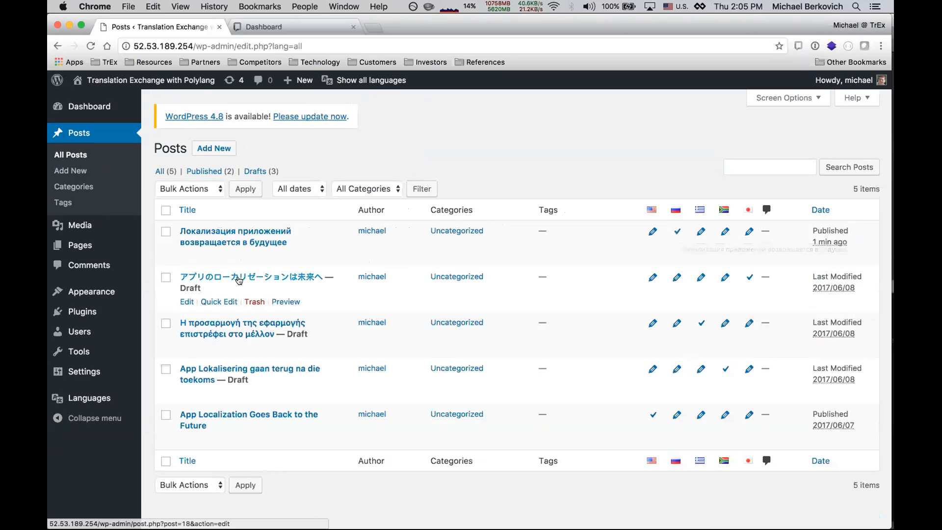
Open the Japanese draft of the post, publish it immediately with public visibility and return to the posts list
click(217, 275)
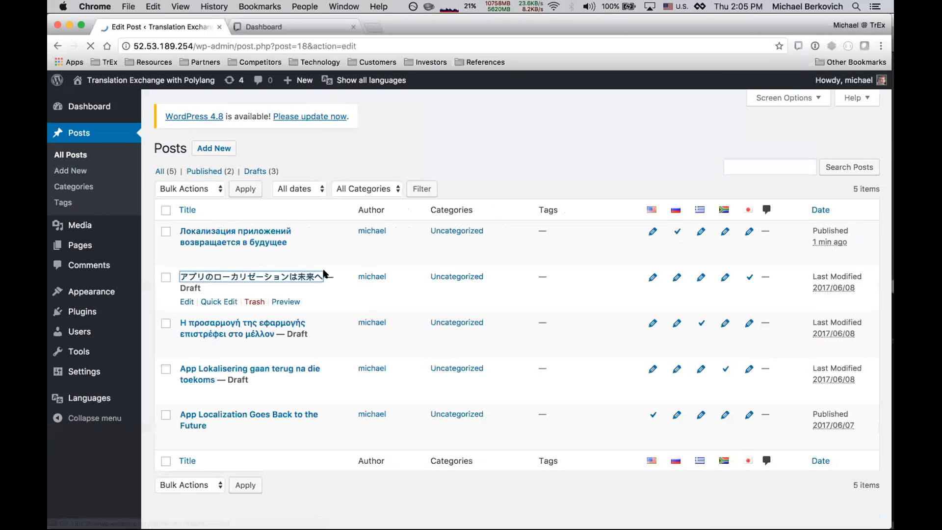
click(843, 463)
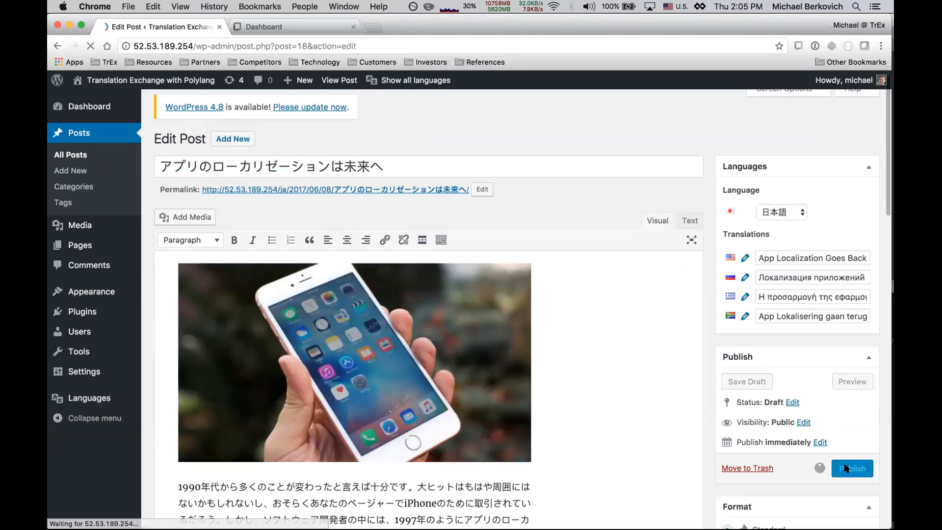
click(126, 152)
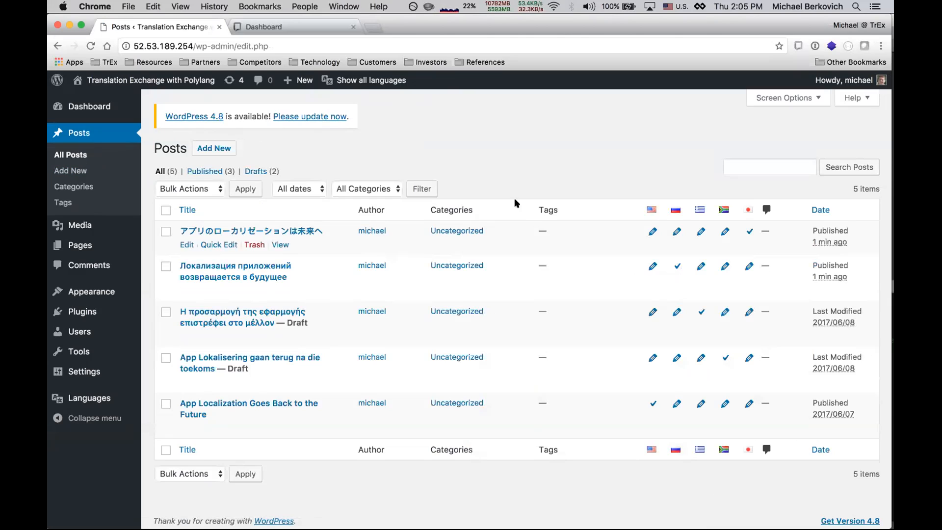
Open the live site's front page and look through the English post and the sidebar
click(149, 85)
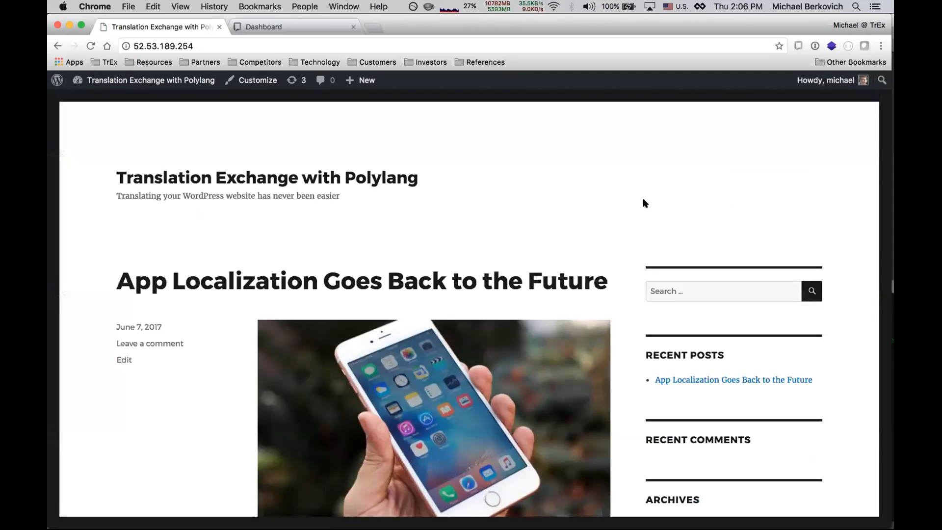
scroll(643, 199, down, 10)
scroll(196, 118, up, 10)
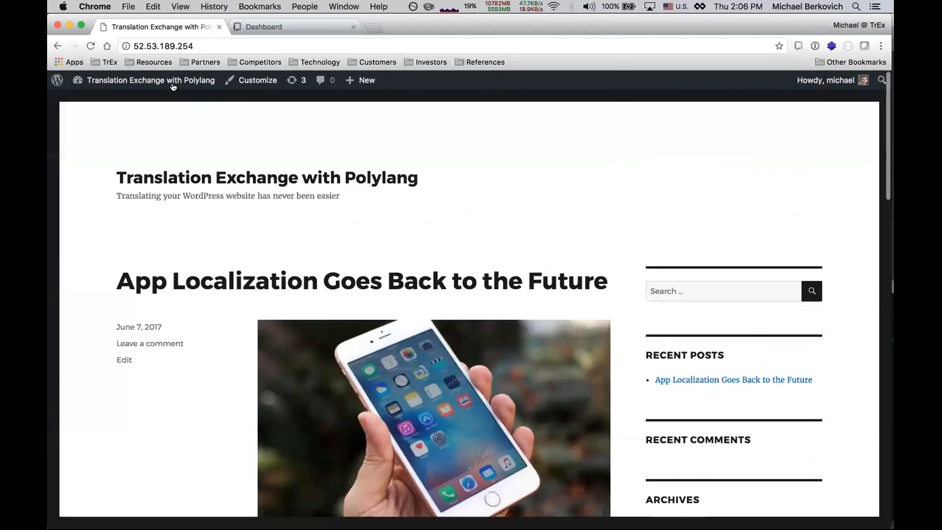
Add the Language Switcher widget to the Sidebar below Search, displaying language names for all languages, and save it
click(173, 87)
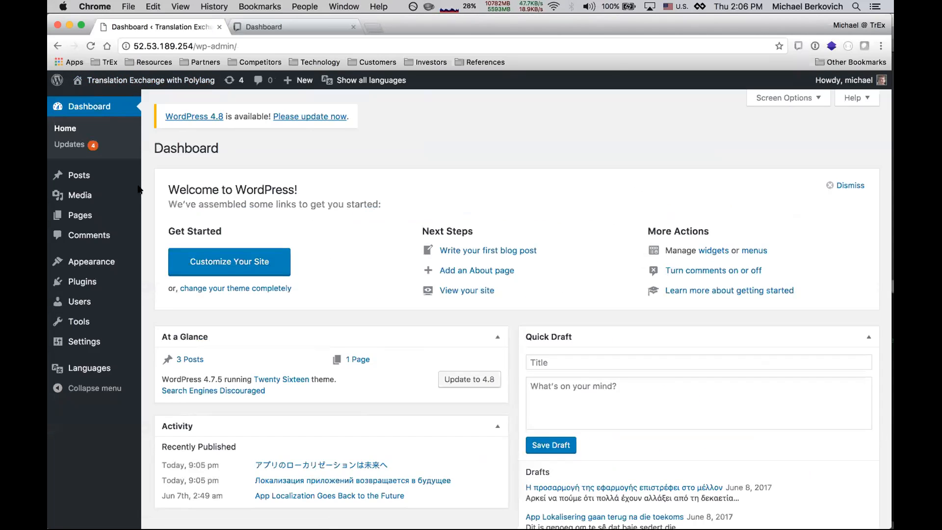
mouse_move(106, 263)
click(164, 295)
scroll(210, 407, down, 2)
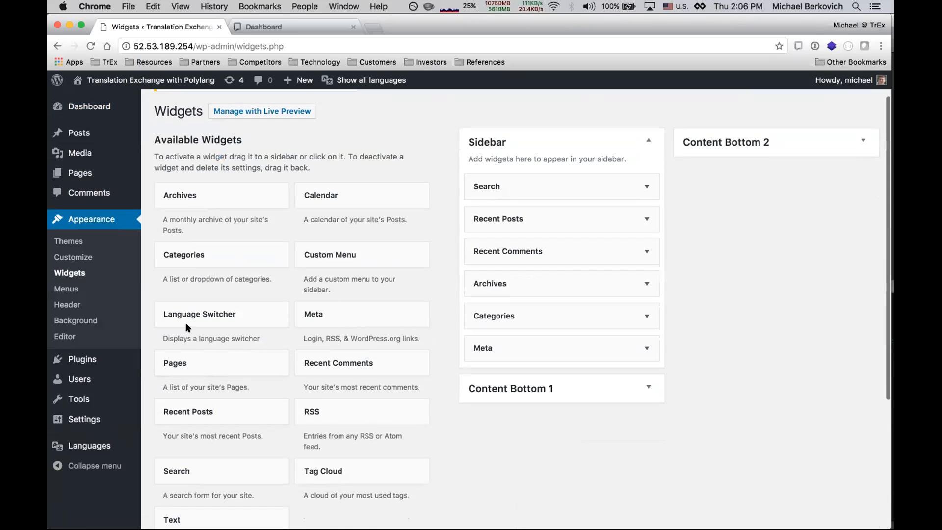
drag(174, 312, 498, 210)
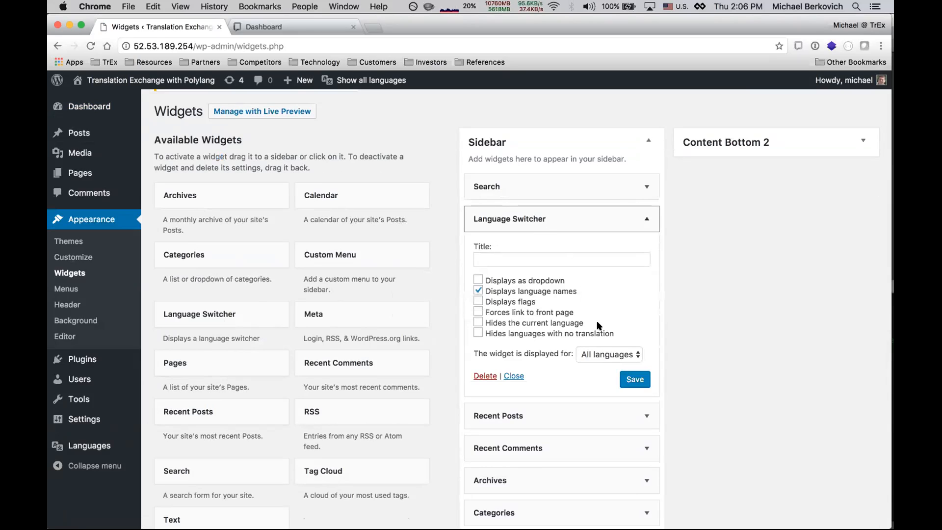
click(624, 378)
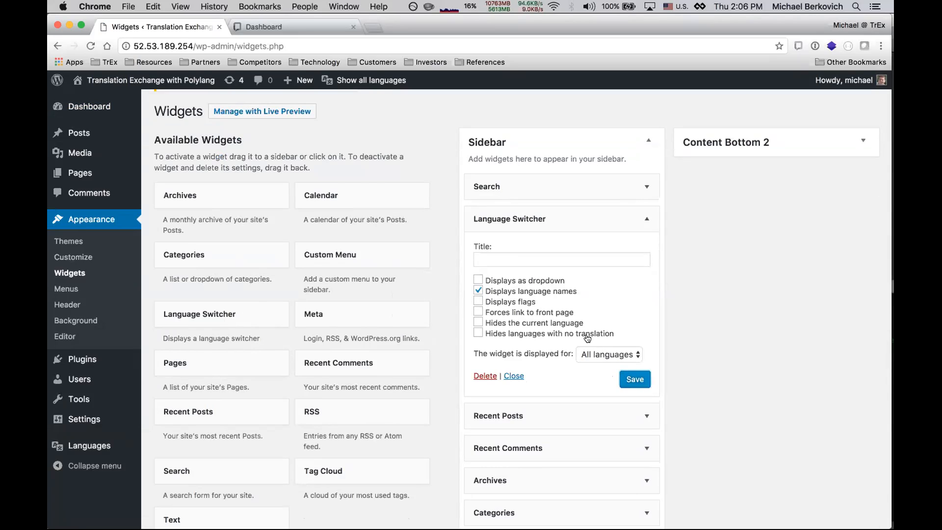
Open the live site, look through the English page, and switch it to Русский to review the translated post
click(132, 80)
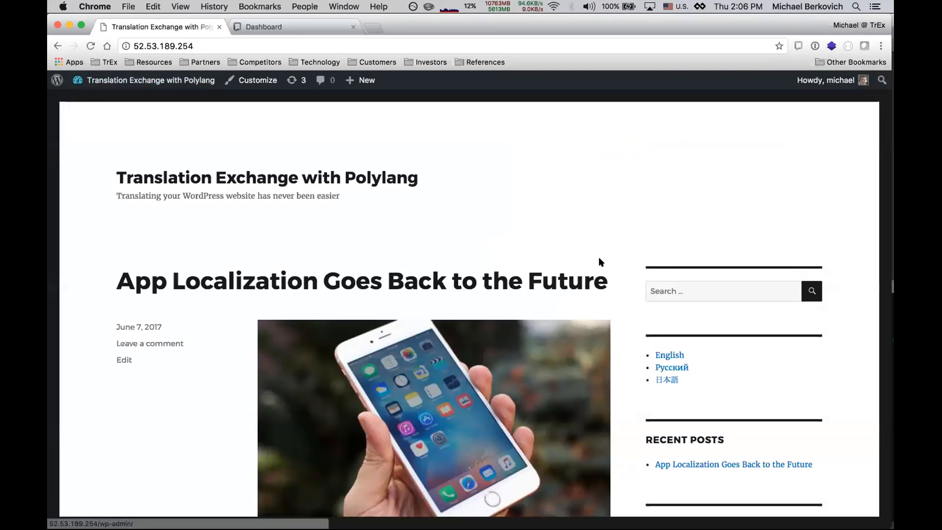
scroll(708, 382, down, 5)
scroll(708, 383, down, 4)
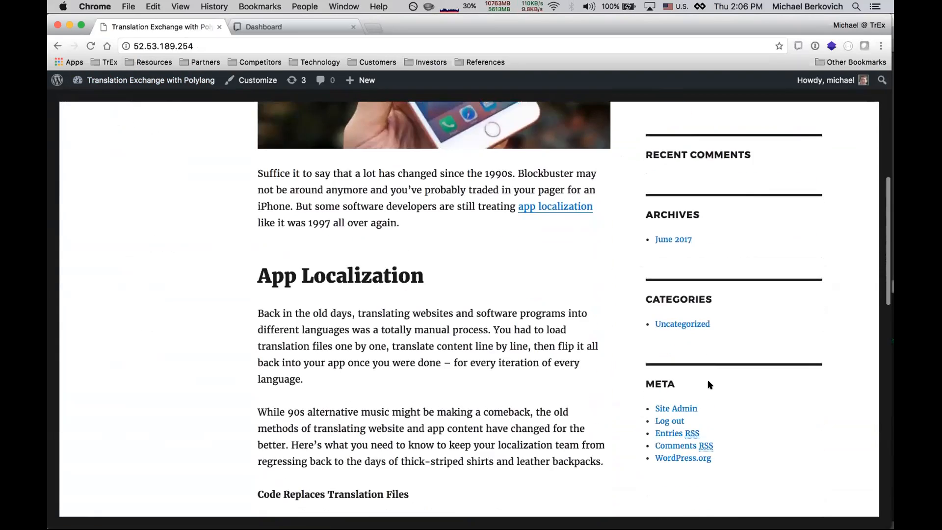
scroll(662, 343, up, 6)
click(670, 266)
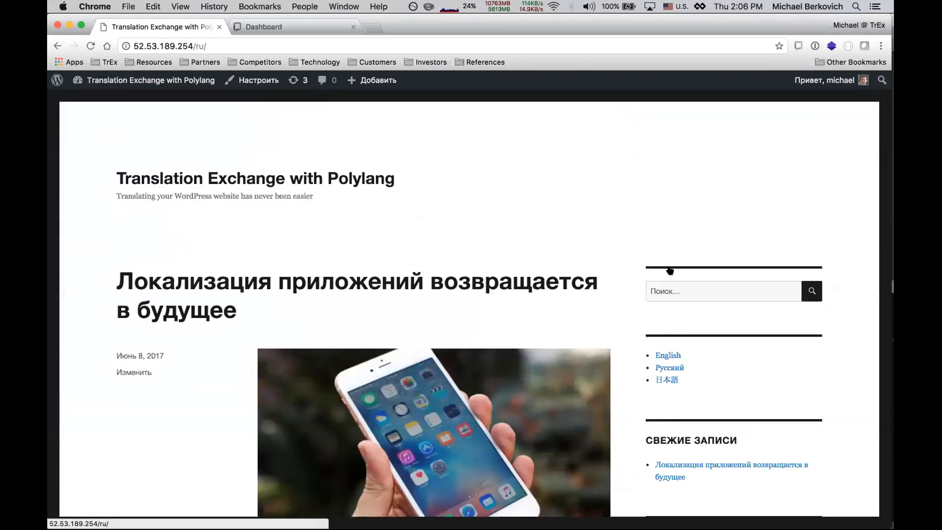
scroll(669, 270, down, 8)
scroll(670, 270, up, 6)
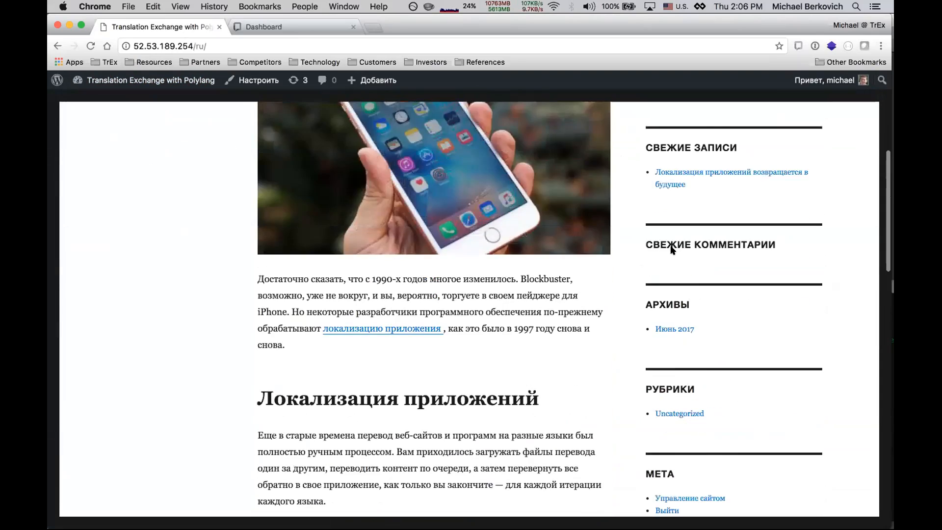
Switch the live site to 日本語 and review the translated post and sidebar
click(670, 229)
scroll(671, 229, down, 10)
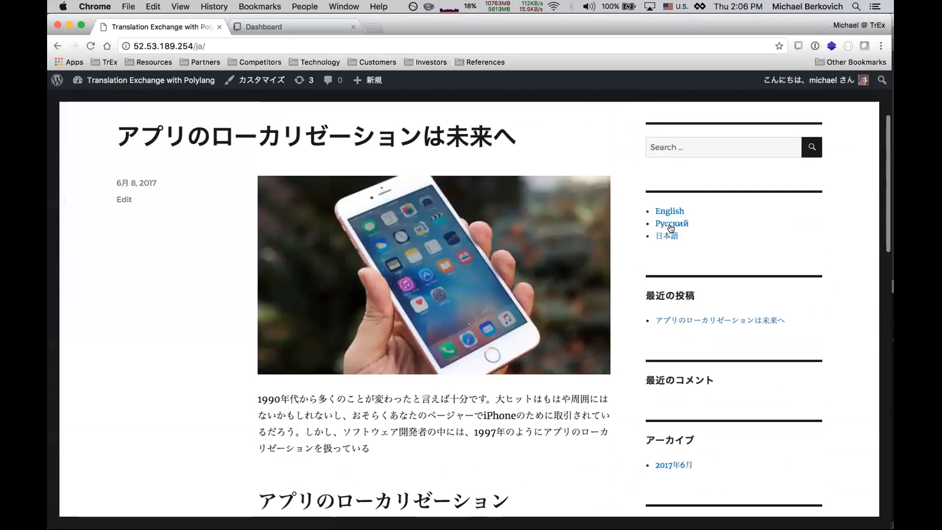
scroll(671, 228, up, 10)
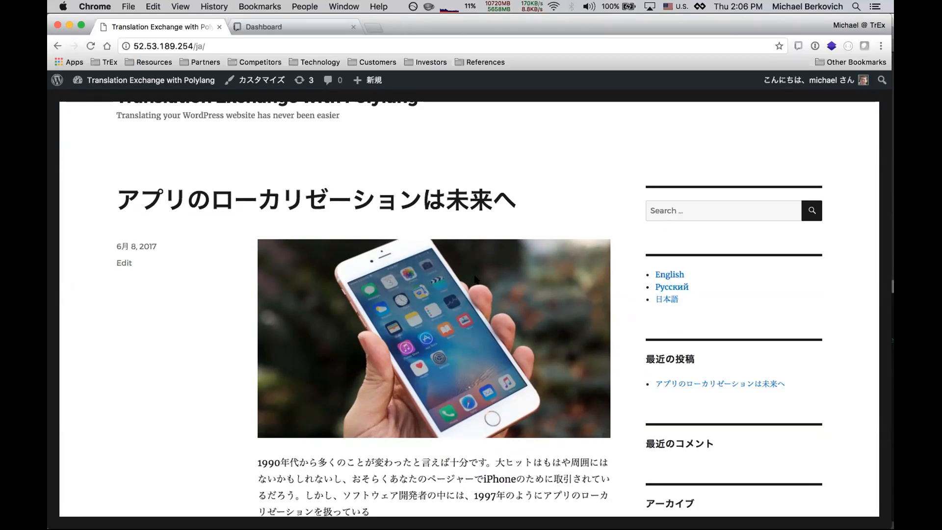
scroll(668, 219, down, 7)
scroll(668, 218, up, 9)
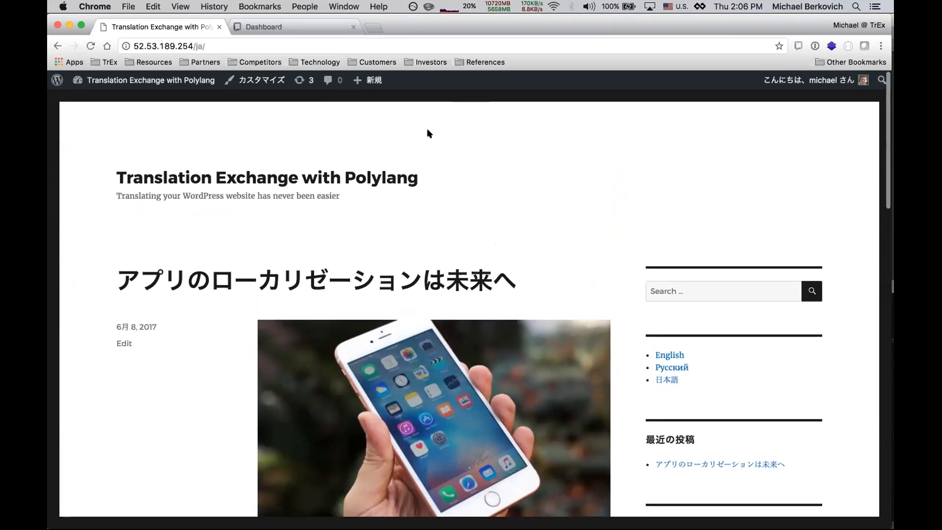
Glance at the article's sources page in Translation Exchange, return to the WordPress admin and open the posts list
click(288, 26)
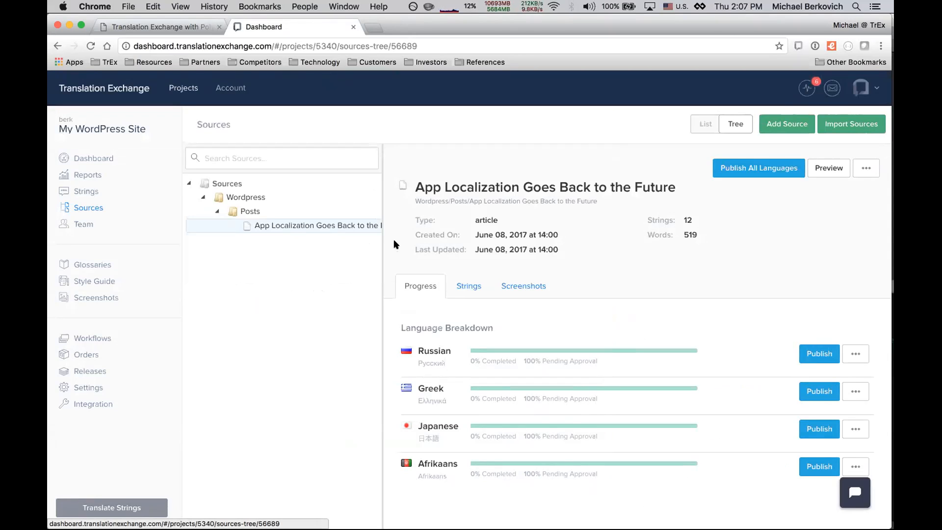
click(192, 31)
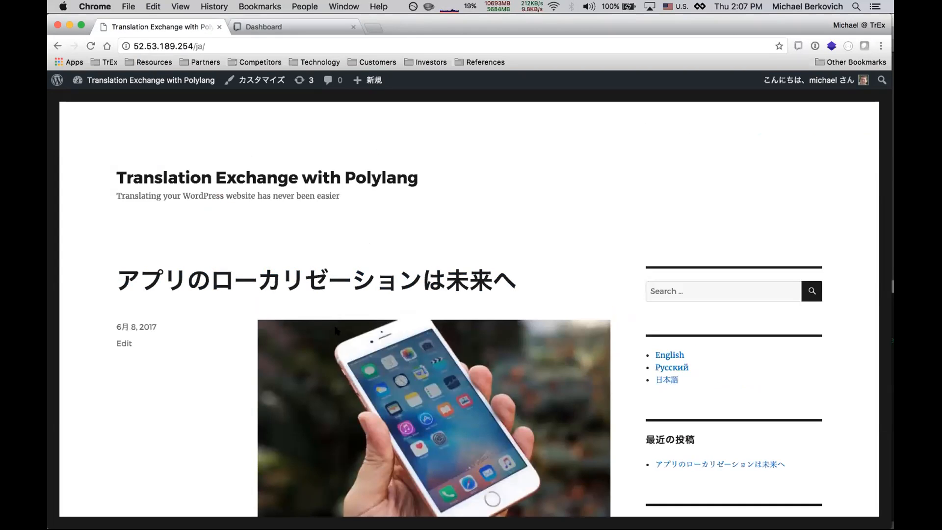
click(169, 79)
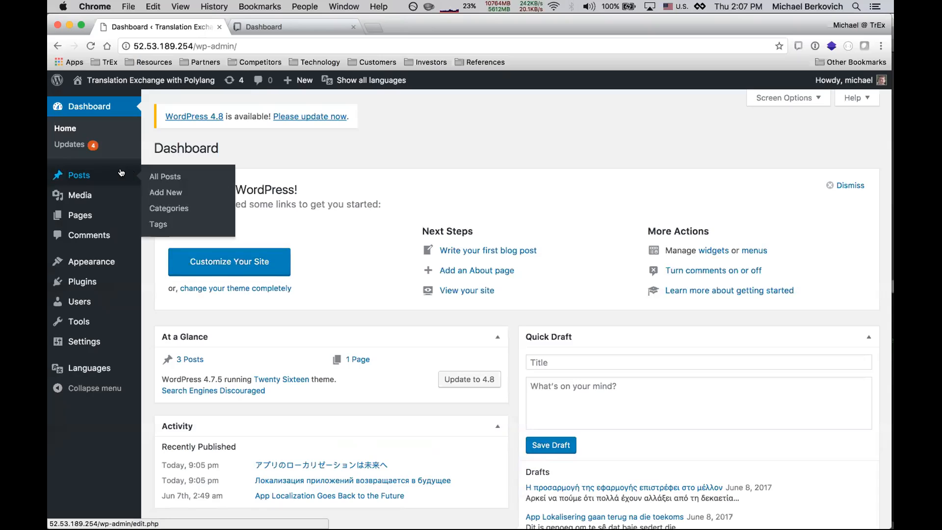
click(121, 172)
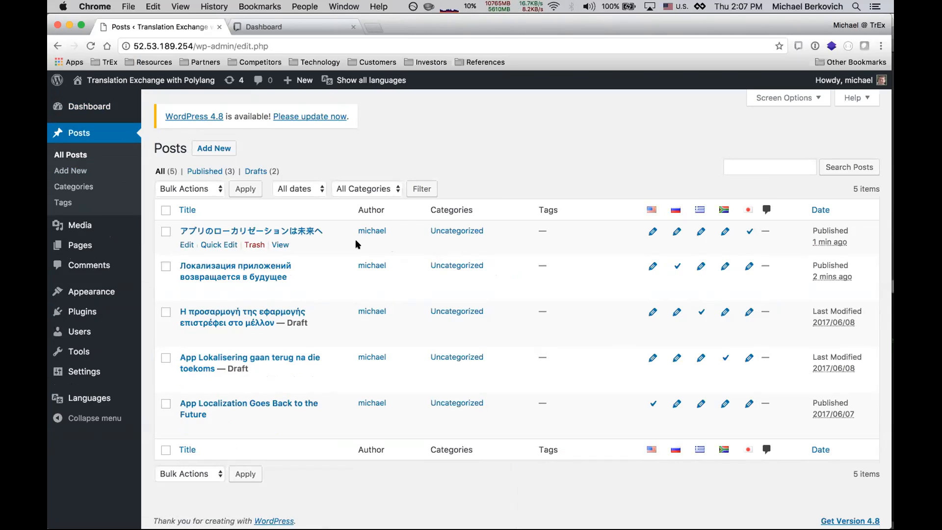
Switch to the Translation Exchange dashboard and open WordPress Workflow in the workflow editor
click(302, 29)
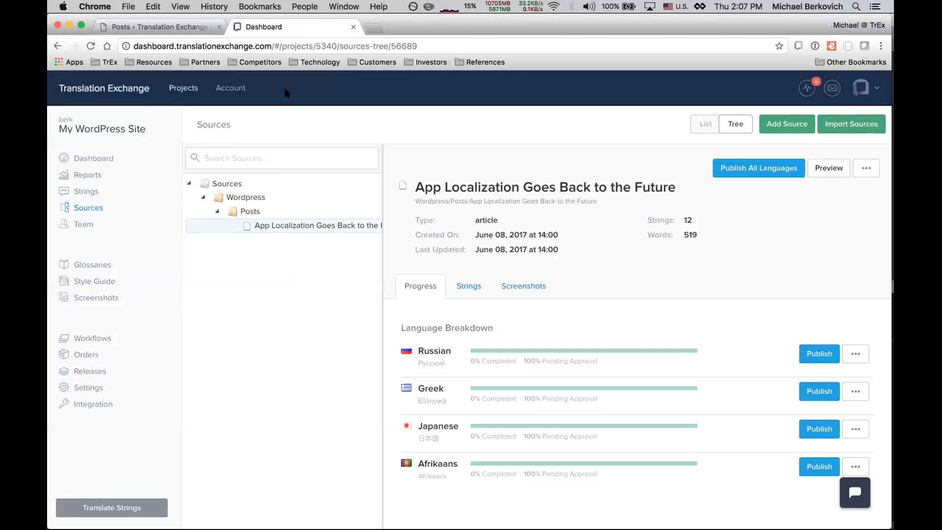
click(103, 336)
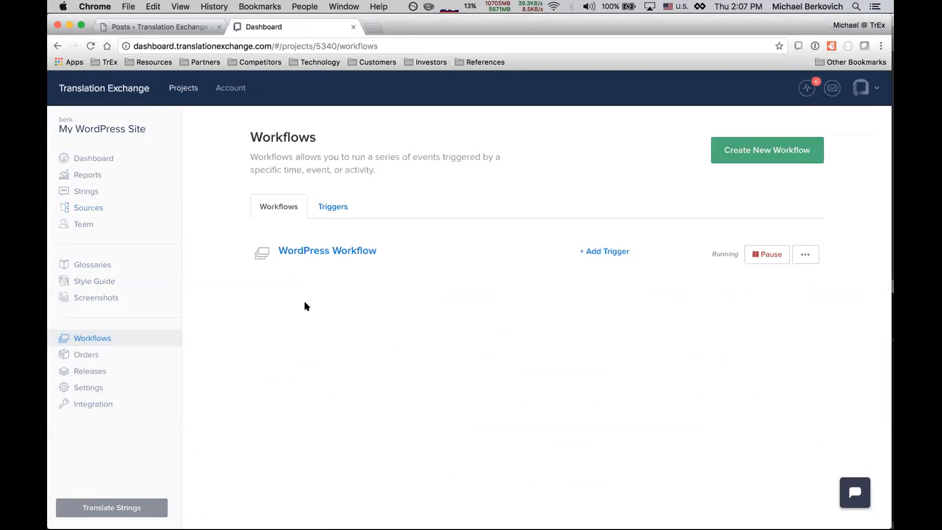
click(324, 252)
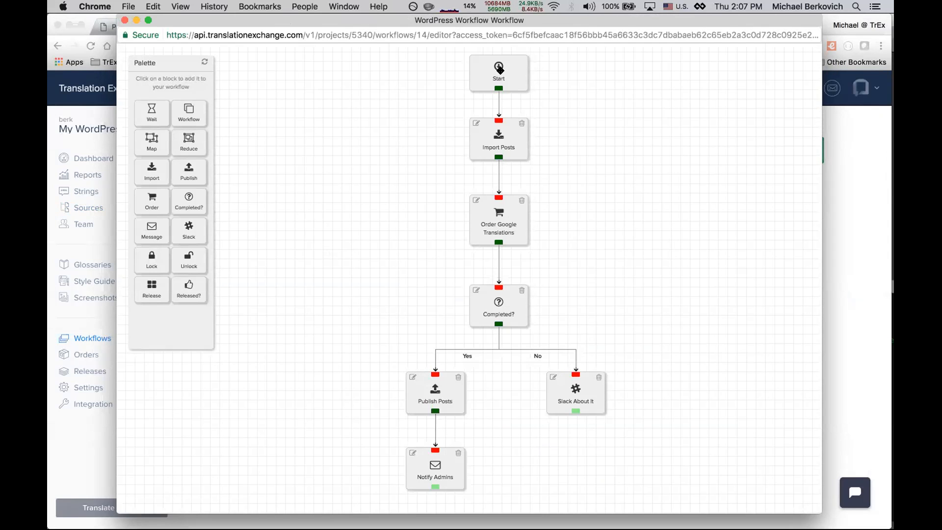
Inspect the settings of the workflow's Import Posts block and close them without changes
click(498, 137)
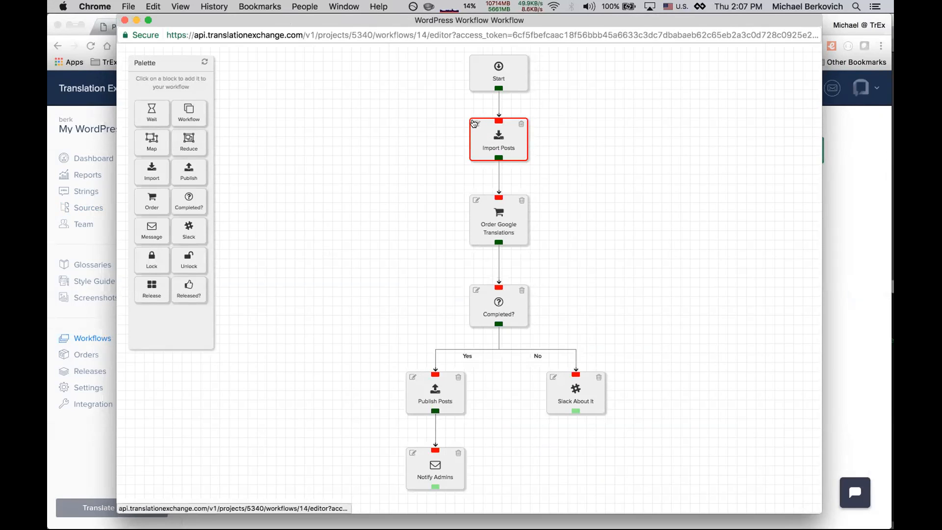
click(477, 123)
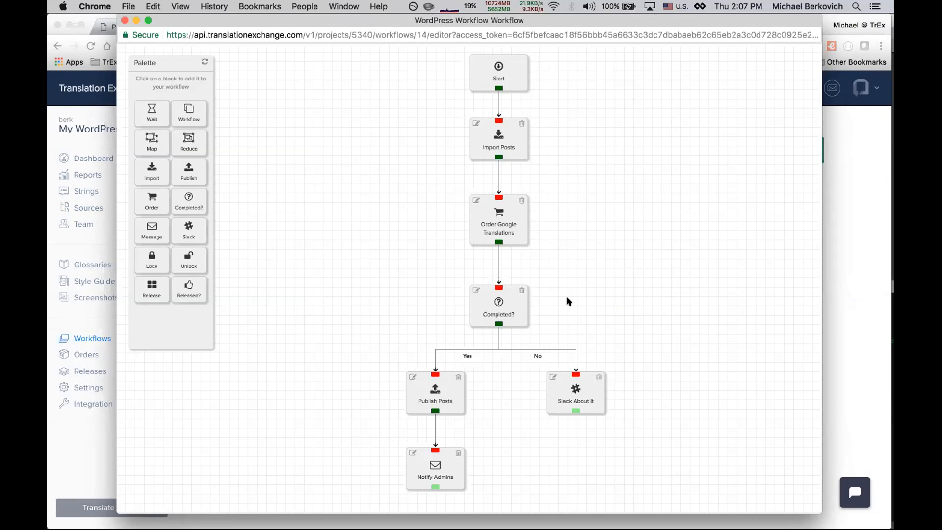
click(567, 298)
Inspect the Order Google Translations block's settings, including the provider choices, and close them without changes
click(476, 201)
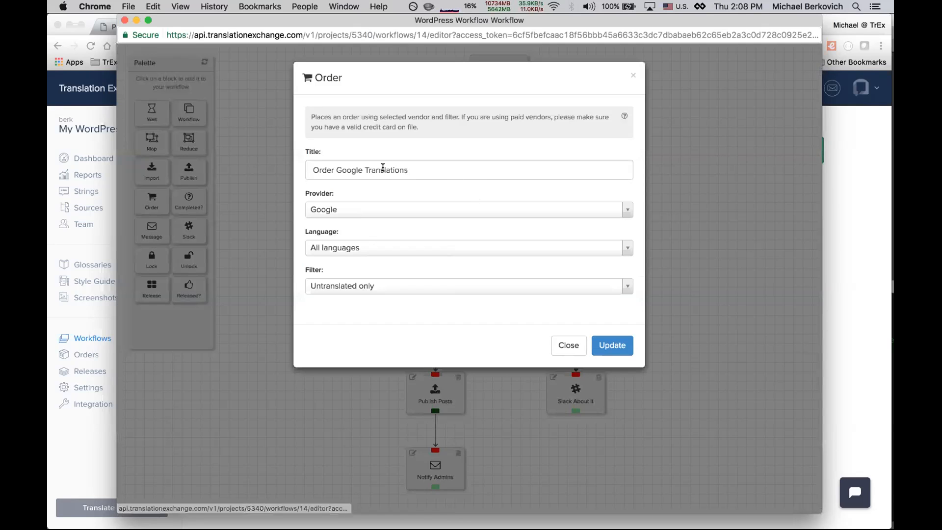
click(342, 214)
click(343, 214)
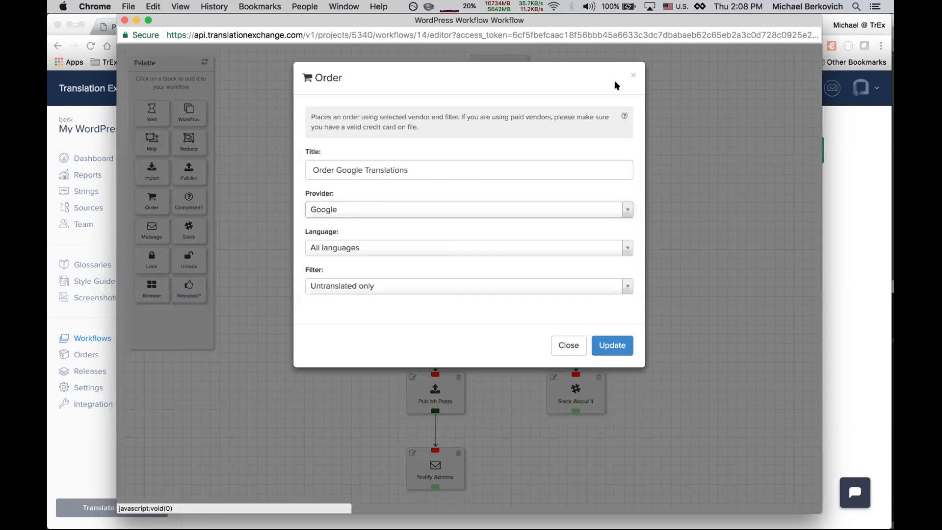
click(632, 76)
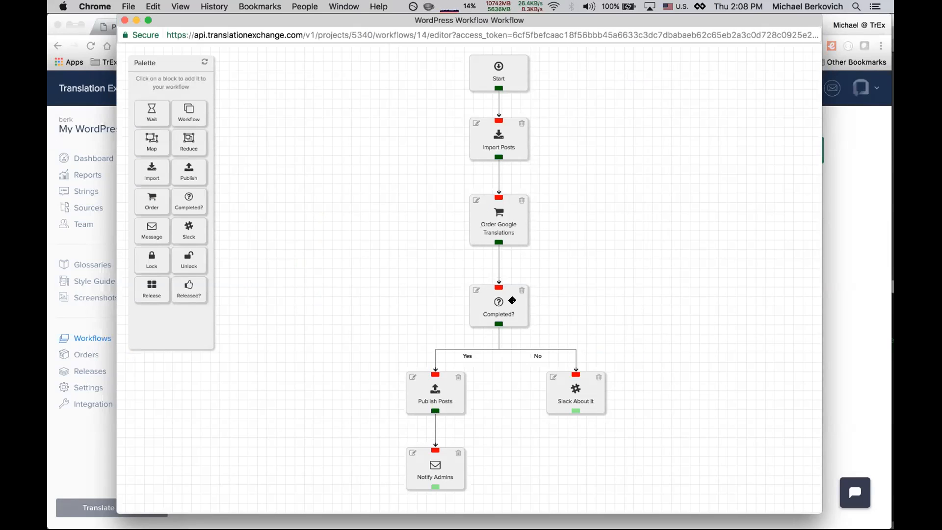
Inspect the maximum wait time settings of the Completed? block and close them without changes
click(475, 290)
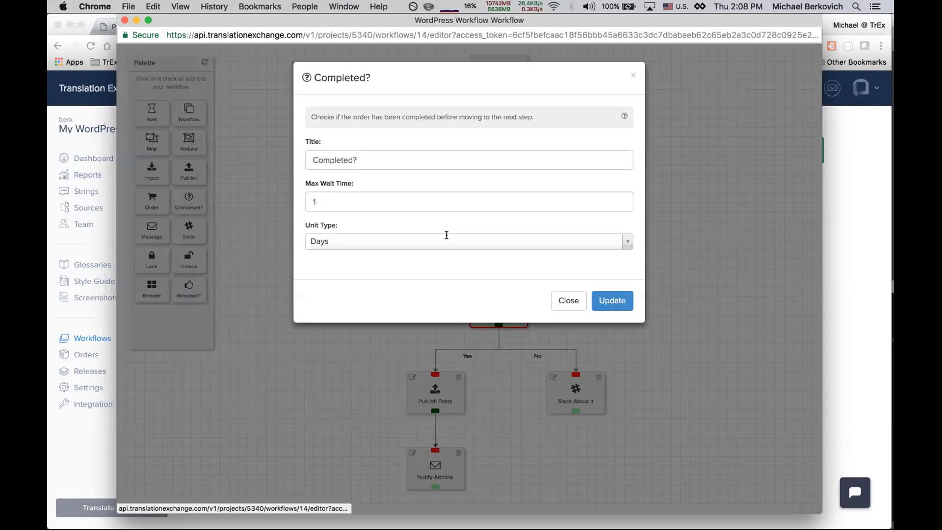
click(335, 196)
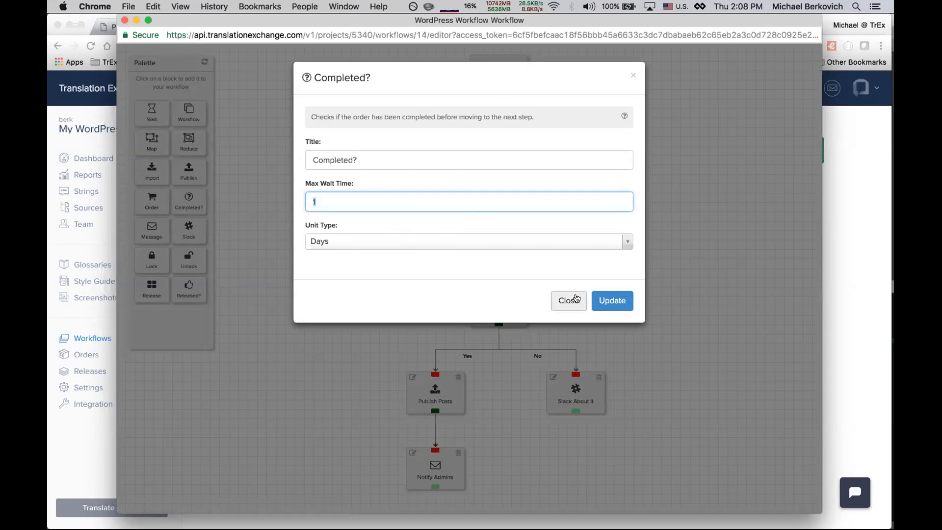
click(564, 299)
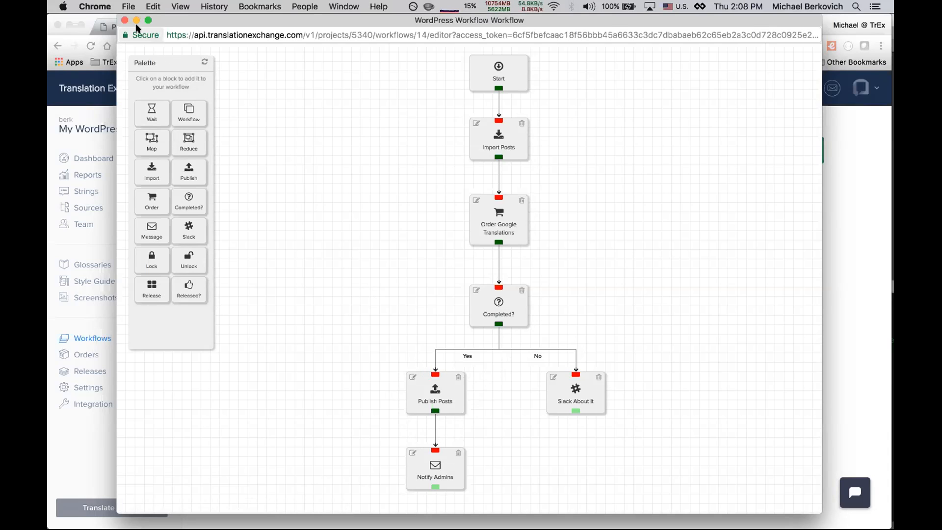
Close the workflow editor, add Español - es_ES as a site language in WordPress, and check the posts list
click(123, 20)
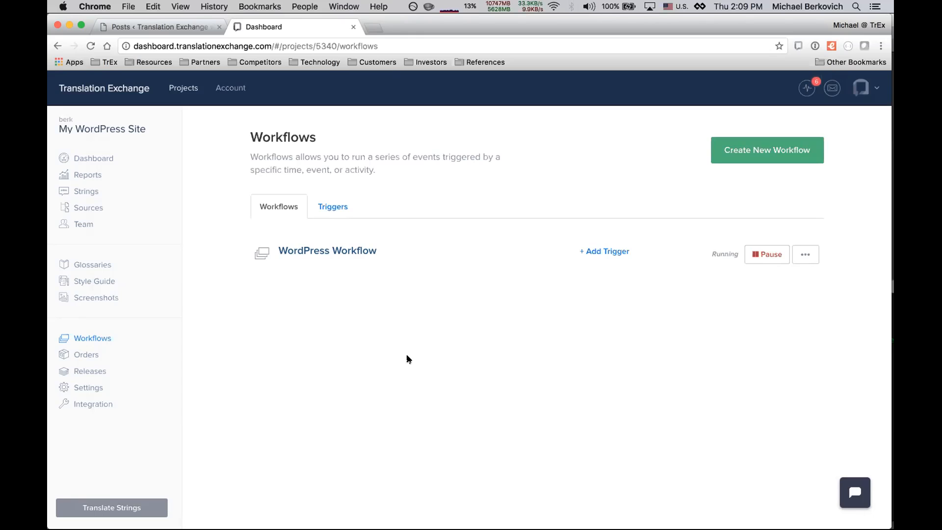
click(167, 28)
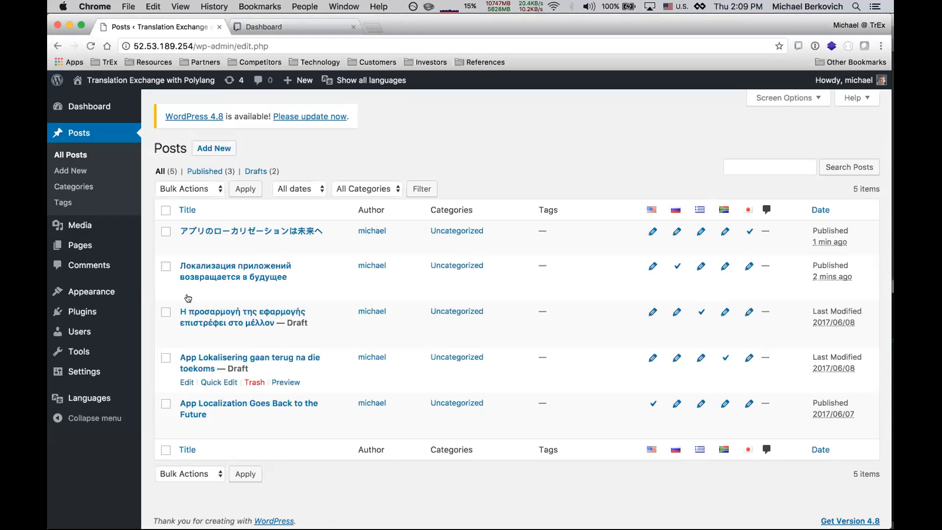
click(89, 397)
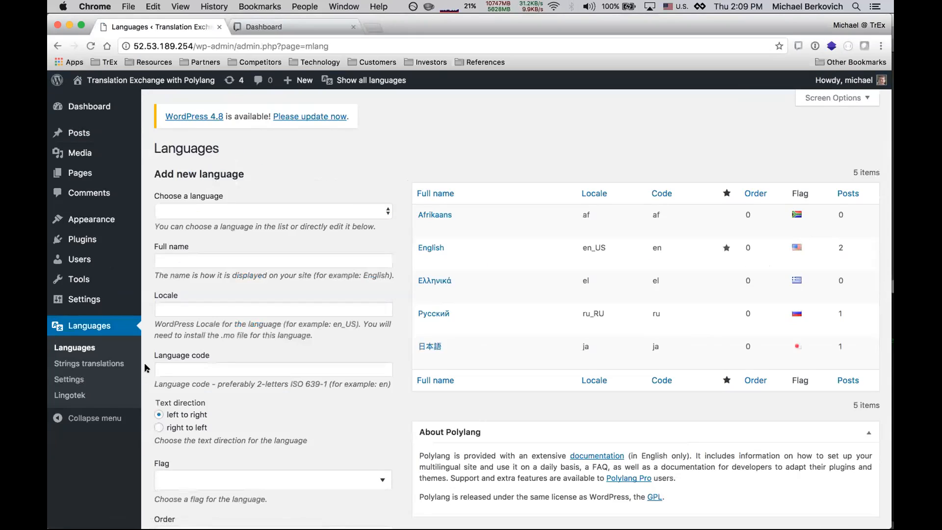
click(221, 211)
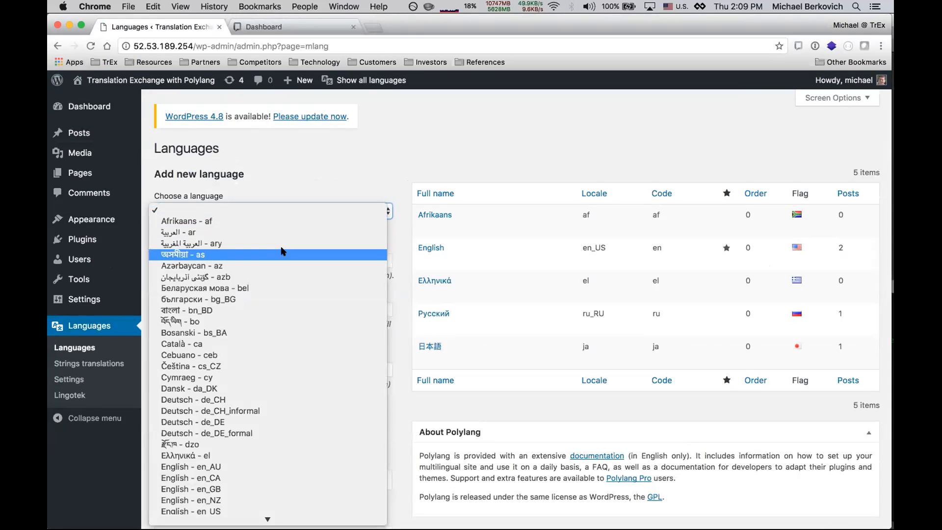
scroll(281, 250, down, 5)
scroll(283, 251, down, 2)
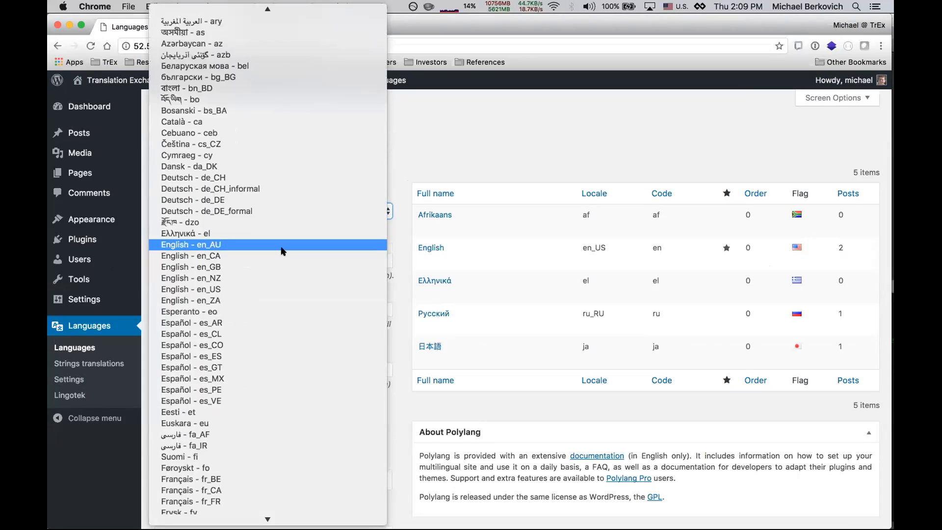
scroll(283, 251, down, 2)
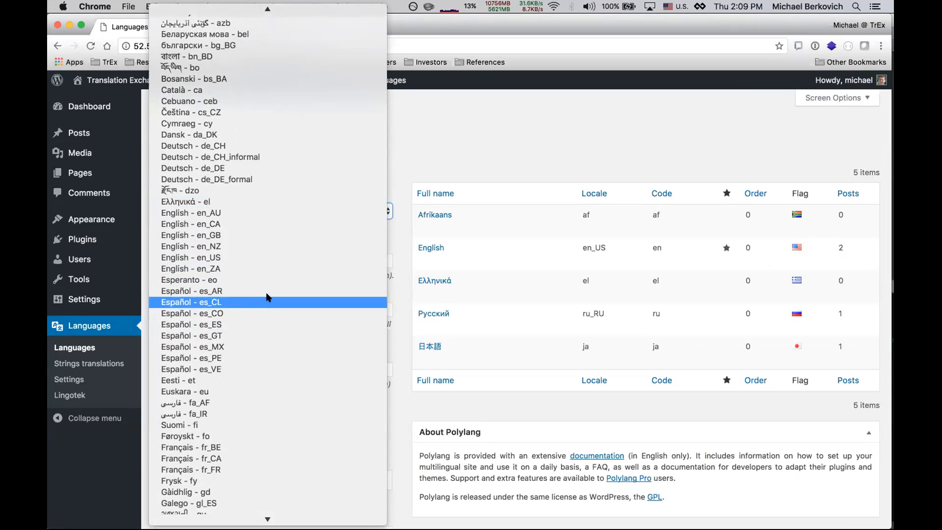
click(255, 321)
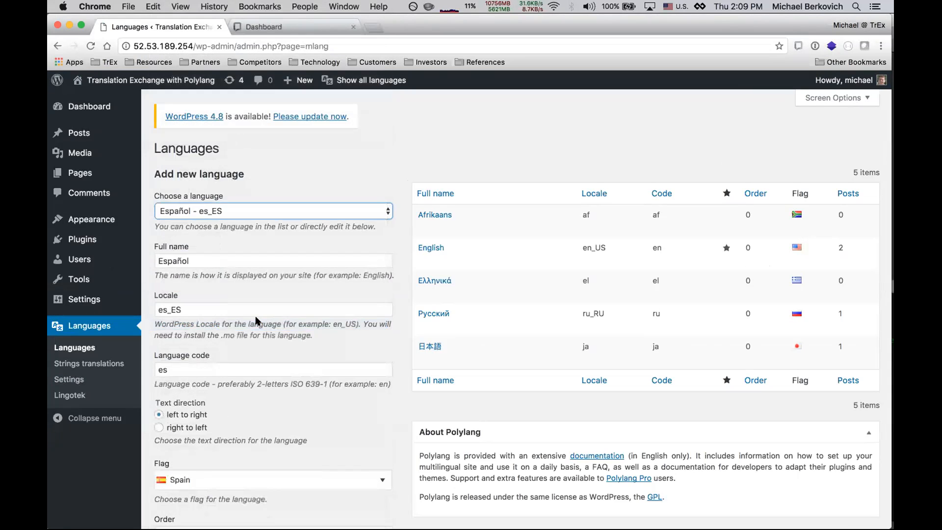
scroll(255, 265, down, 5)
click(186, 469)
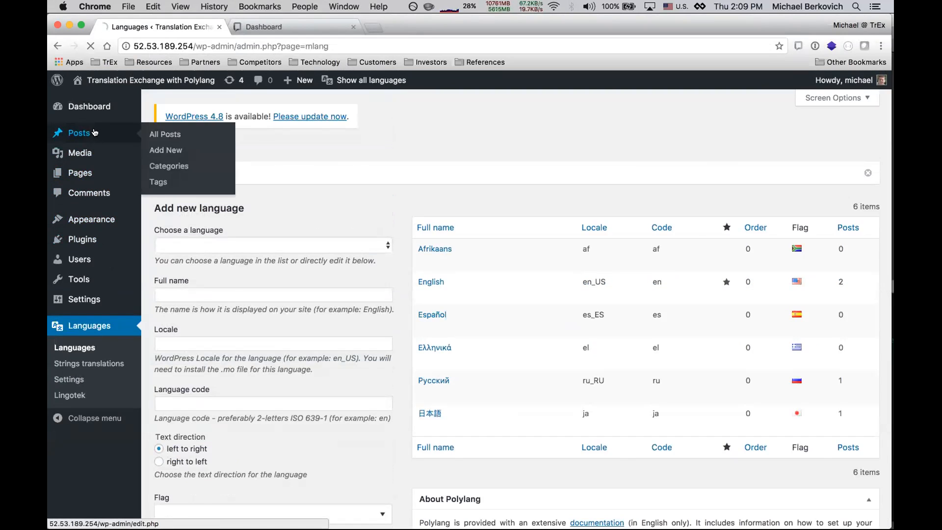
click(93, 134)
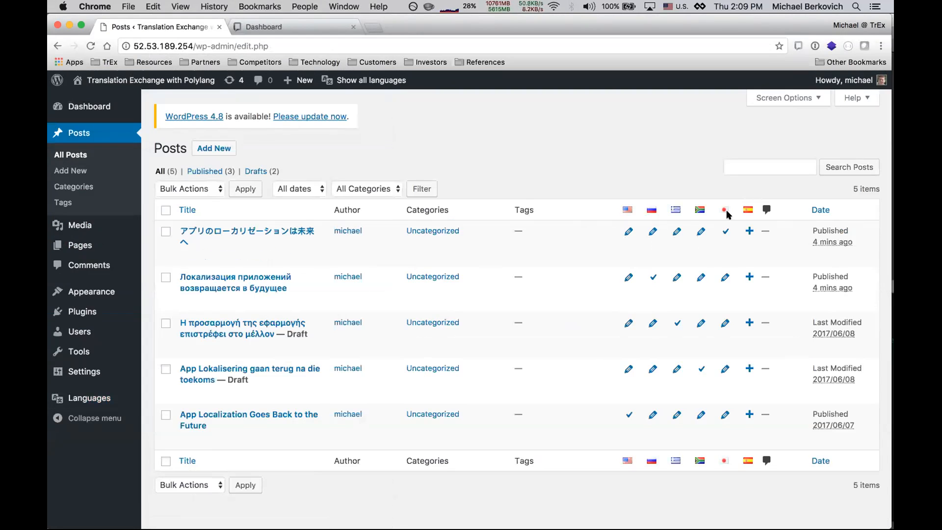
scroll(742, 368, down, 1)
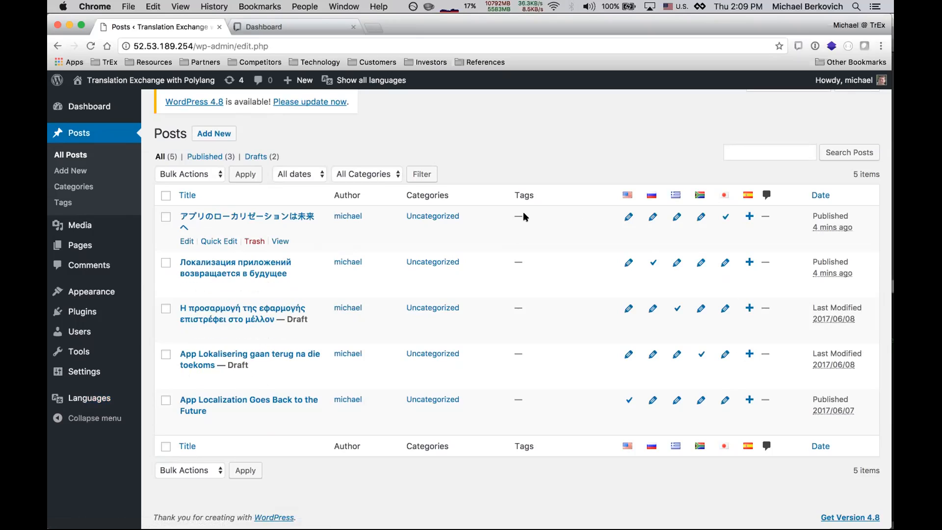
Switch to the Translation Exchange dashboard and trigger WordPress Workflow manually
click(294, 27)
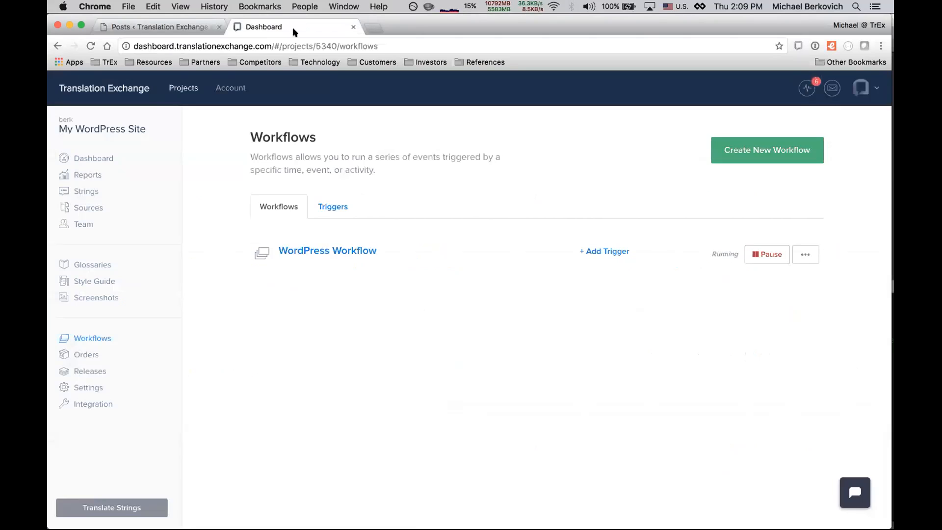
click(794, 257)
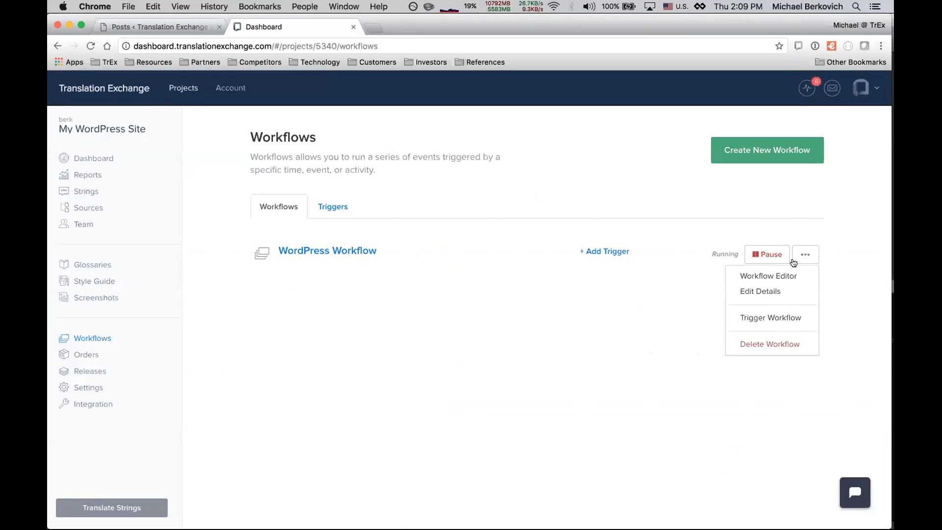
click(775, 318)
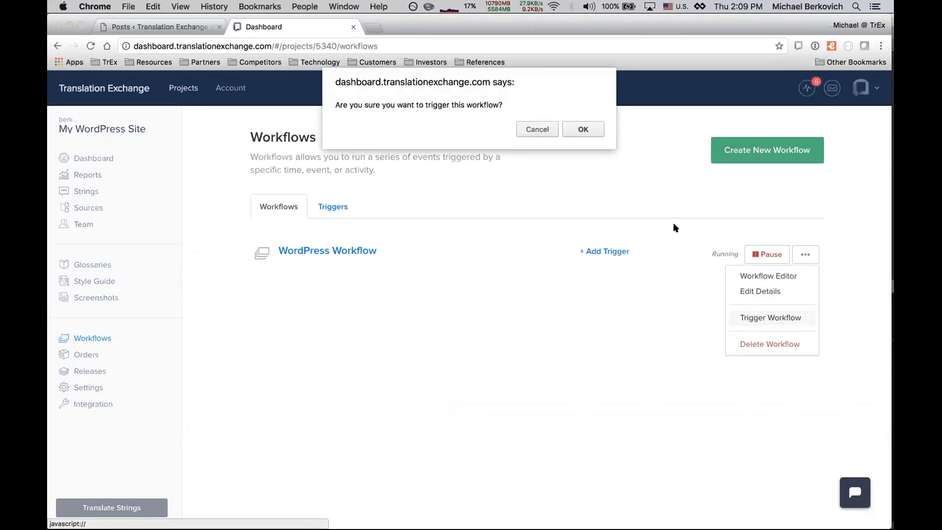
click(584, 130)
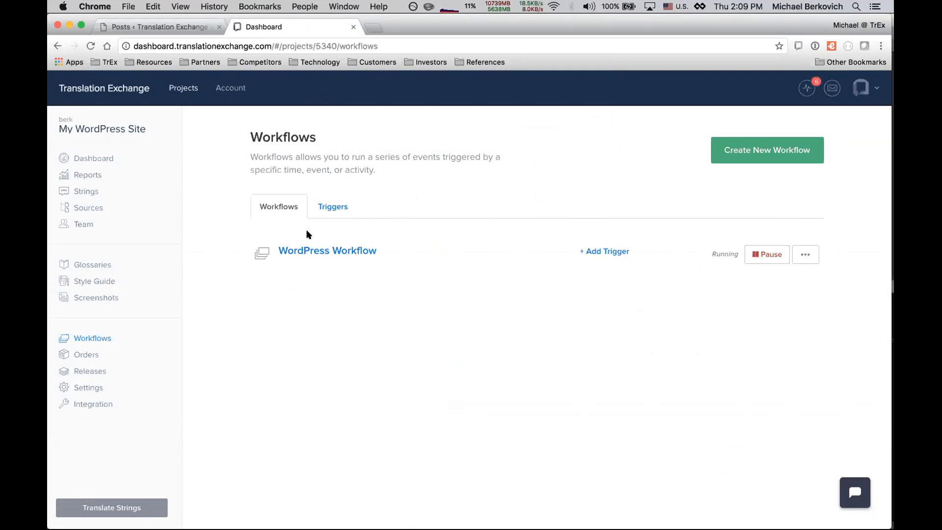
Review the project's orders and the language breakdown of its sources
click(87, 354)
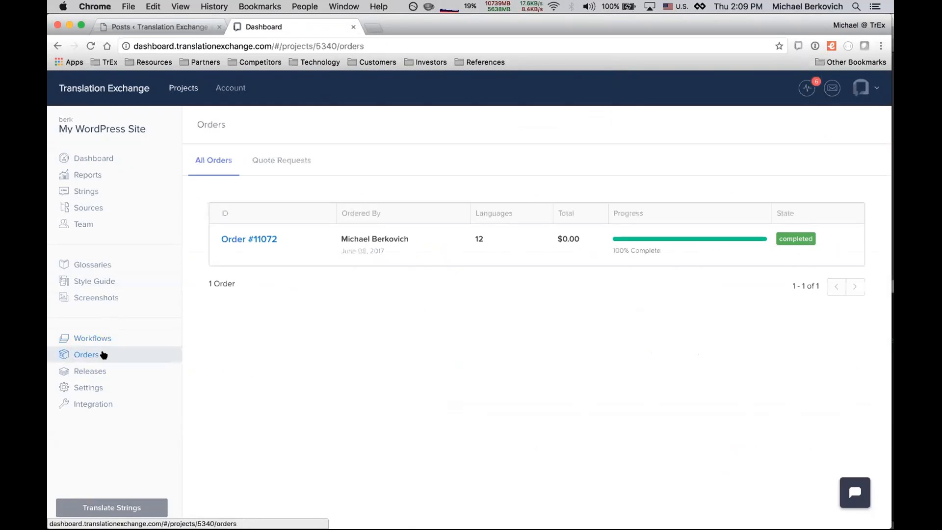
click(111, 159)
click(92, 208)
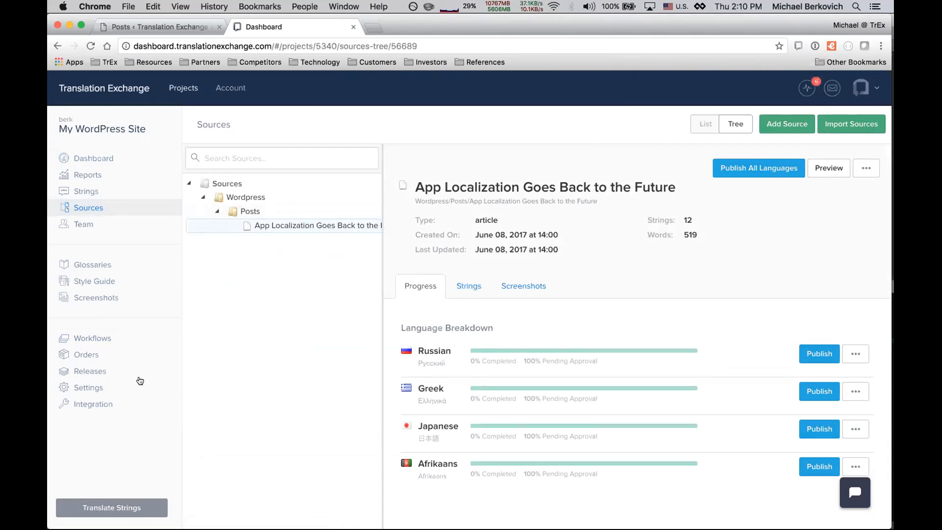
Add Spanish (Español, es) to the languages of the My WordPress Site project
click(103, 388)
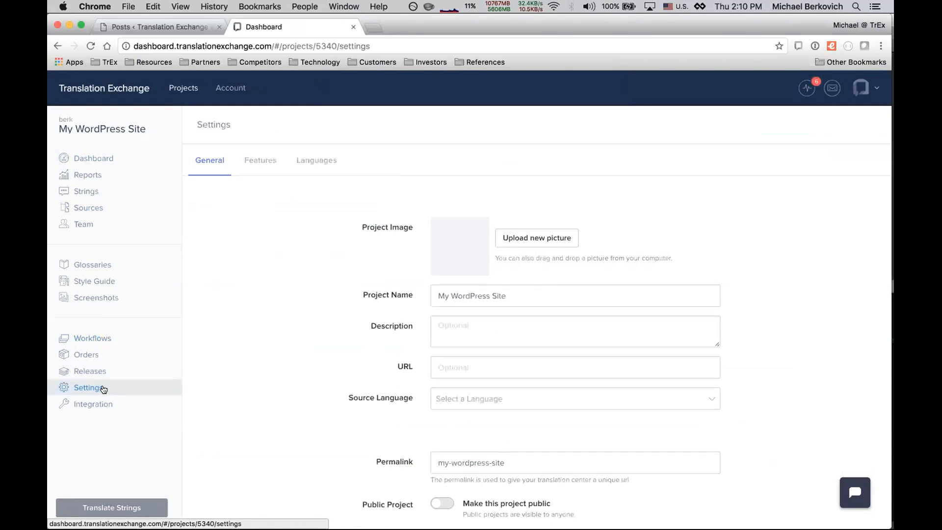
click(692, 237)
click(466, 168)
text(Spani)
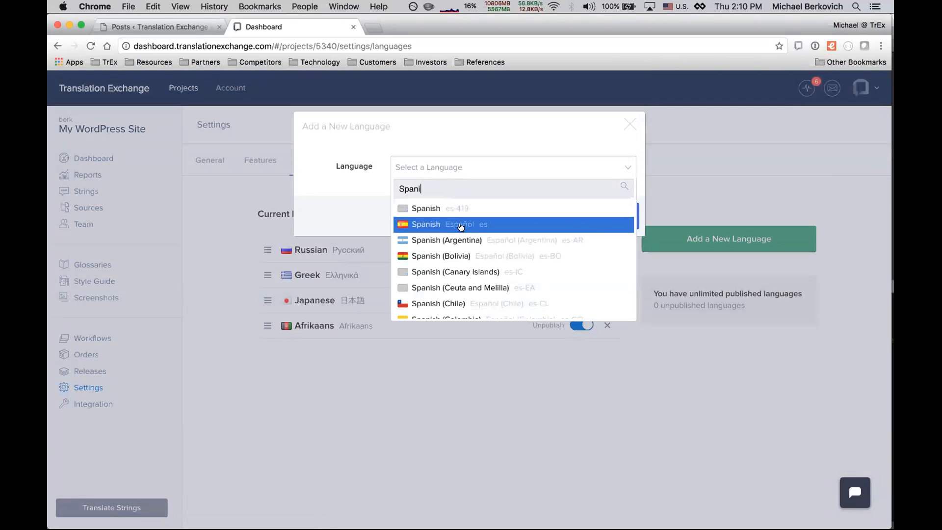
click(461, 226)
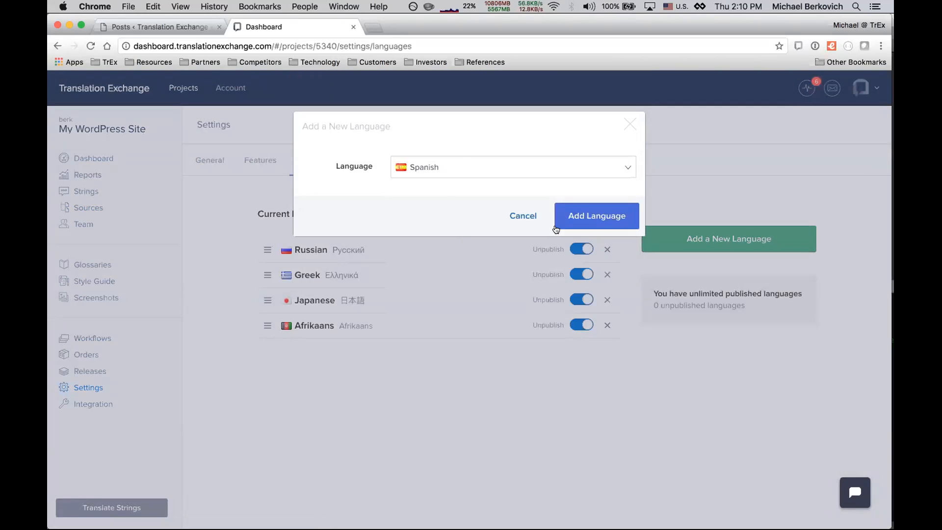
click(609, 214)
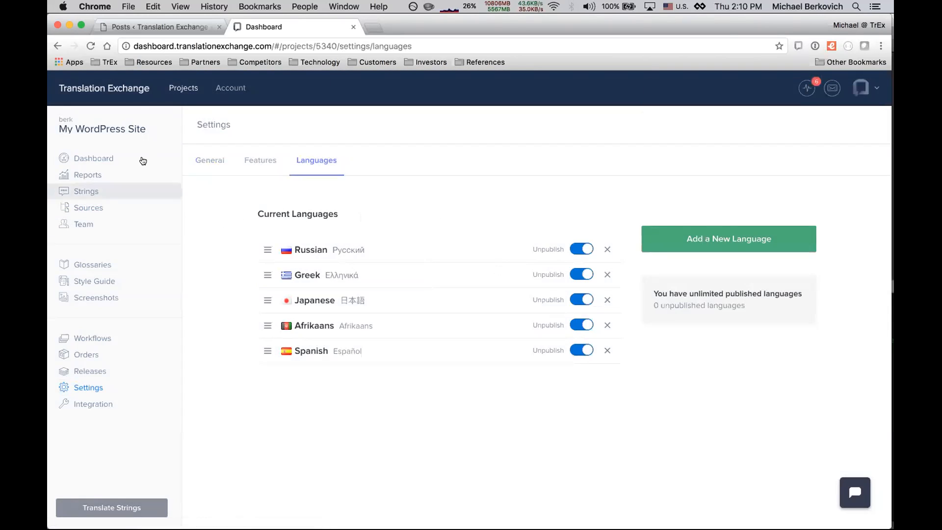
View the project overview, switch to WordPress, and reopen the posts list to check for a Spanish version
click(116, 158)
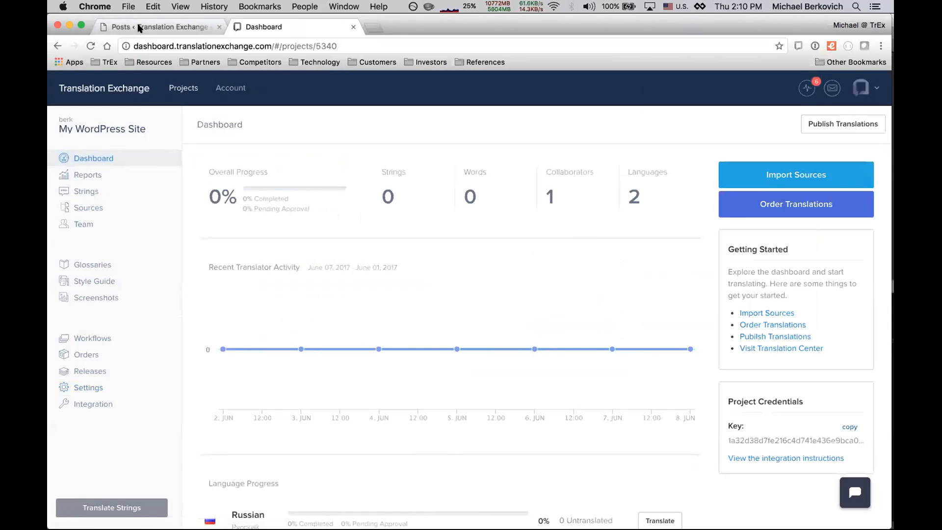
click(141, 27)
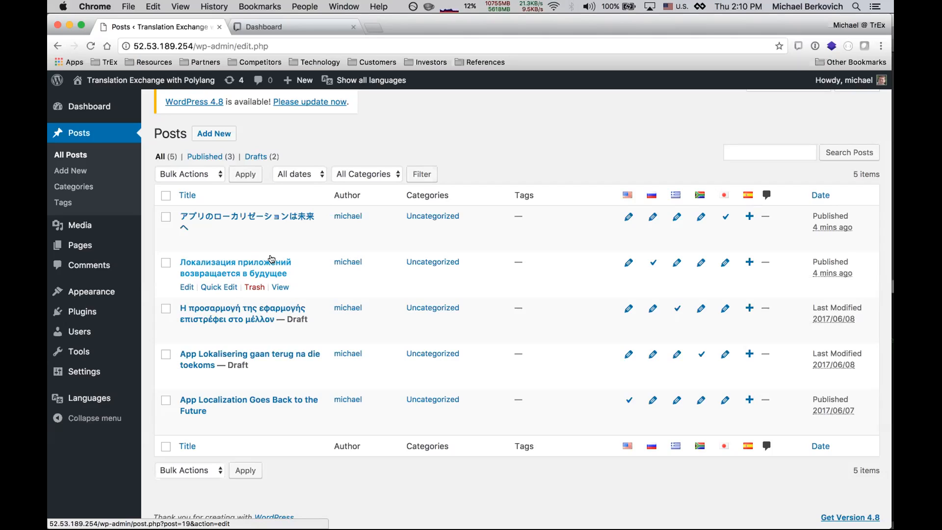
click(102, 102)
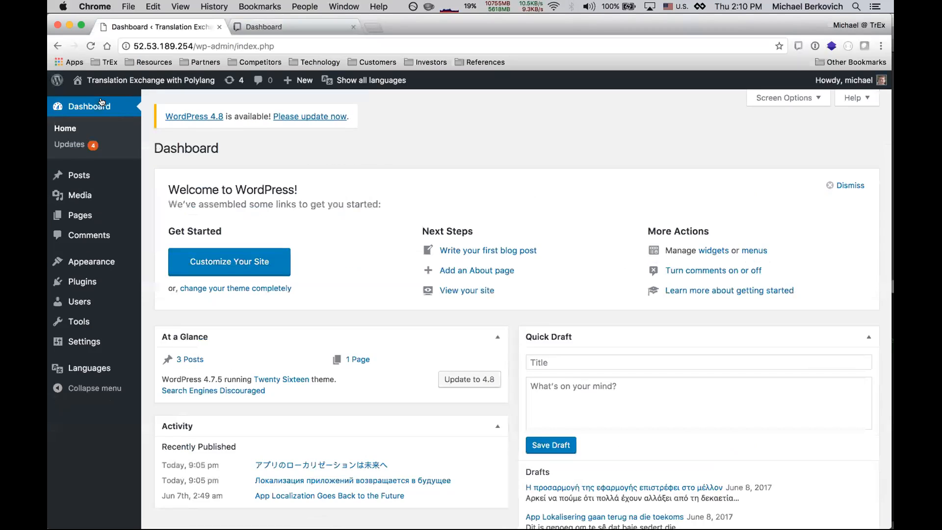
click(78, 173)
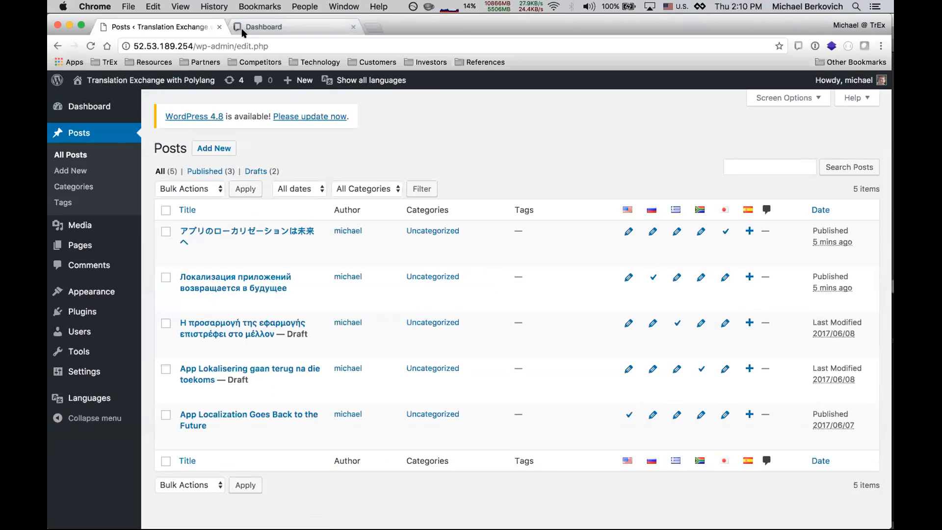
Return to the Translation Exchange project's workflows and trigger WordPress Workflow again
click(259, 28)
click(102, 338)
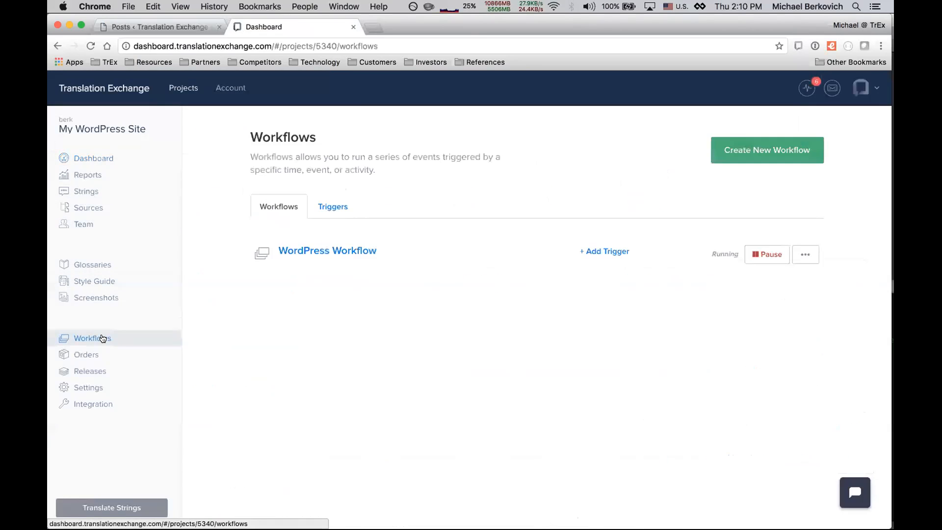
click(793, 257)
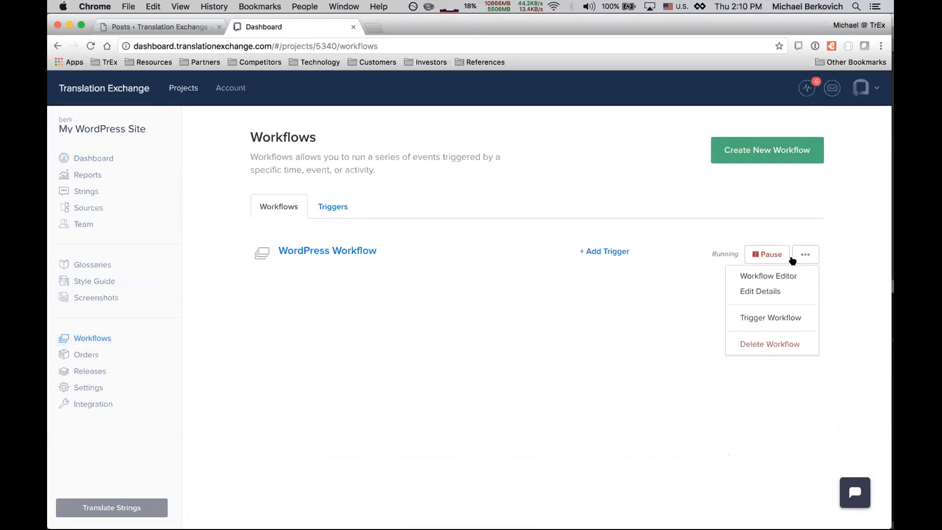
click(770, 319)
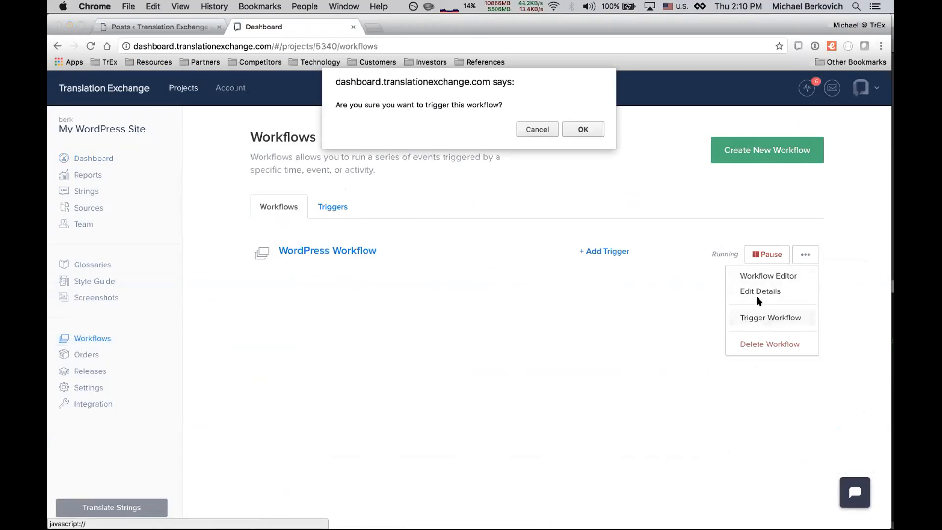
click(576, 128)
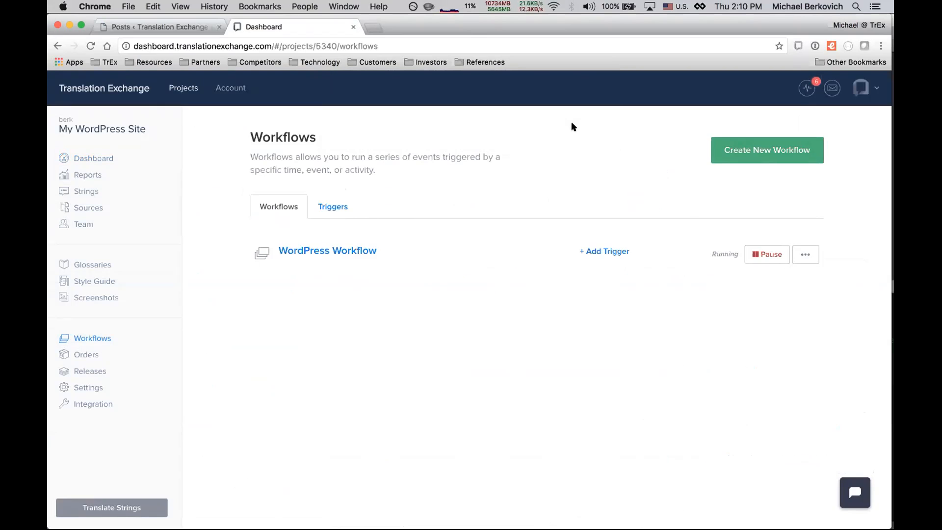
Switch to WordPress and view the Translation Exchange plugin settings, including the other available translation connectors
click(188, 29)
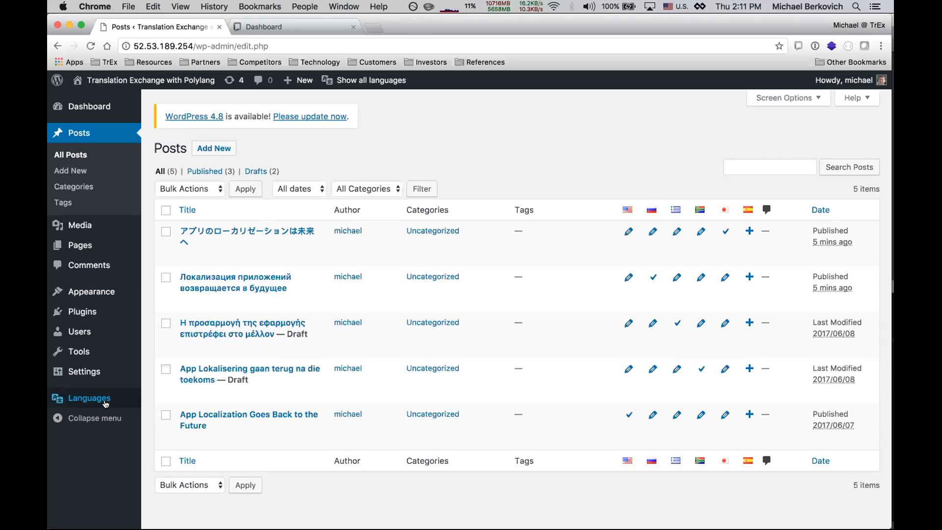
mouse_move(105, 402)
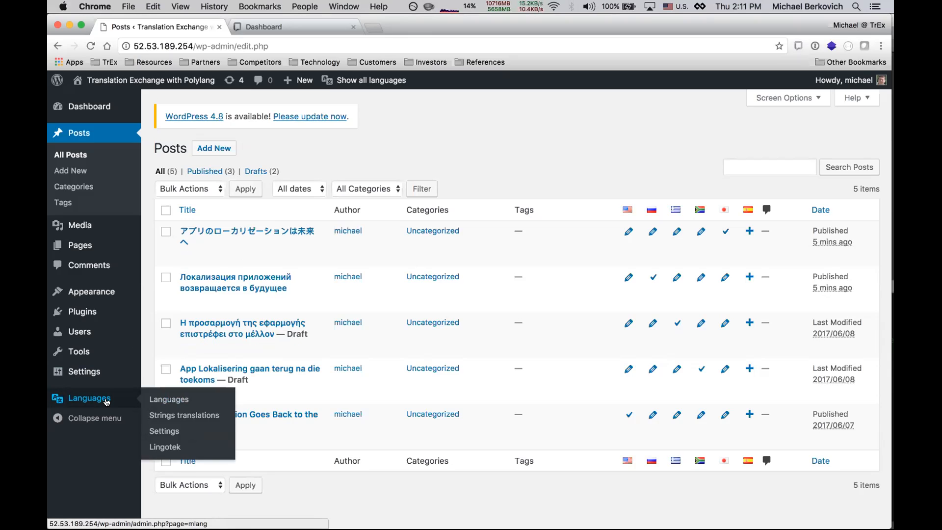
mouse_move(94, 374)
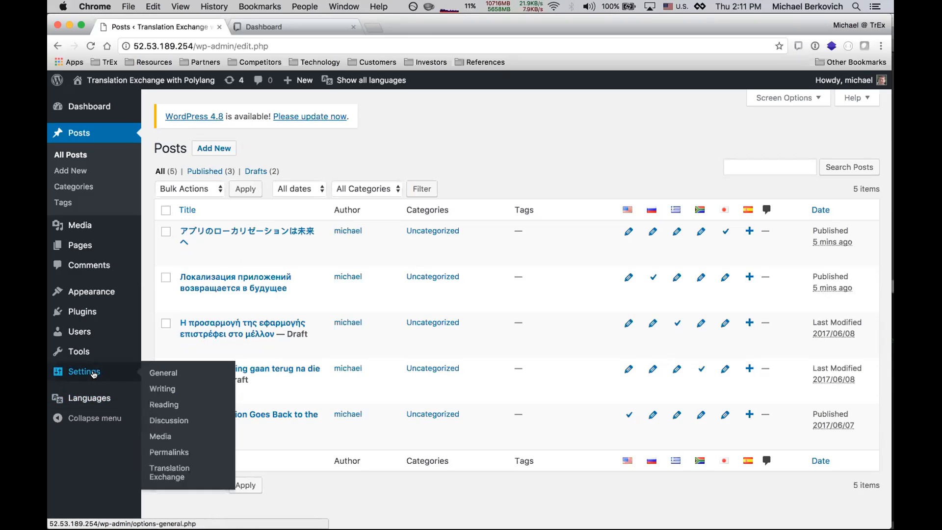
click(169, 470)
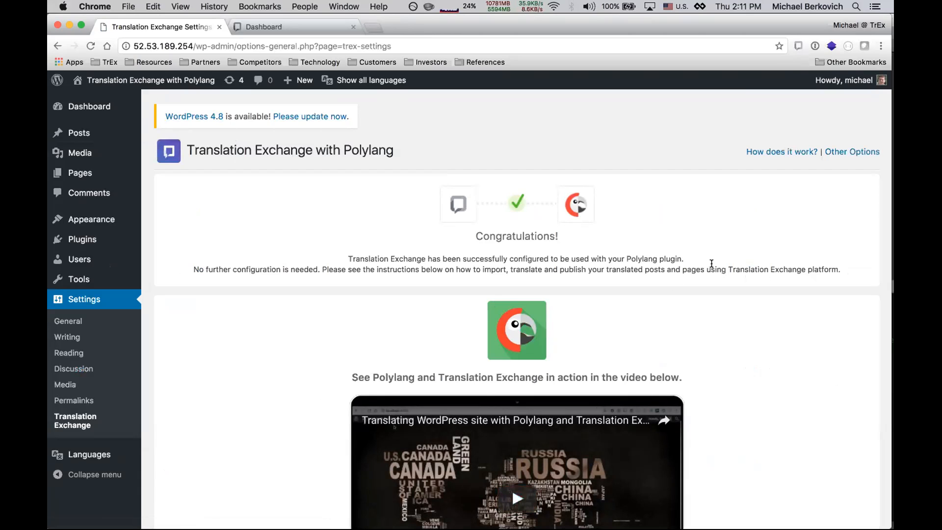
click(839, 156)
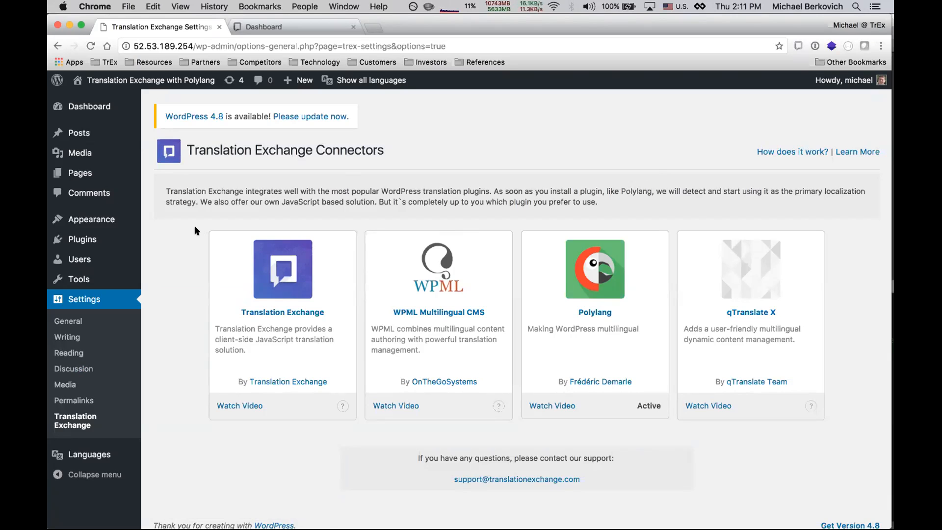
Reload the WordPress posts list to check the translations and switch back to the Translation Exchange workflows
click(93, 129)
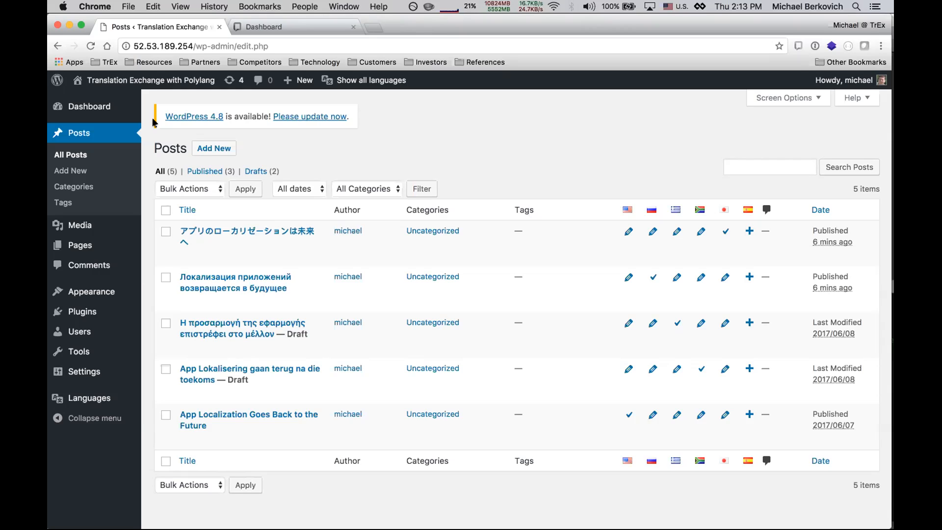
key(super+r)
click(254, 28)
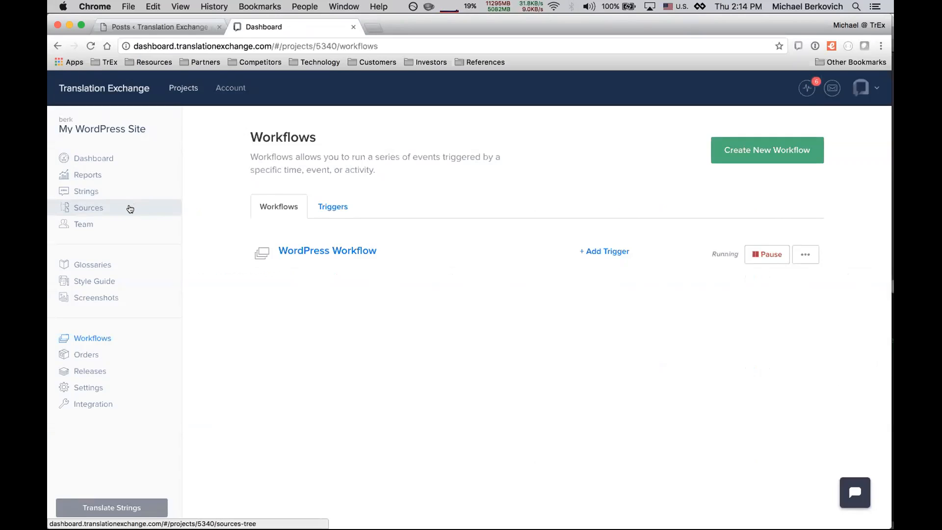
Start importing sources from WordPress into the project and browse the importable plugins and themes
click(130, 208)
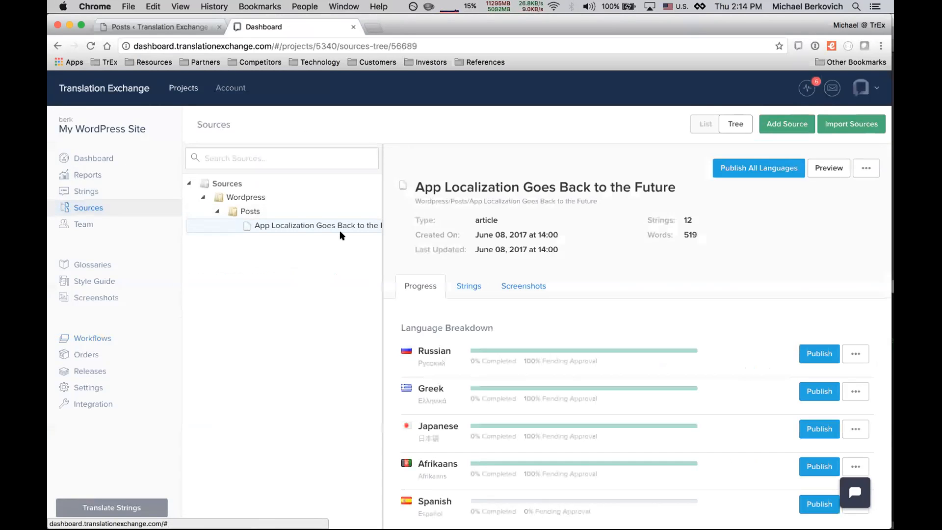
click(850, 126)
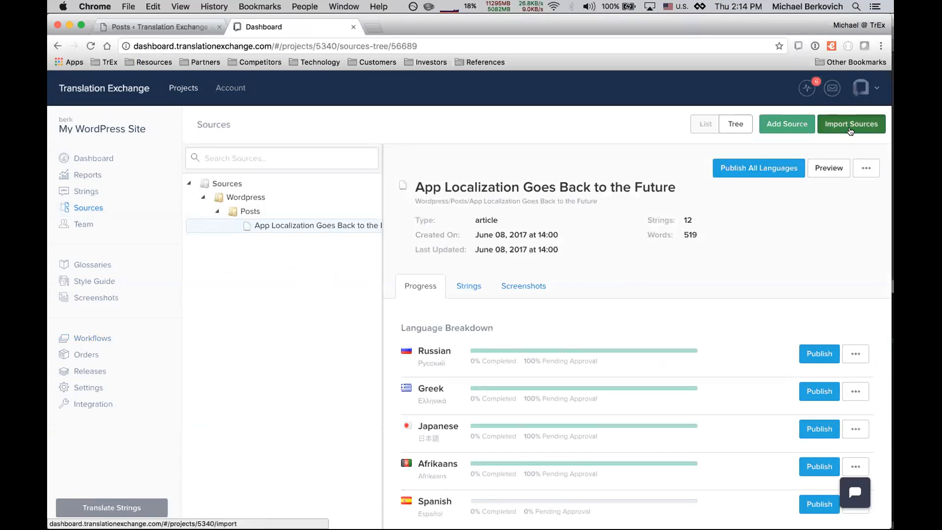
scroll(757, 326, down, 15)
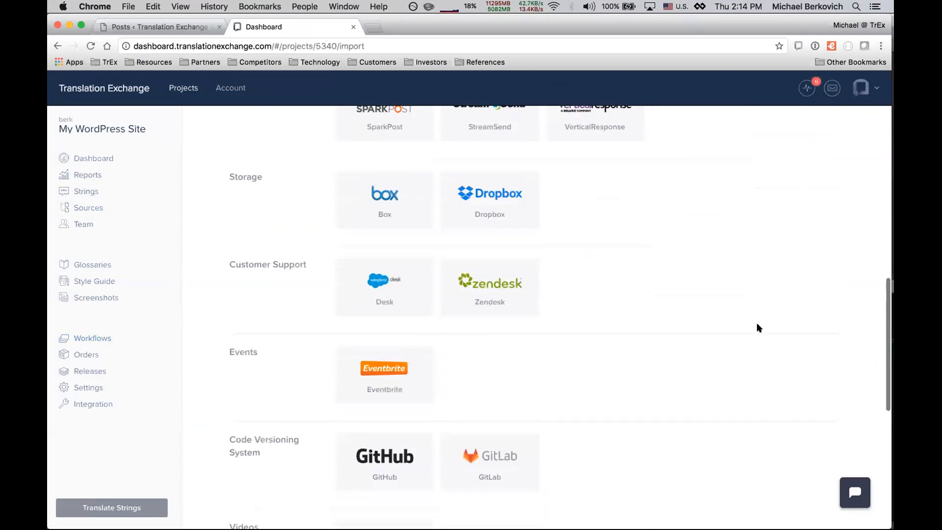
click(385, 451)
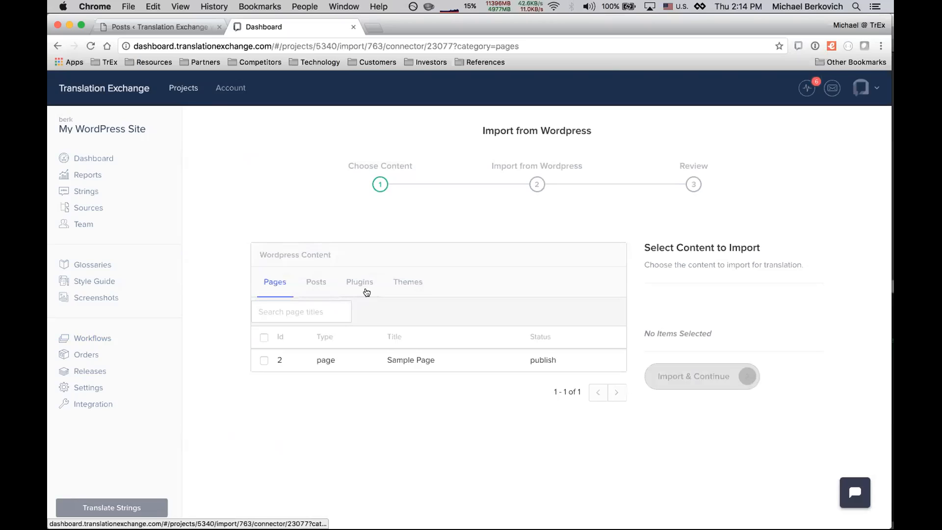
click(357, 283)
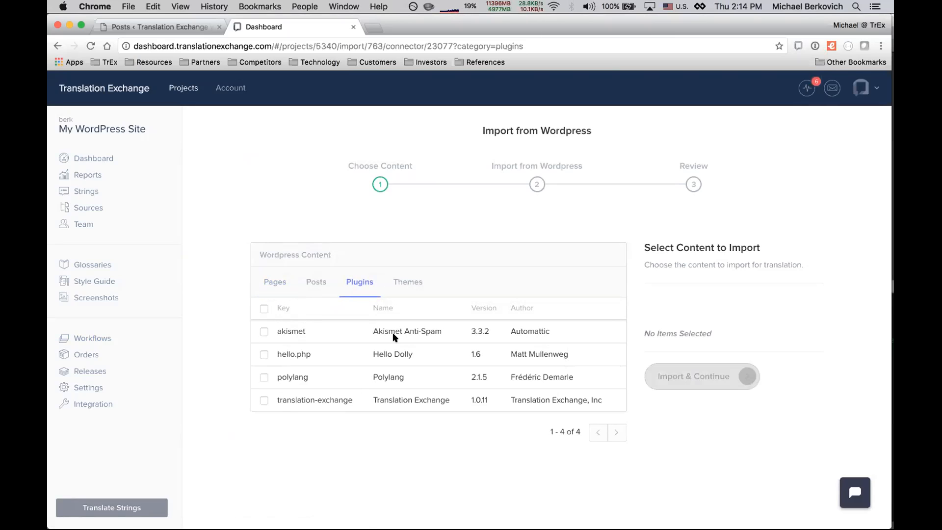
click(413, 282)
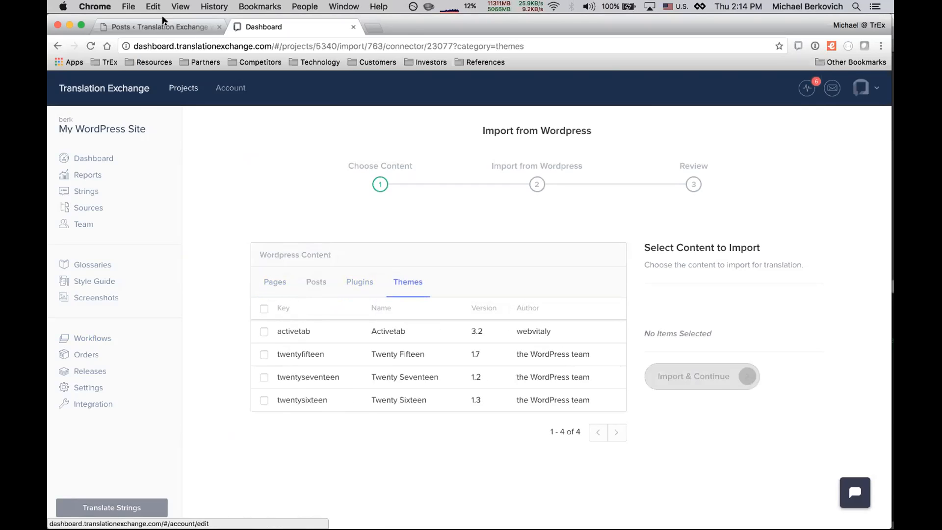
Switch to WordPress and view the installed themes to identify which one is active
click(154, 28)
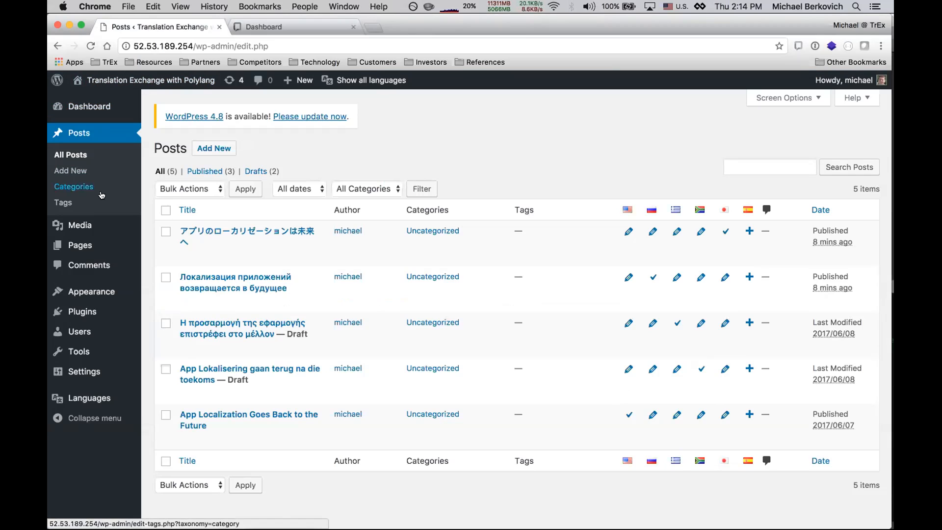
mouse_move(92, 292)
click(158, 292)
scroll(246, 413, down, 3)
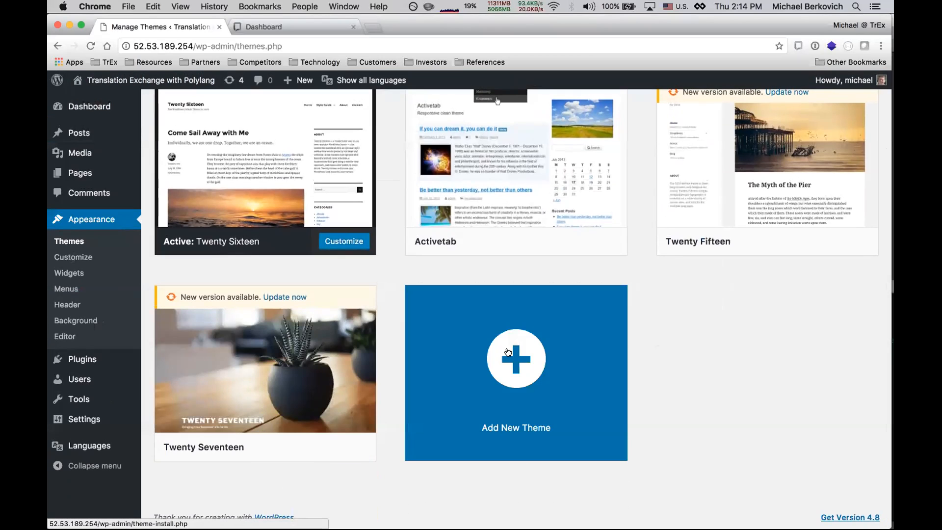
scroll(212, 260, up, 1)
scroll(211, 260, up, 2)
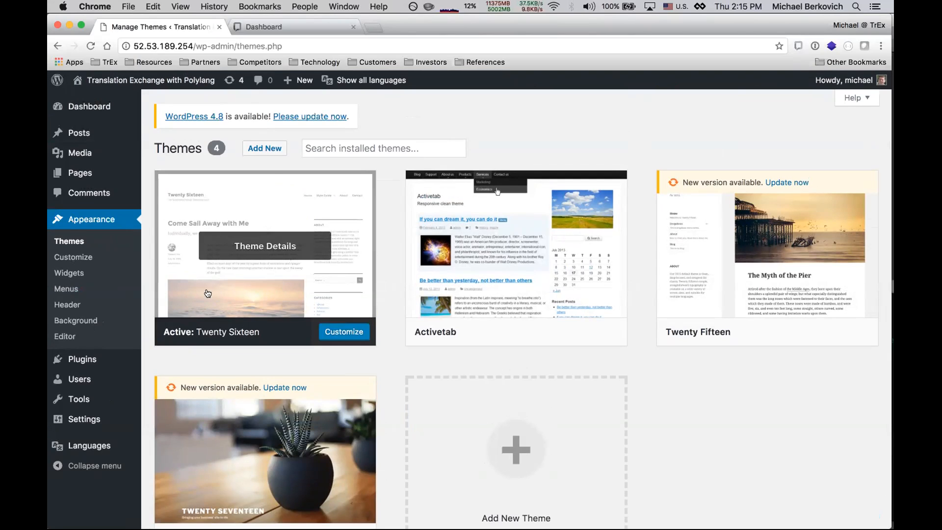
Return to the Translation Exchange import and import the Twenty Sixteen theme
click(260, 28)
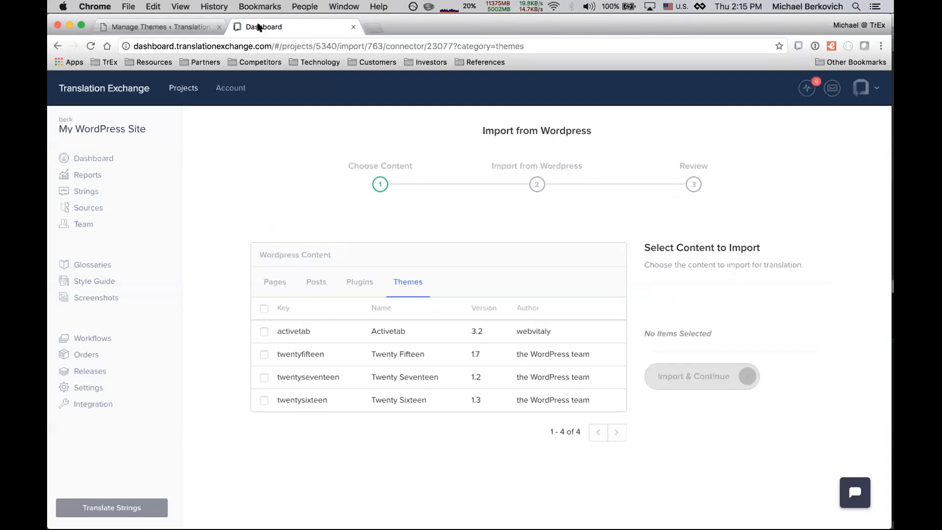
click(263, 400)
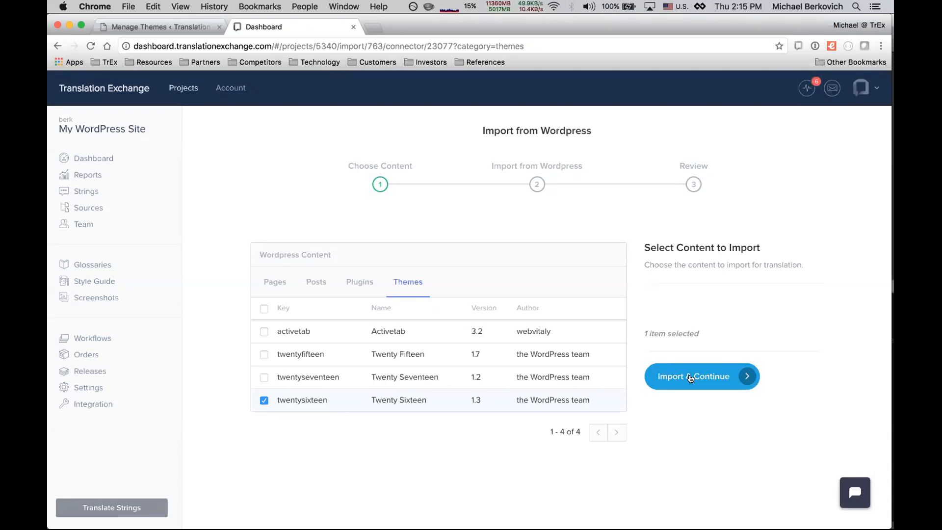
click(690, 376)
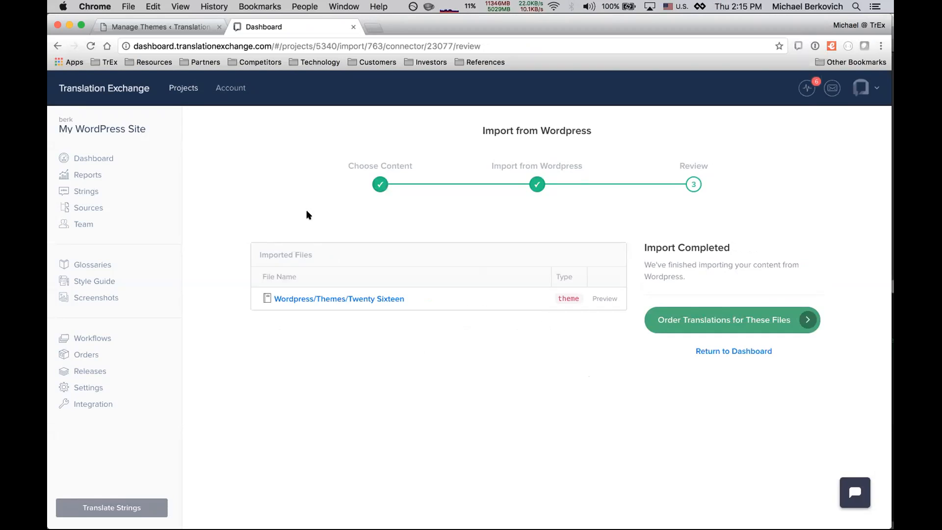
Open the imported Twenty Sixteen theme in the project's sources and examine its strings and per-language translation progress
click(117, 209)
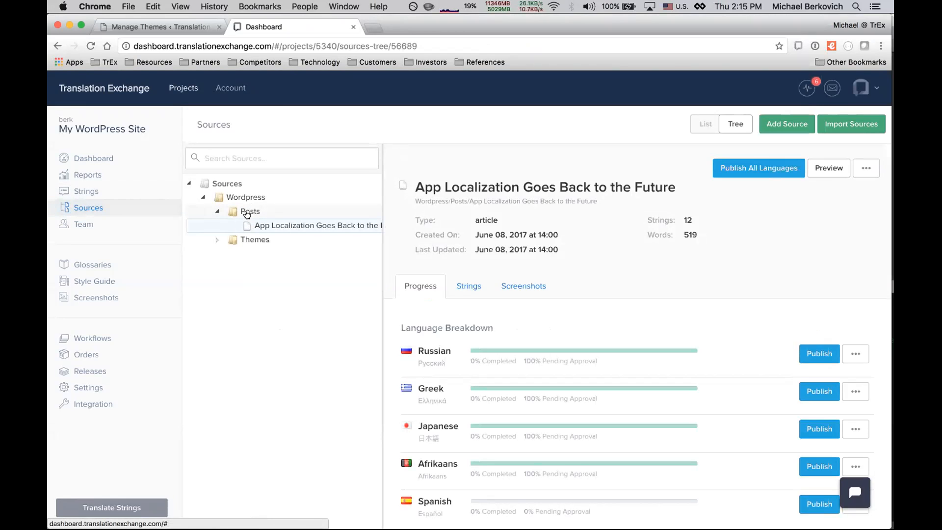
click(217, 241)
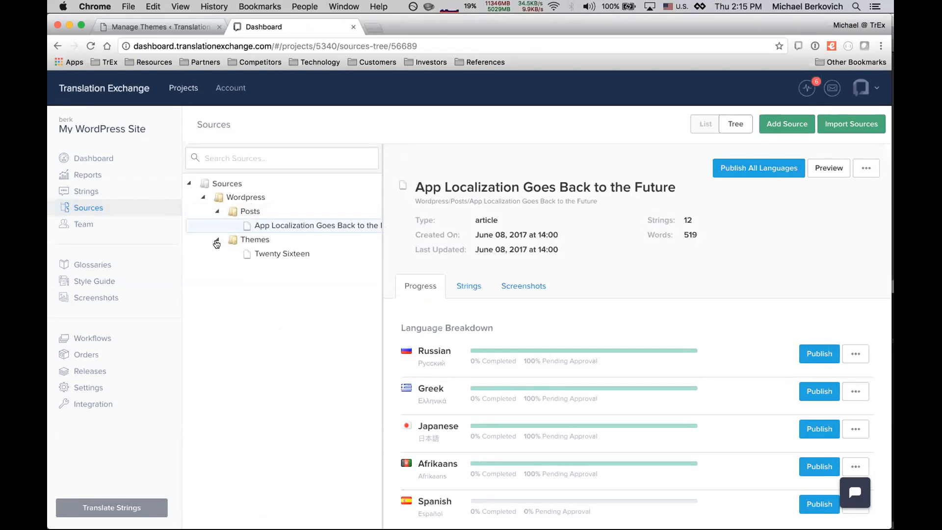
click(266, 254)
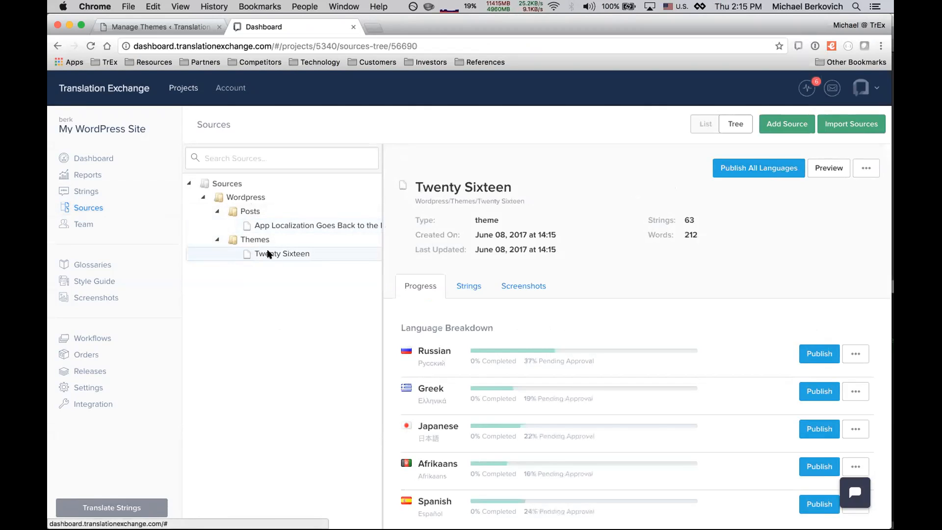
click(460, 289)
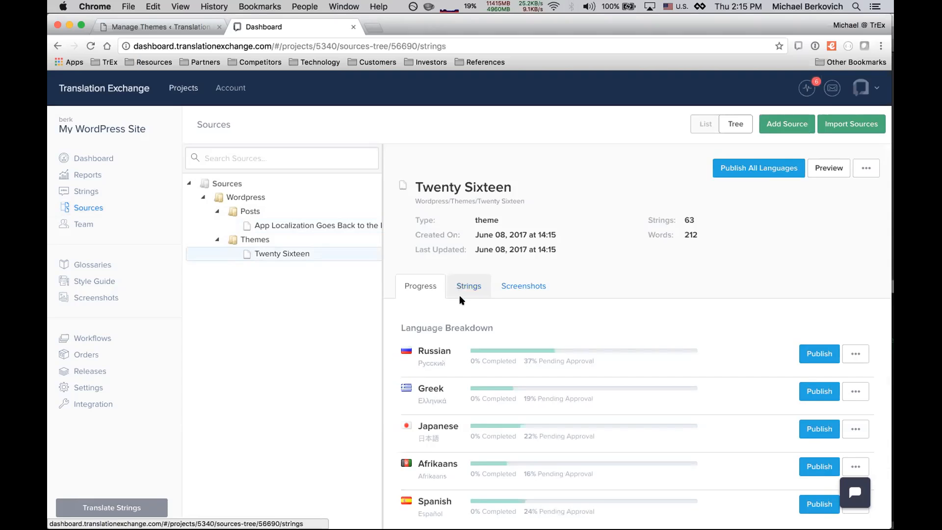
scroll(461, 344, down, 10)
scroll(461, 346, down, 10)
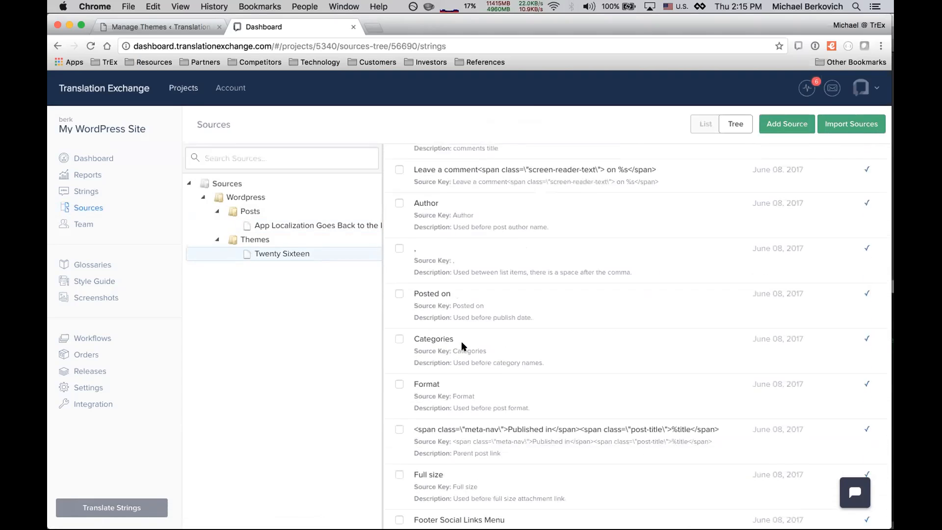
scroll(460, 383, up, 20)
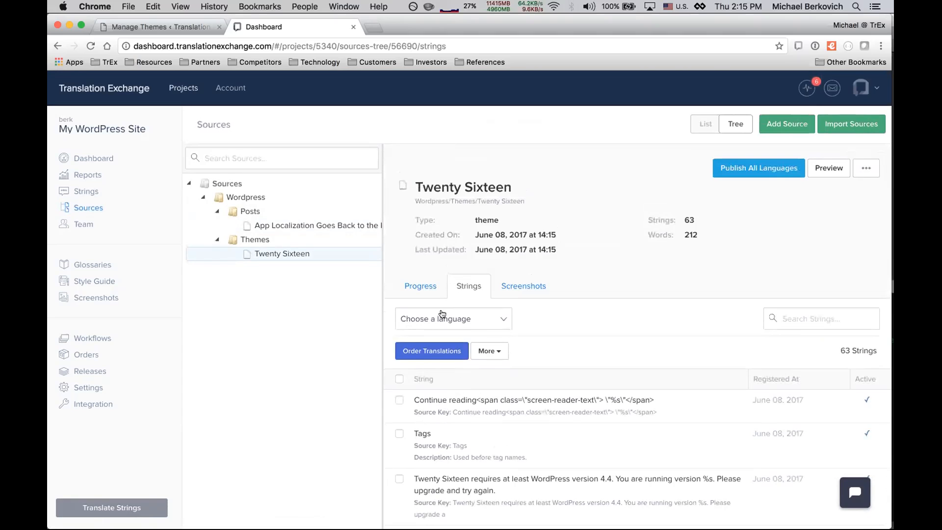
click(426, 287)
scroll(430, 468, down, 1)
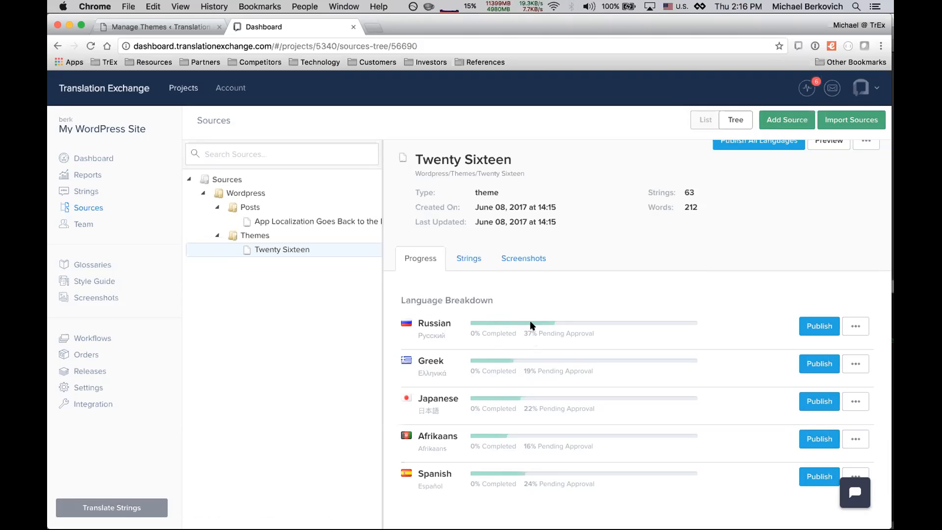
Filter the Twenty Sixteen theme's strings to Russian and Translated, and look through the translations
click(471, 260)
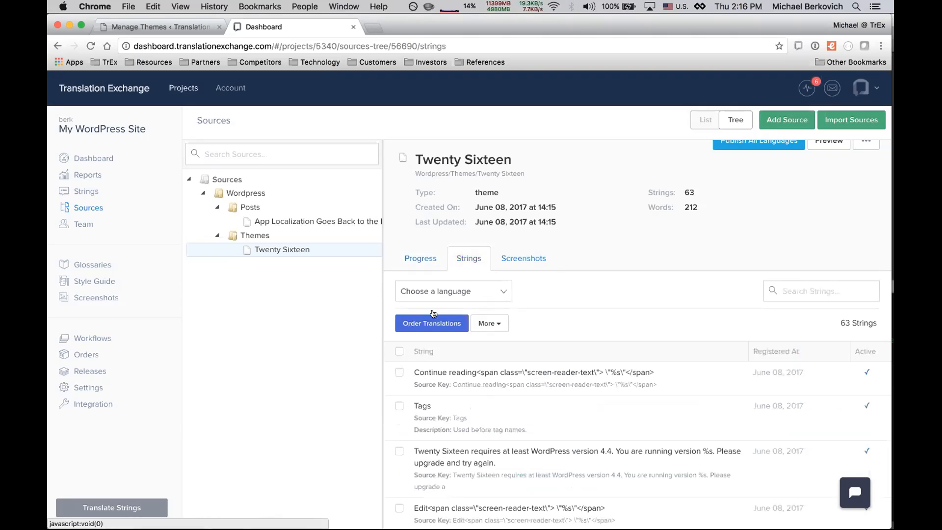
click(472, 295)
click(459, 346)
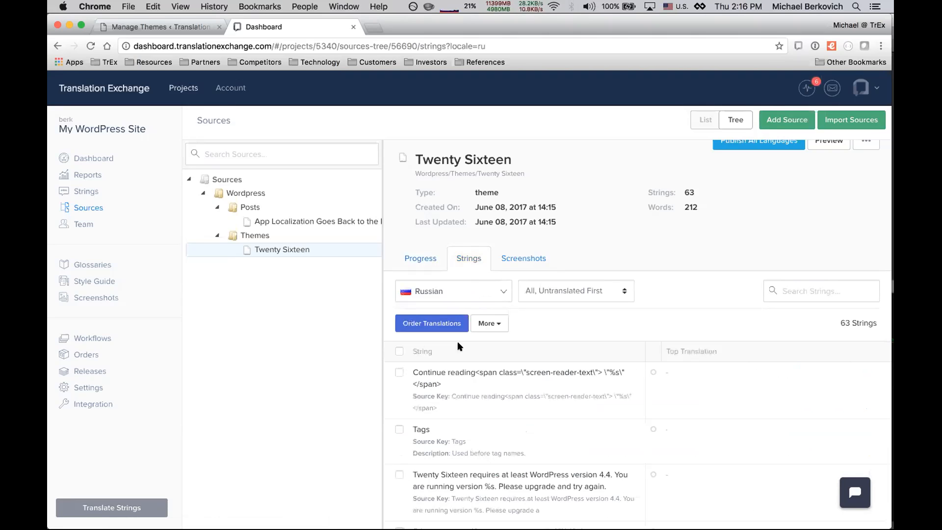
click(586, 287)
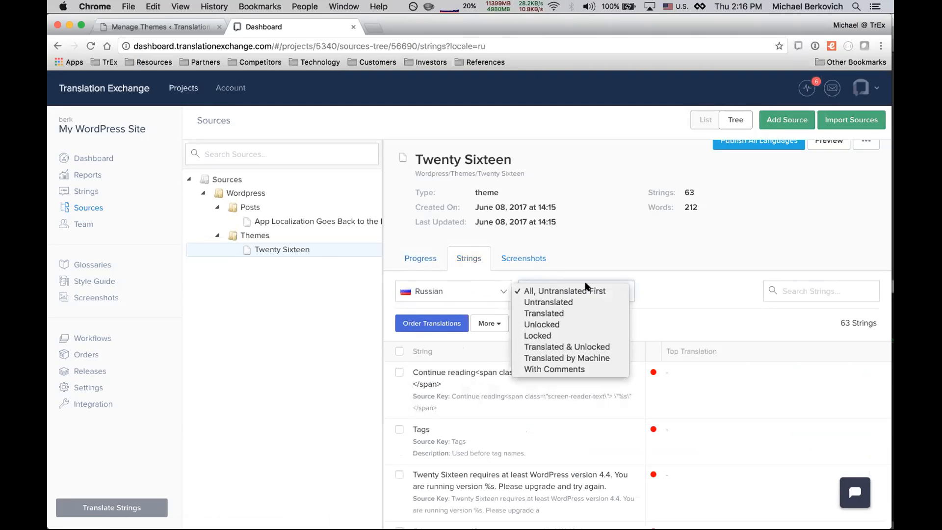
click(568, 313)
scroll(568, 310, down, 3)
scroll(568, 310, down, 15)
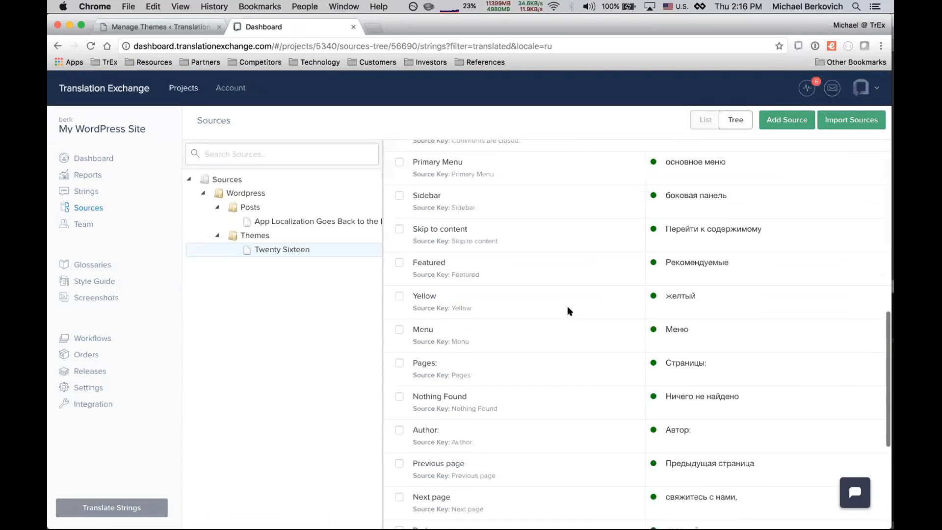
scroll(568, 310, up, 15)
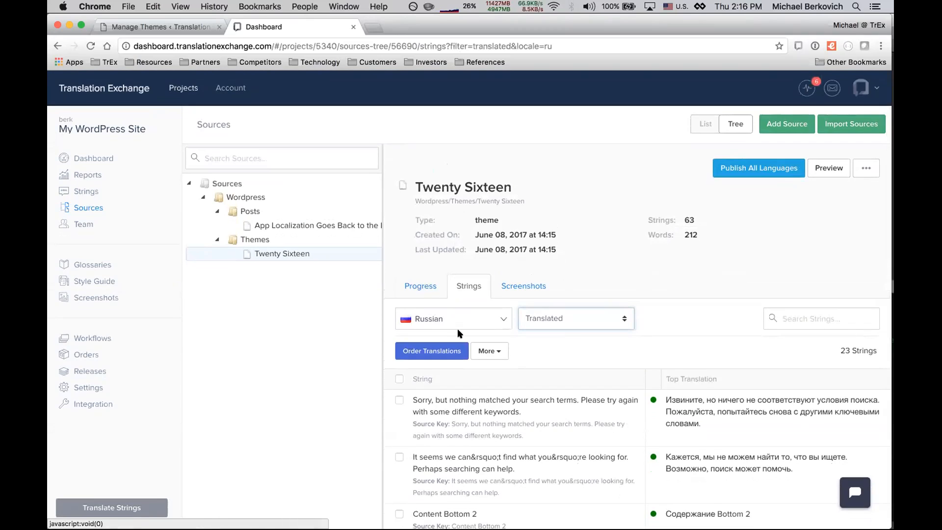
Select all the filtered theme strings and order their Russian translation with Google as the provider
click(399, 380)
click(432, 350)
click(781, 161)
click(356, 248)
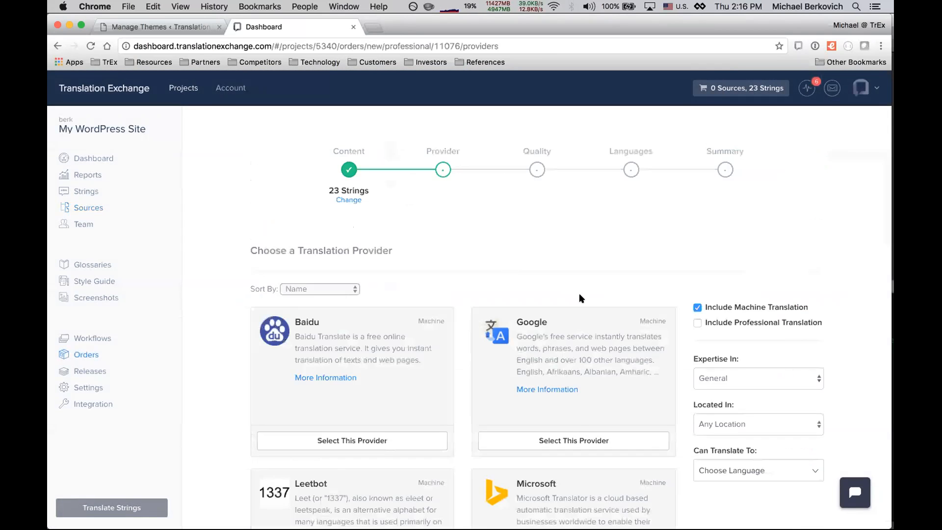
click(582, 446)
click(261, 447)
scroll(288, 436, down, 4)
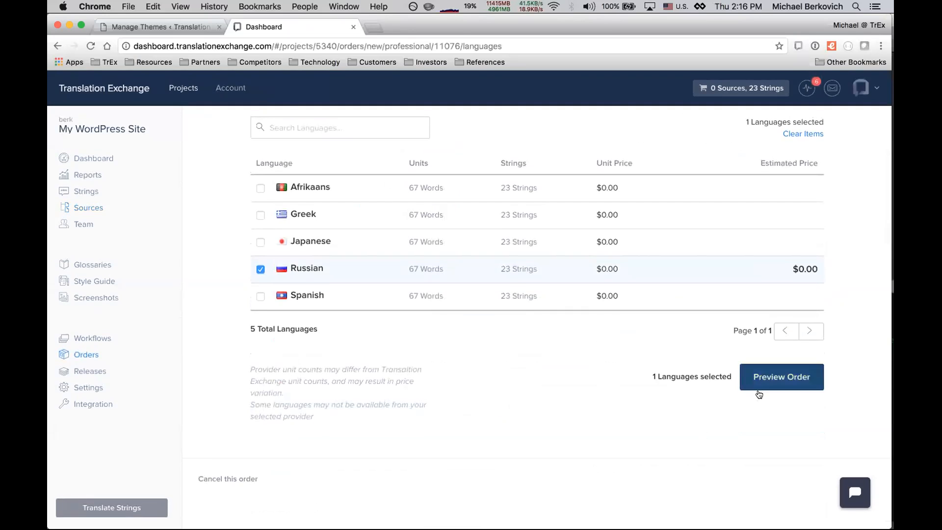
click(756, 386)
click(315, 411)
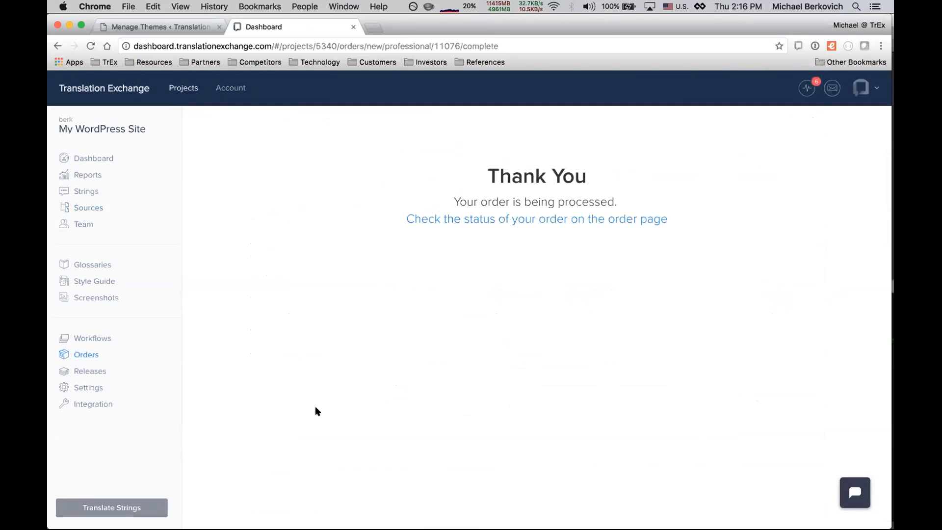
Check the new order's status, then publish the Twenty Sixteen theme's Russian translation from the project's sources
click(504, 217)
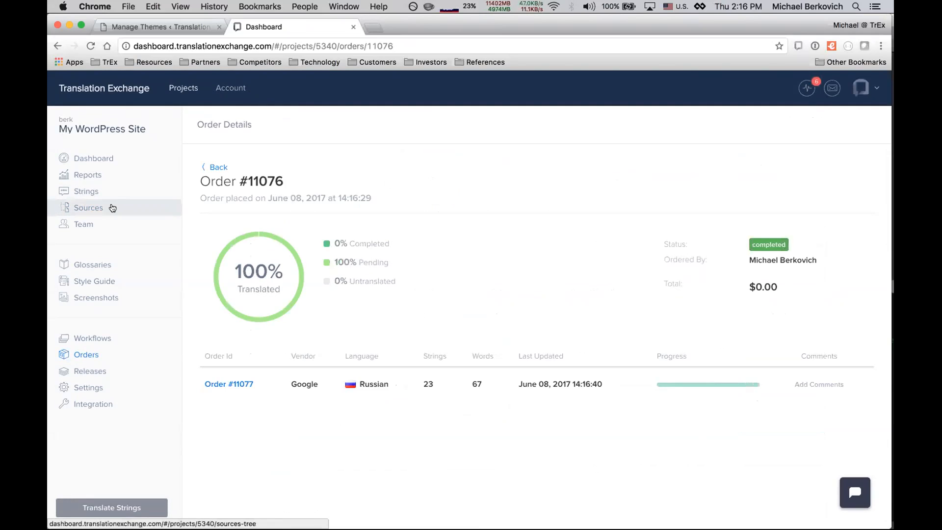
click(112, 207)
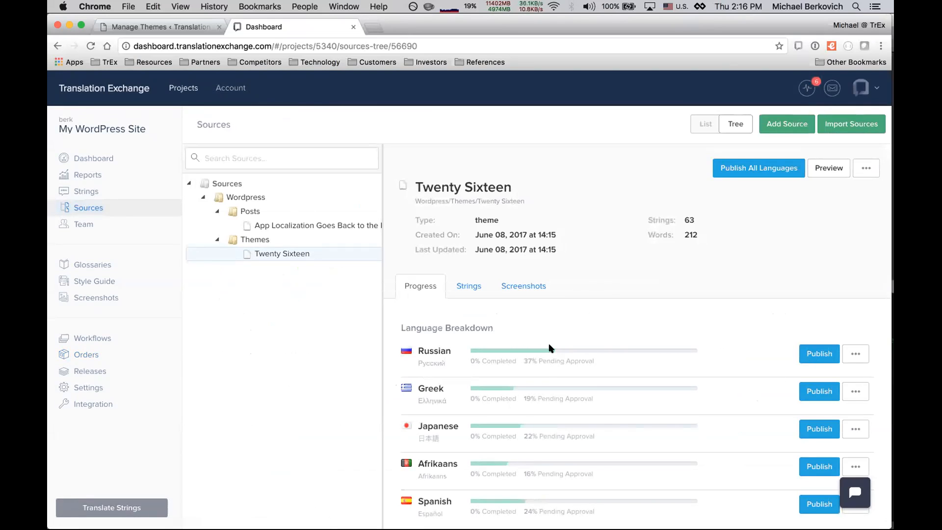
click(819, 355)
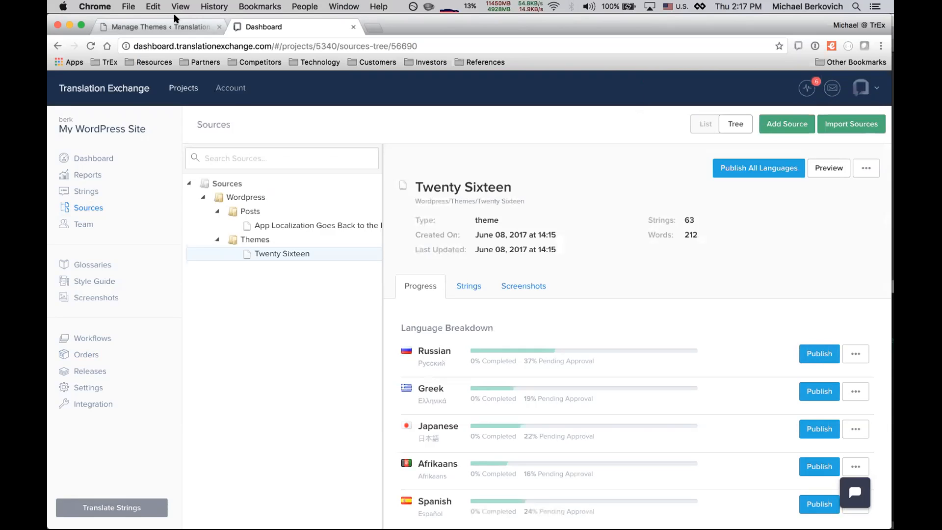
Switch to WordPress, view the published Russian post to check its theme text, and return to the site's admin dashboard
click(170, 27)
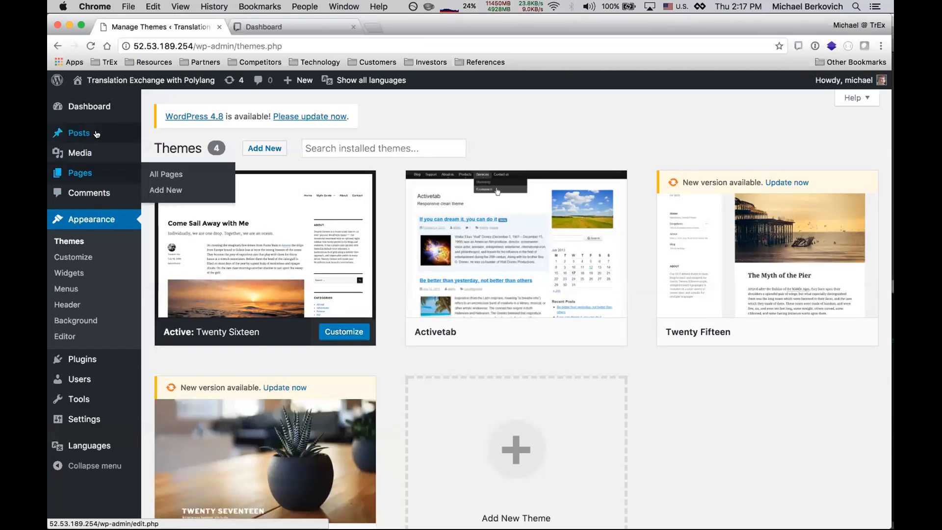
mouse_move(96, 132)
click(161, 138)
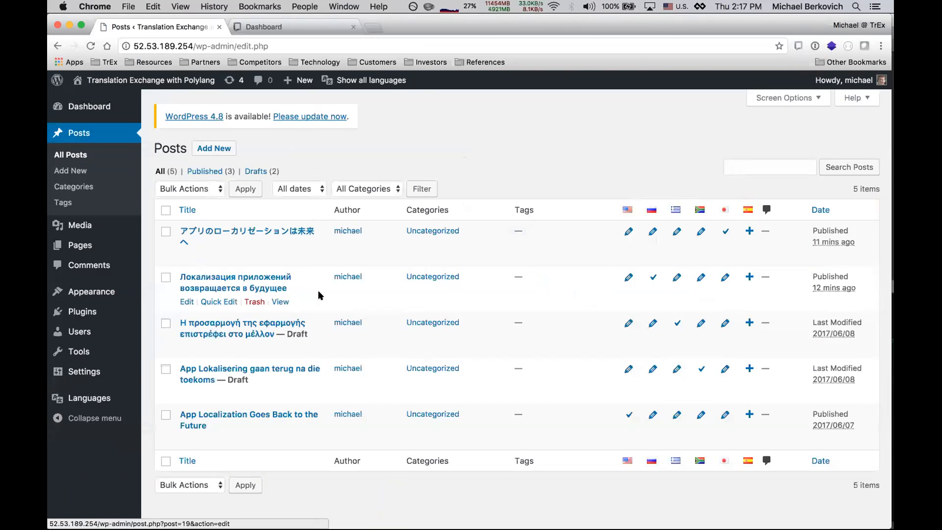
click(279, 301)
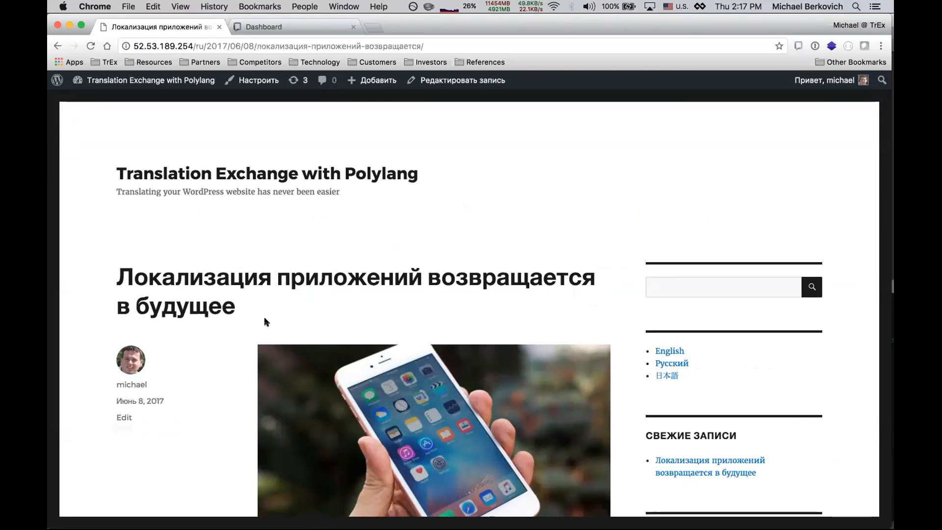
scroll(264, 321, down, 5)
scroll(265, 321, down, 4)
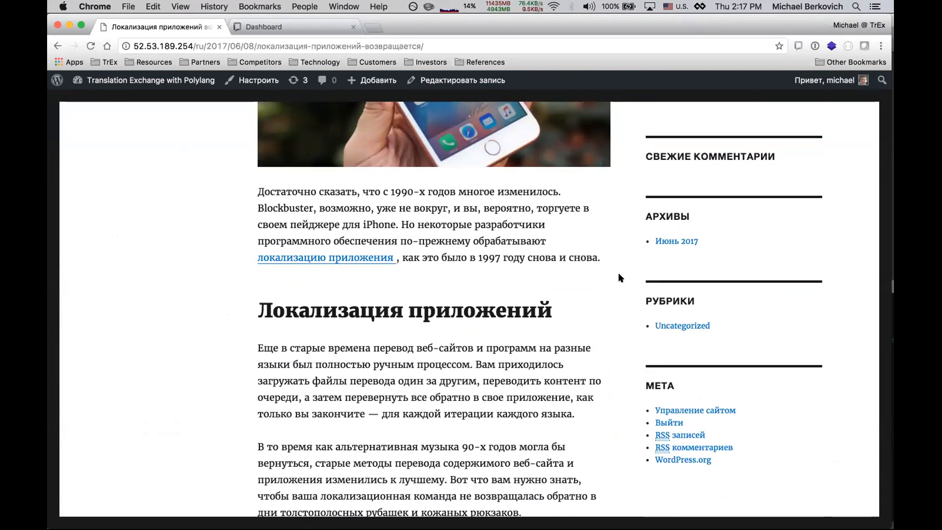
scroll(619, 277, up, 6)
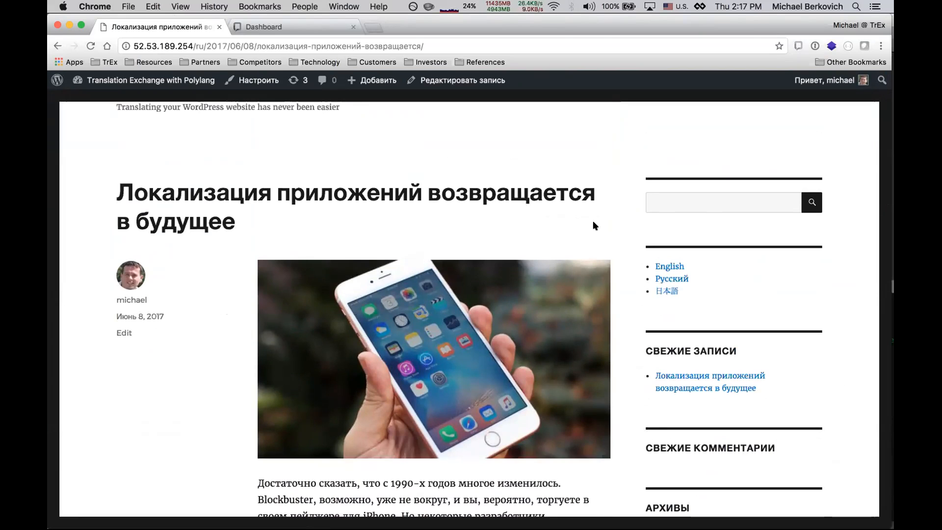
click(187, 84)
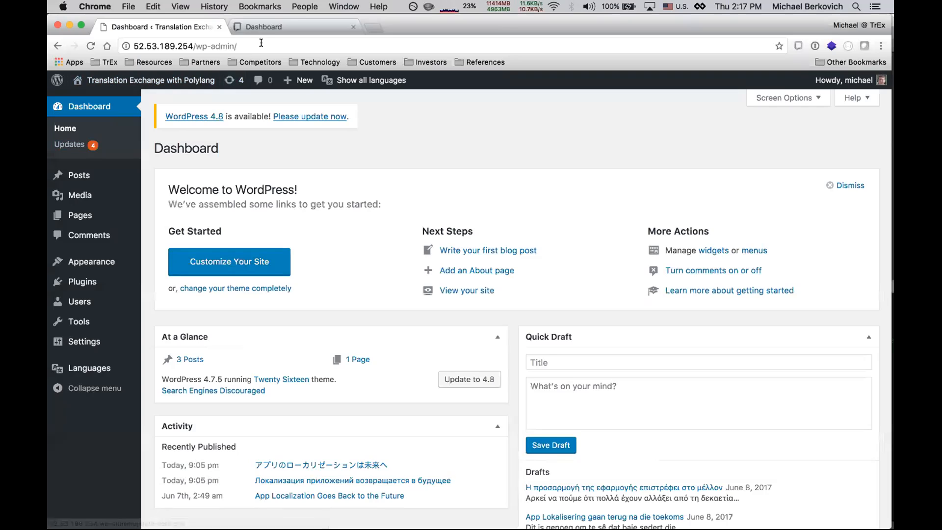
Switch back to Translation Exchange and review the Twenty Sixteen theme's translated Russian strings
click(263, 27)
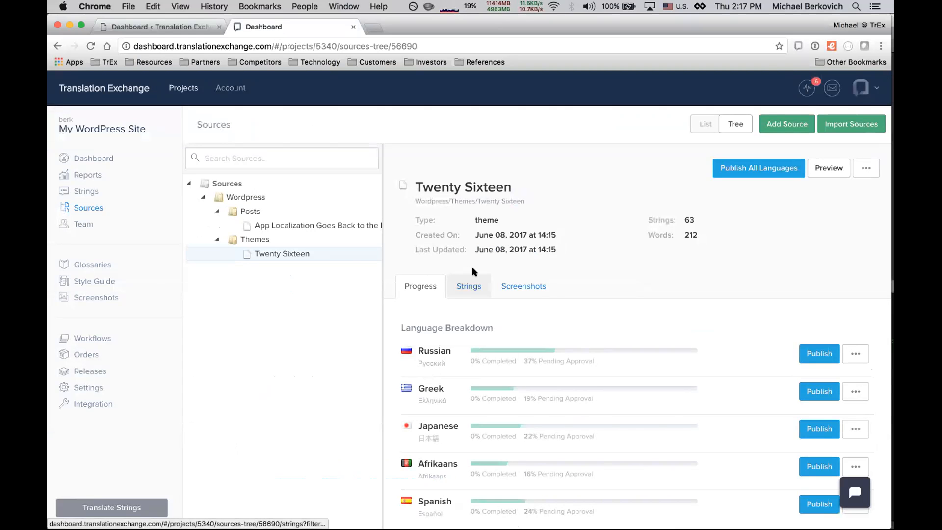
click(470, 283)
scroll(470, 283, down, 15)
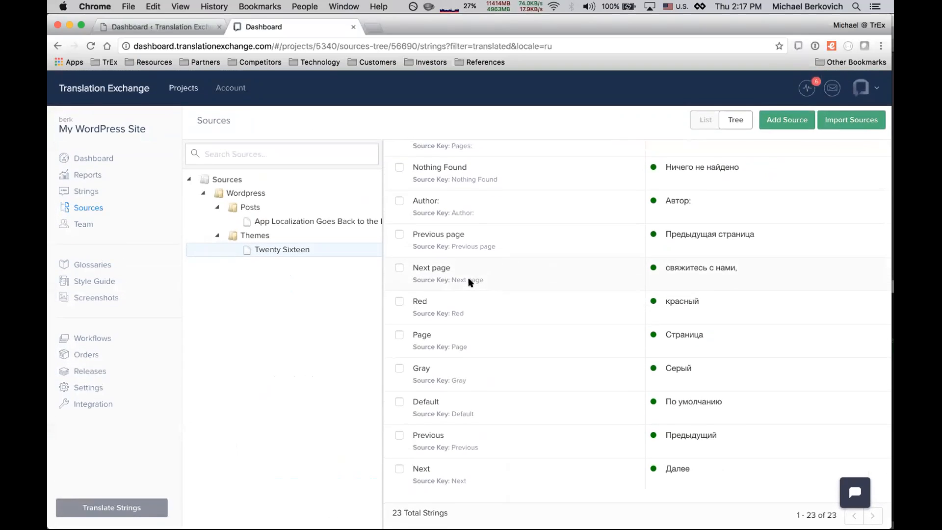
scroll(469, 282, up, 15)
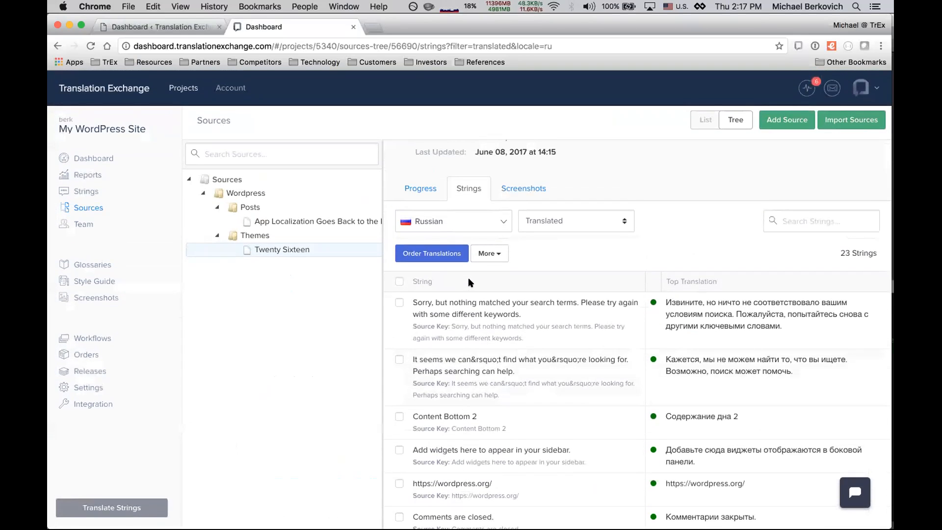